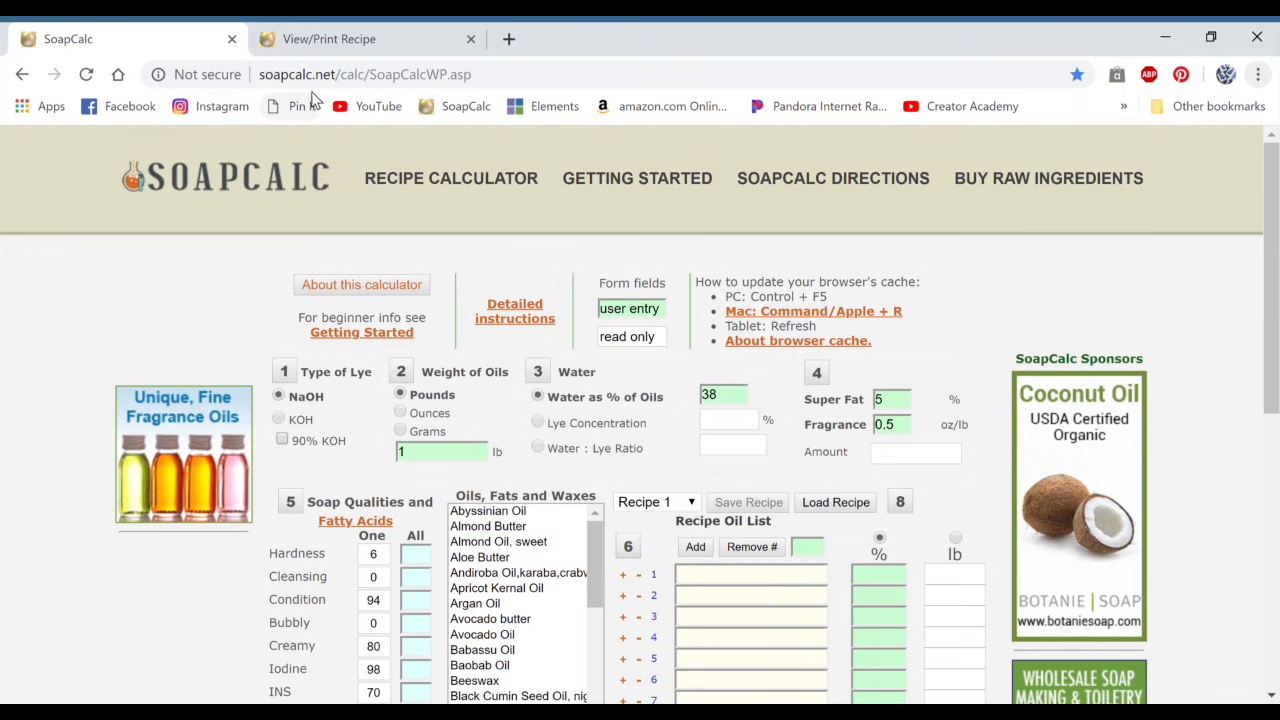
Step: Go to the SoapCalc home page and open the recipe calculator from there
click(275, 179)
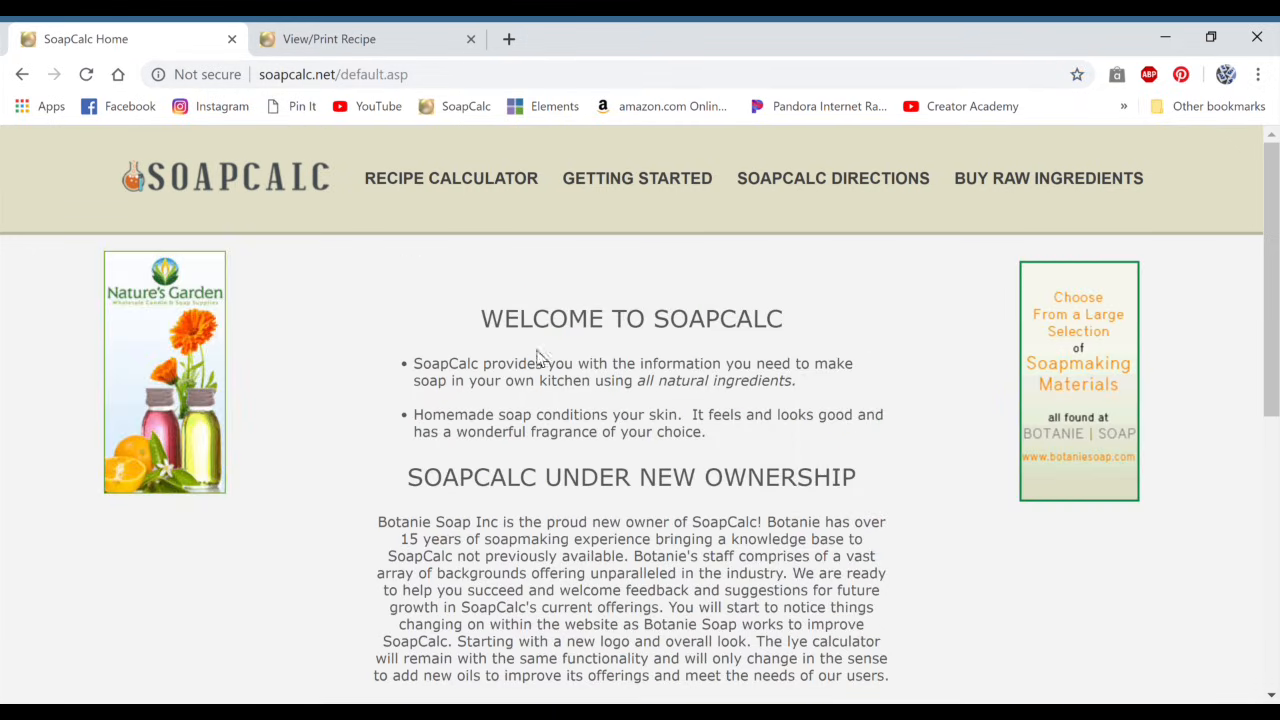
click(424, 188)
scroll(663, 451, down, 1)
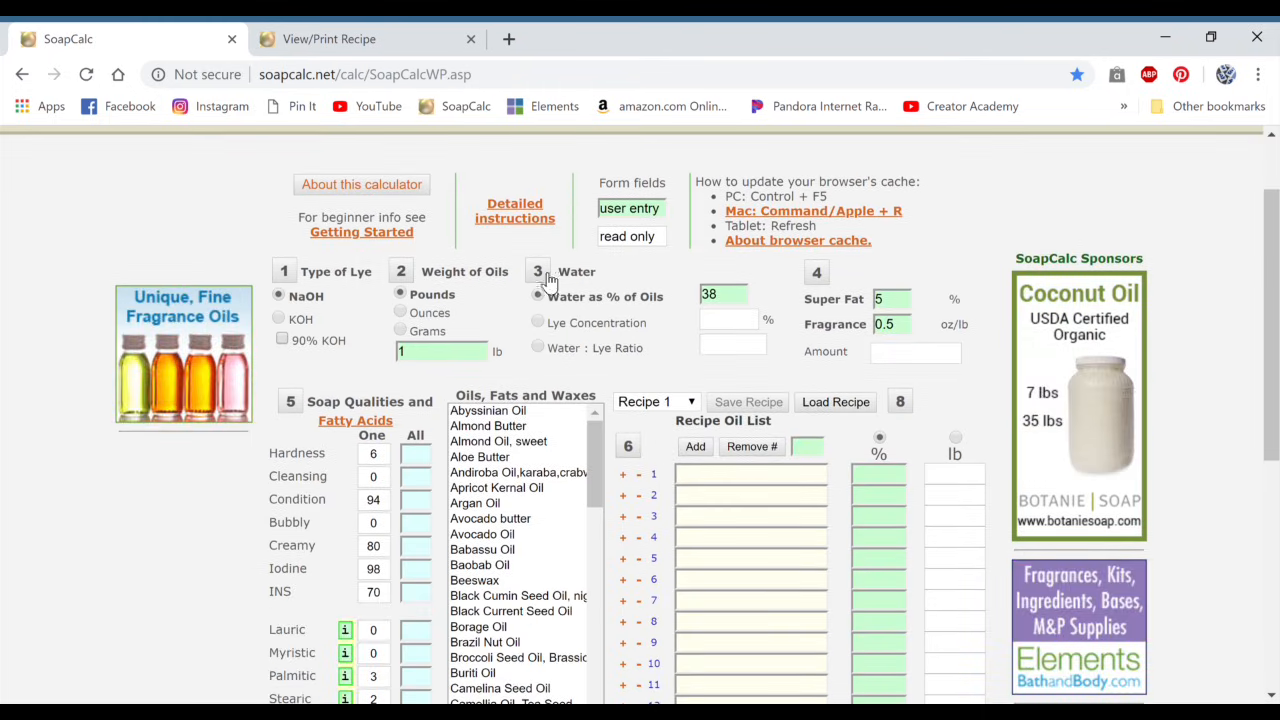
Step: Read the help text for the type of lye, covering NaOH and KOH, and close it
click(285, 272)
scroll(704, 400, down, 1)
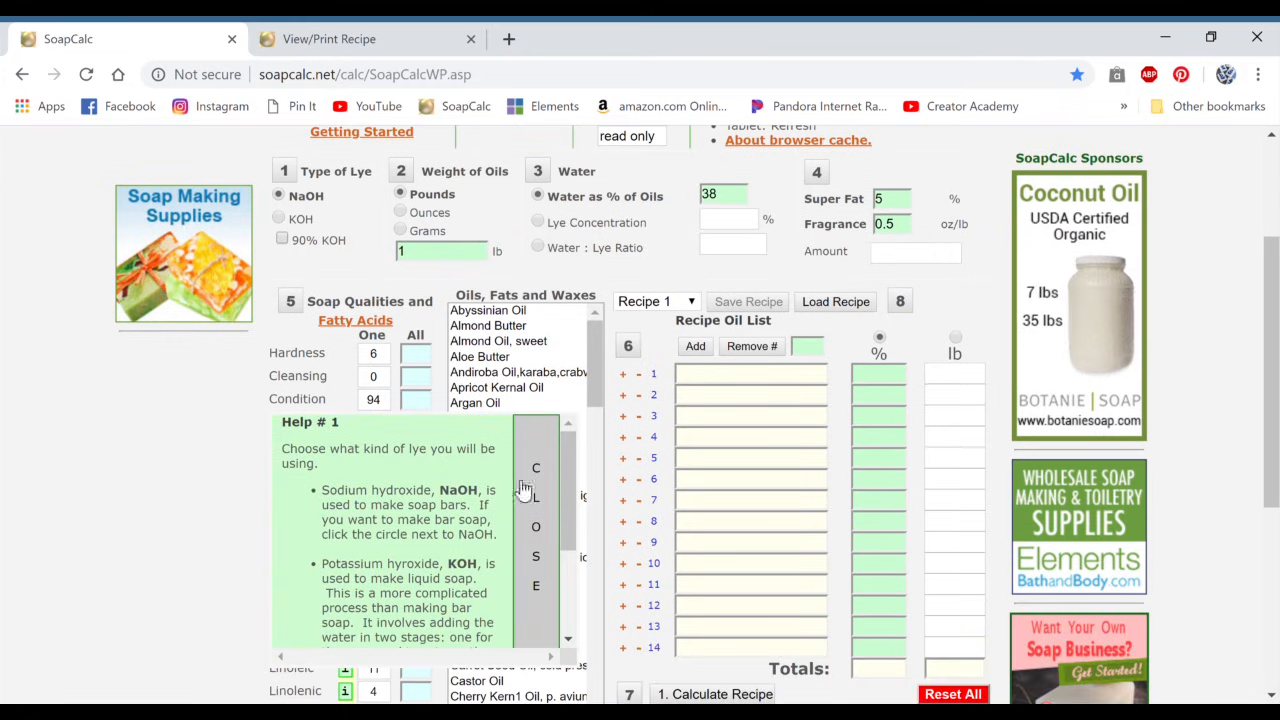
scroll(410, 465, down, 2)
scroll(415, 520, up, 2)
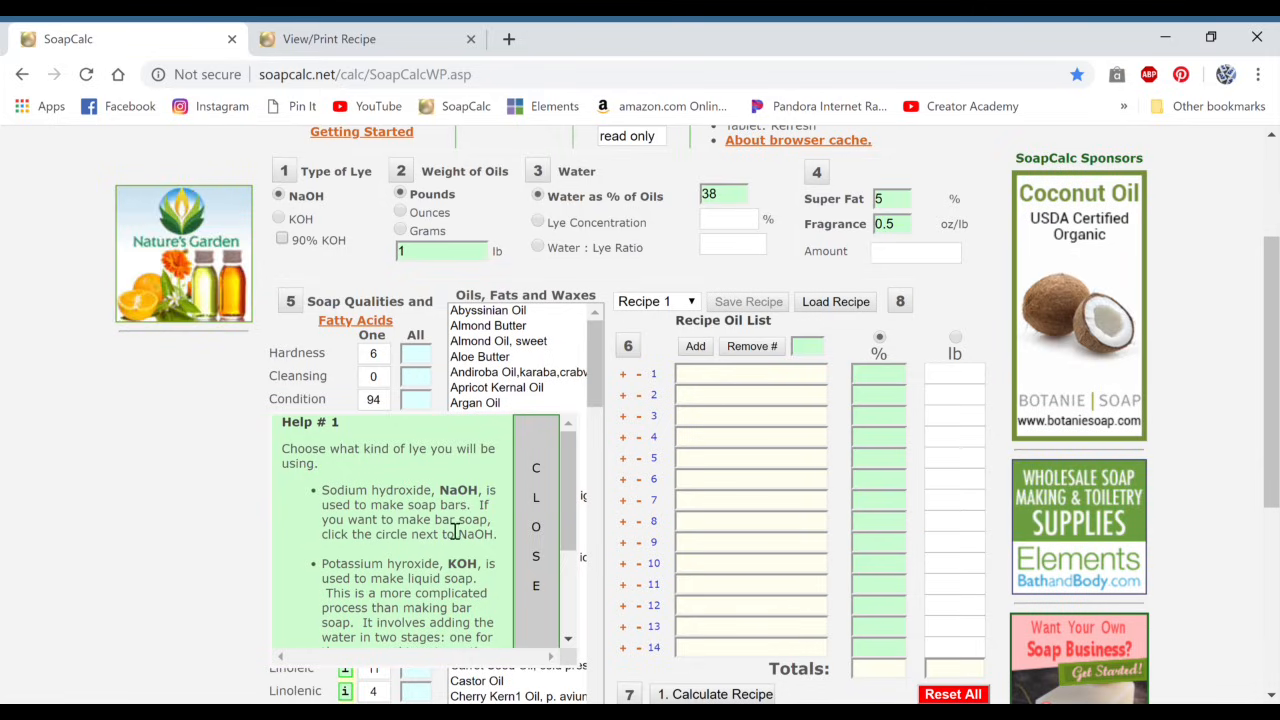
scroll(431, 586, down, 1)
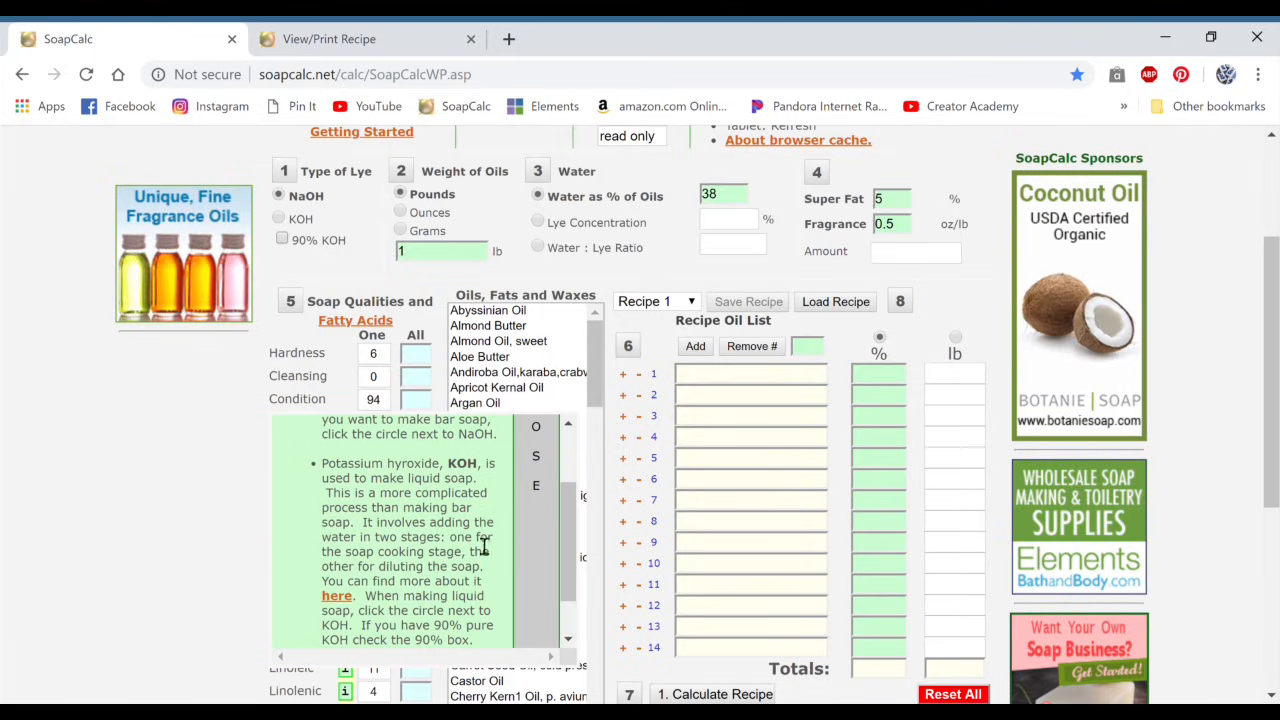
scroll(482, 539, up, 2)
click(537, 518)
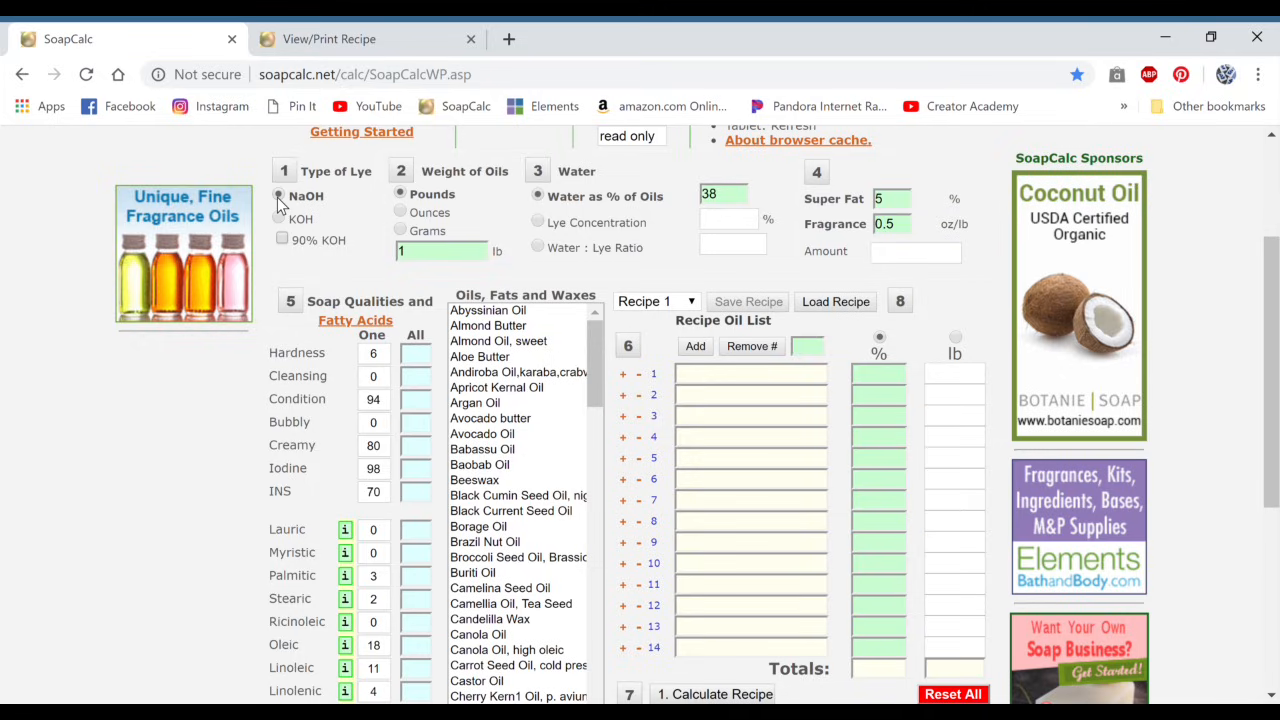
Step: Set the weight of oils to 16 oz and consult the help text on water as a percentage of oils
click(401, 213)
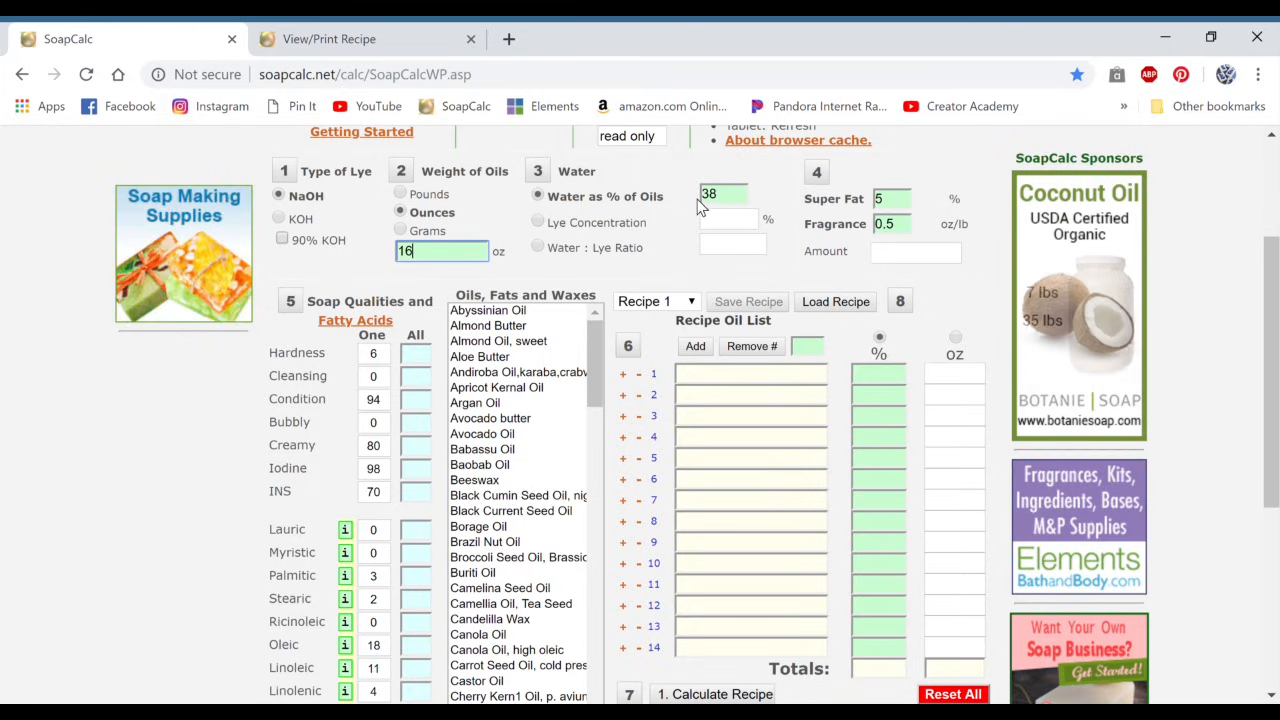
click(540, 172)
scroll(730, 362, down, 1)
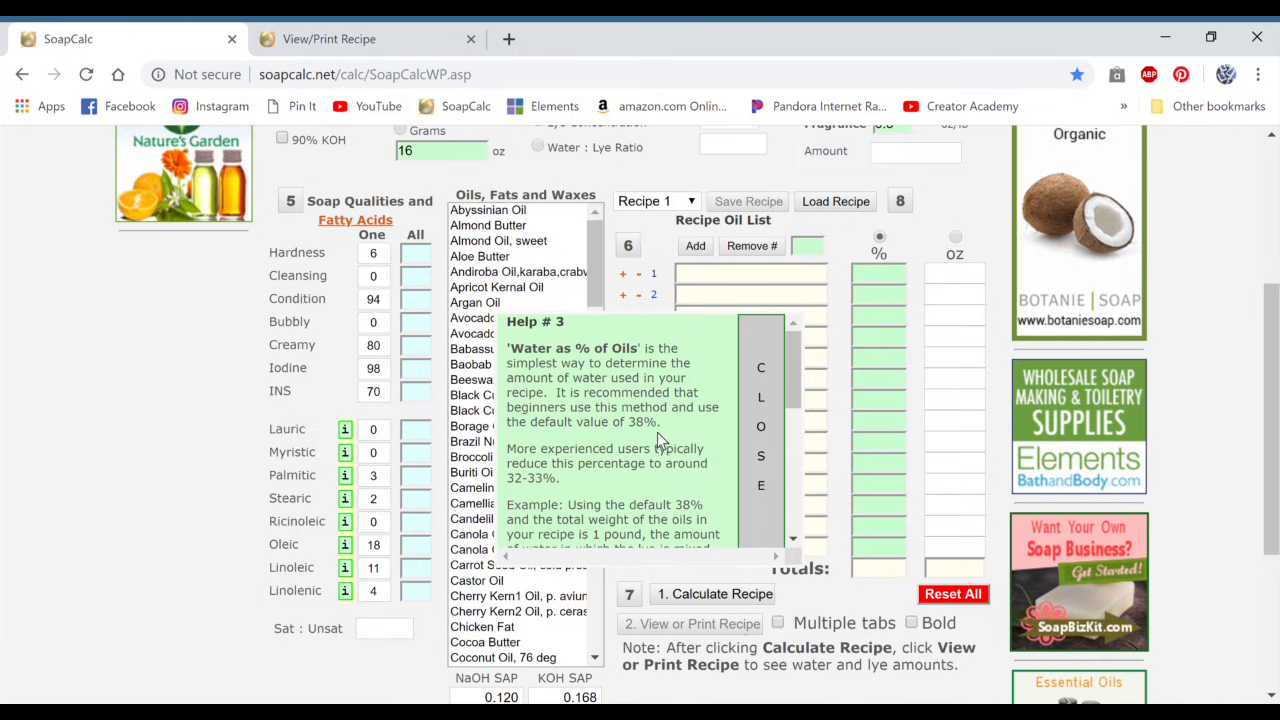
click(751, 415)
scroll(734, 370, up, 1)
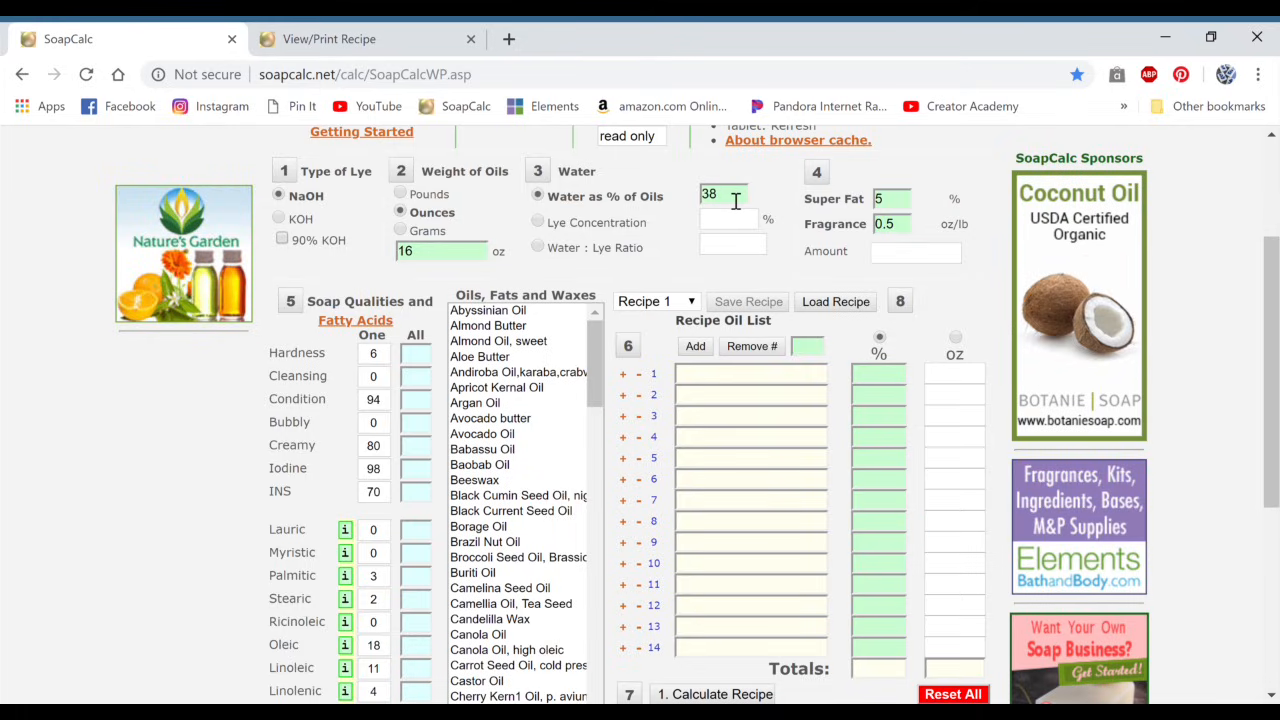
Step: Set the water as % of oils to 25 and the fragrance to 0.0 oz/lb
drag(732, 198, 710, 200)
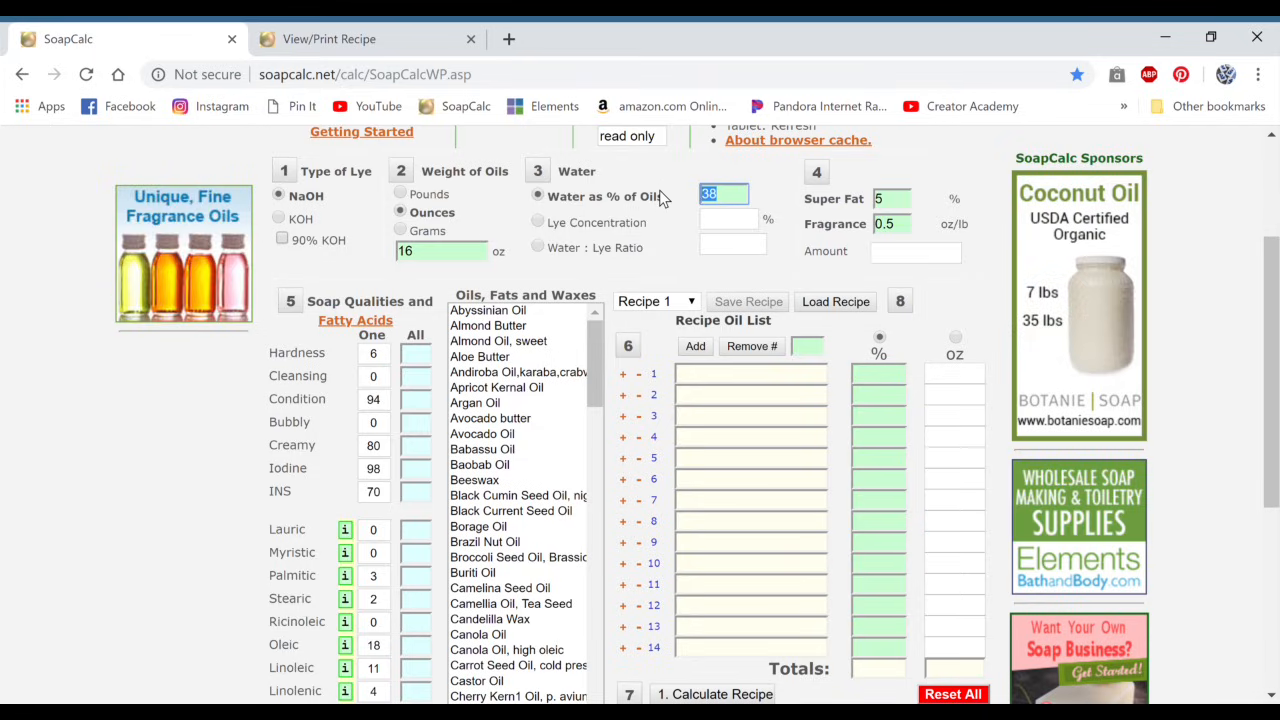
text(25)
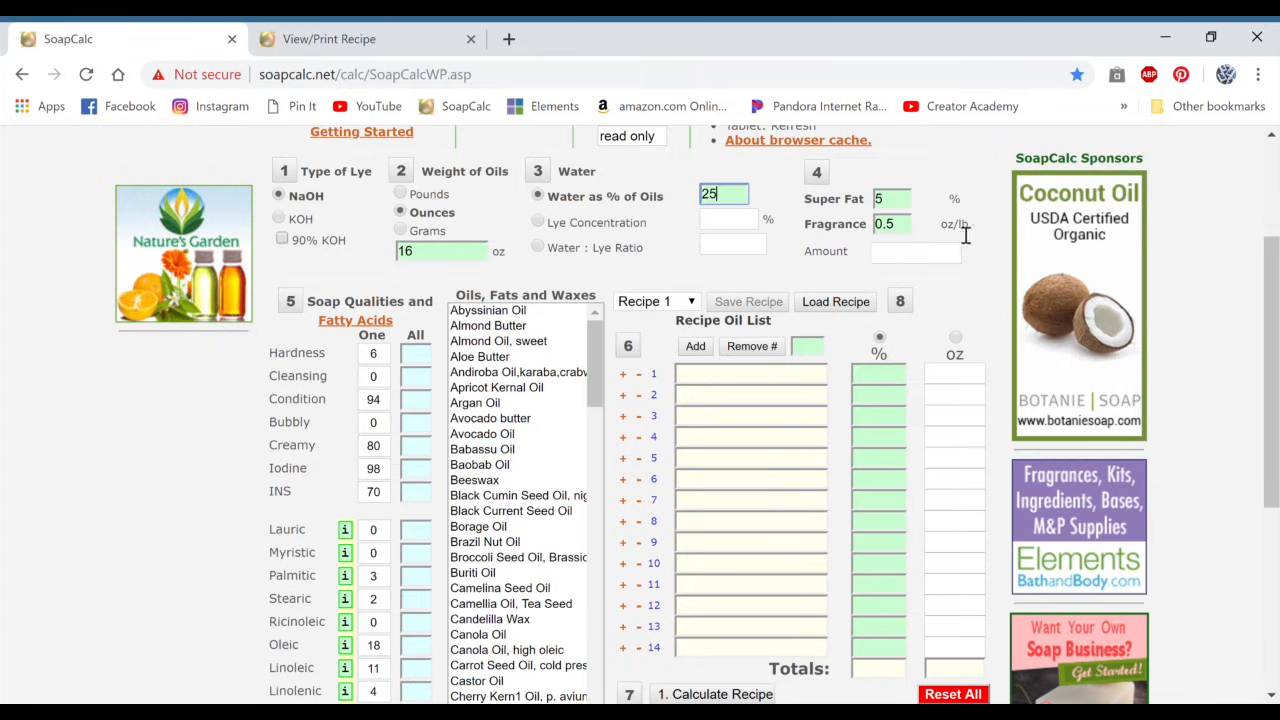
double_click(900, 228)
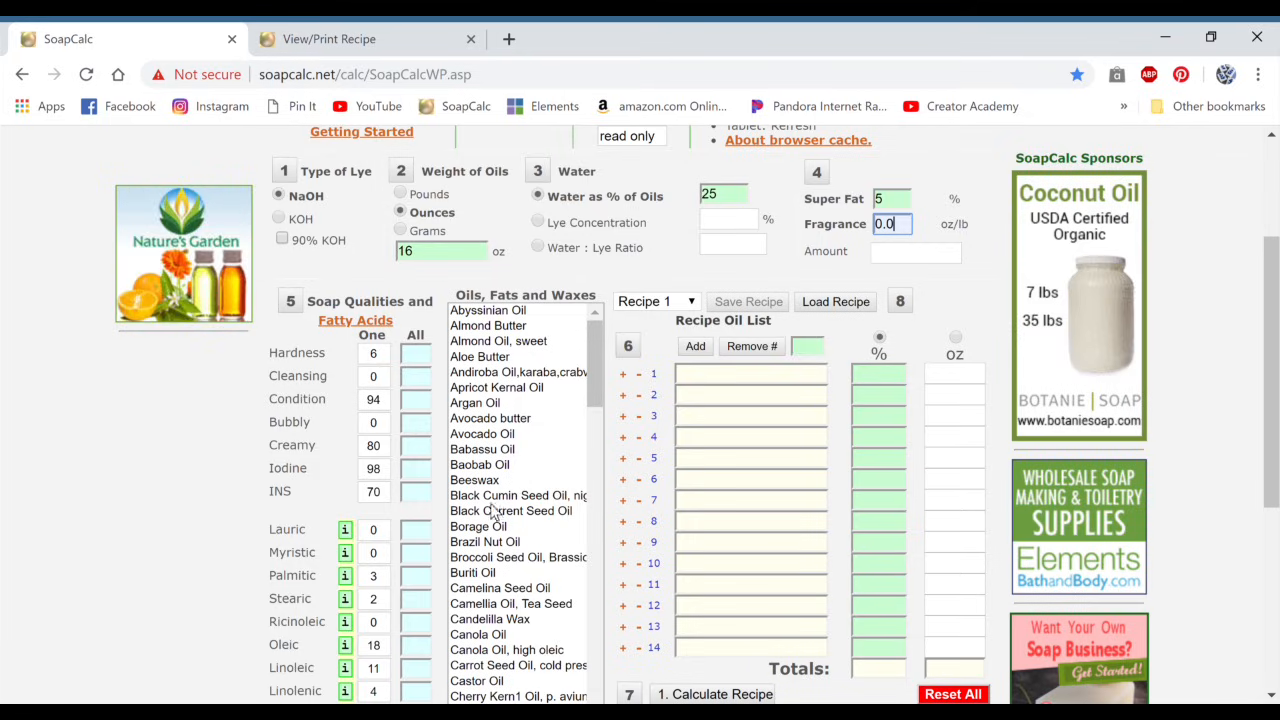
Step: Select Black Cumin Seed Oil in the oils list and examine its soap qualities and fatty acid values
scroll(474, 549, down, 1)
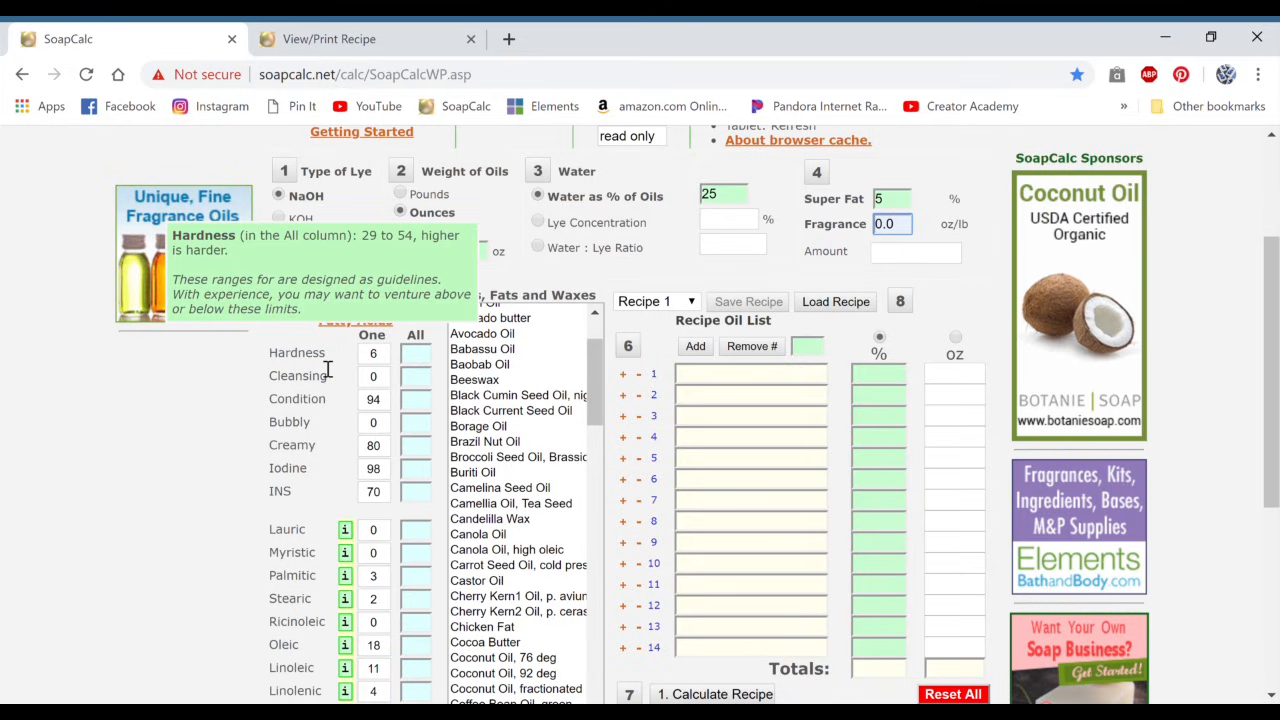
mouse_move(292, 368)
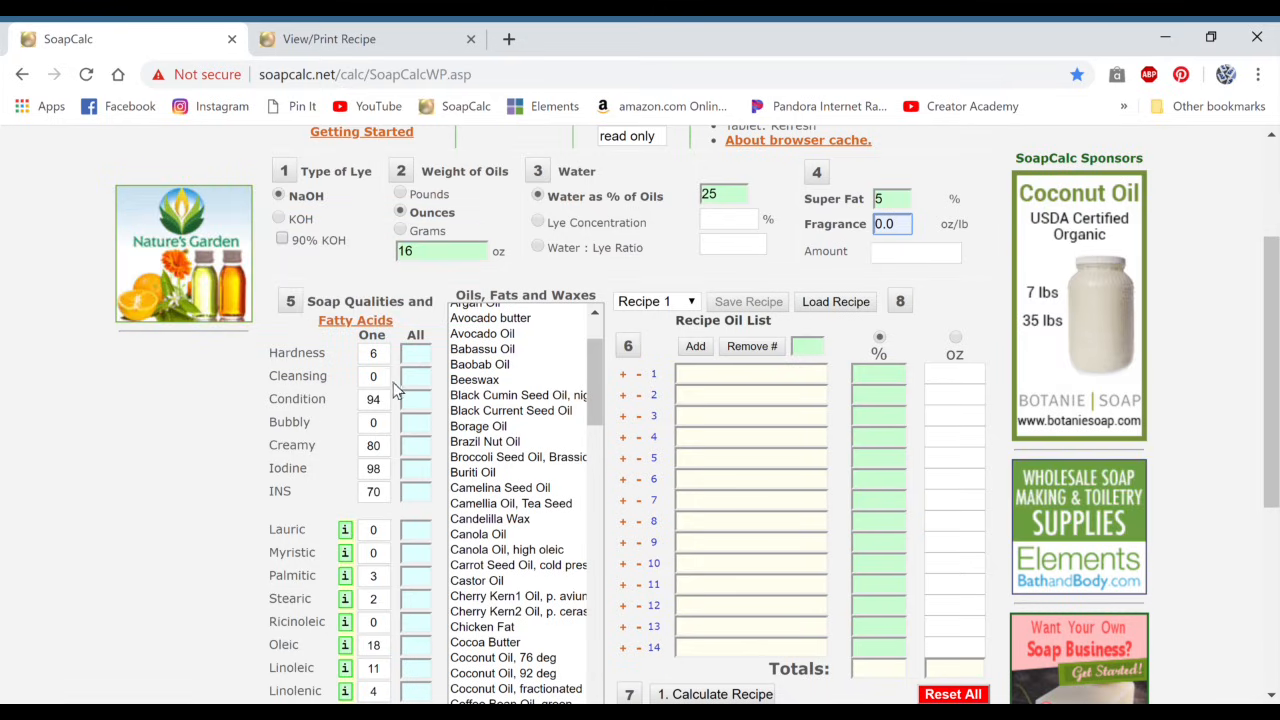
scroll(496, 345, down, 1)
click(497, 336)
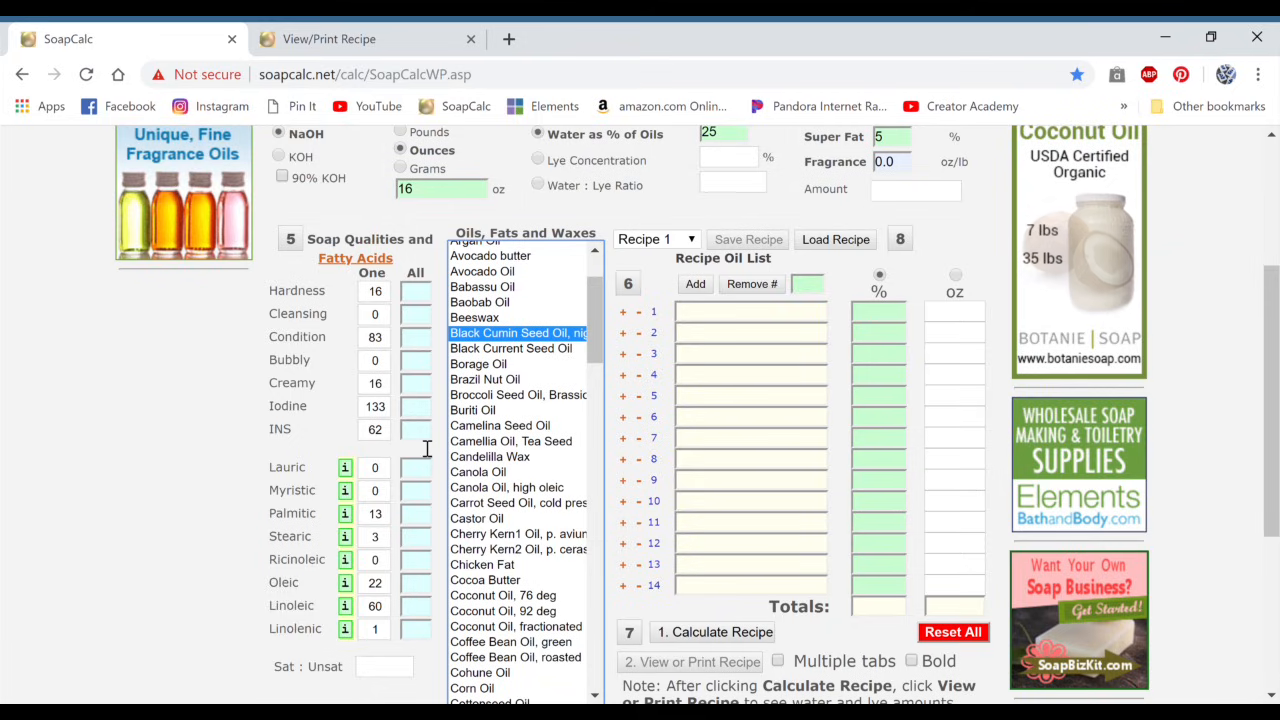
mouse_move(309, 474)
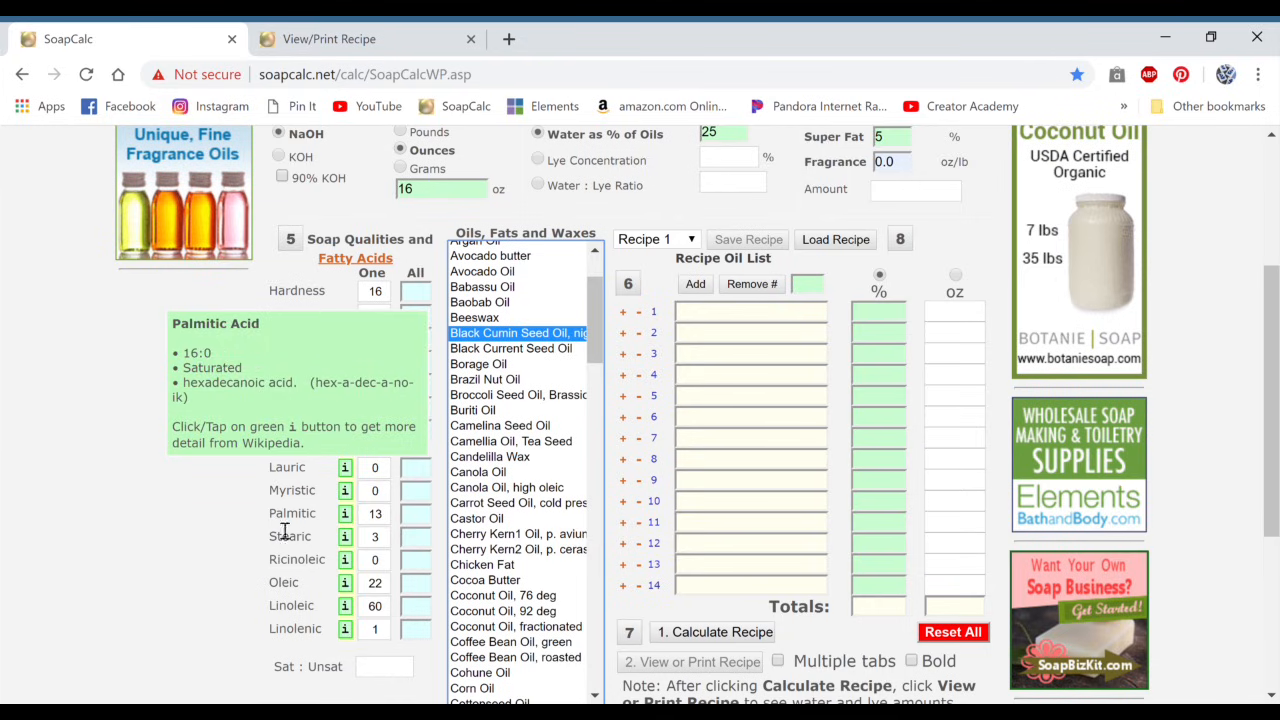
mouse_move(290, 543)
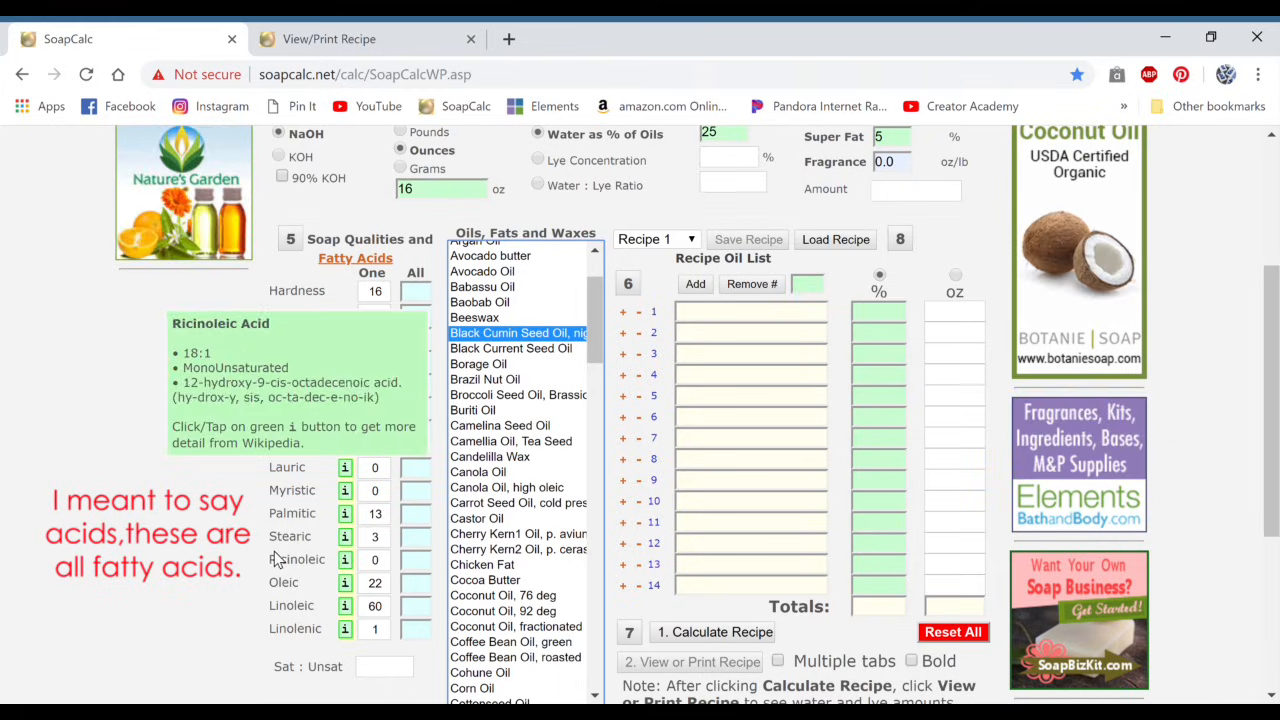
mouse_move(275, 627)
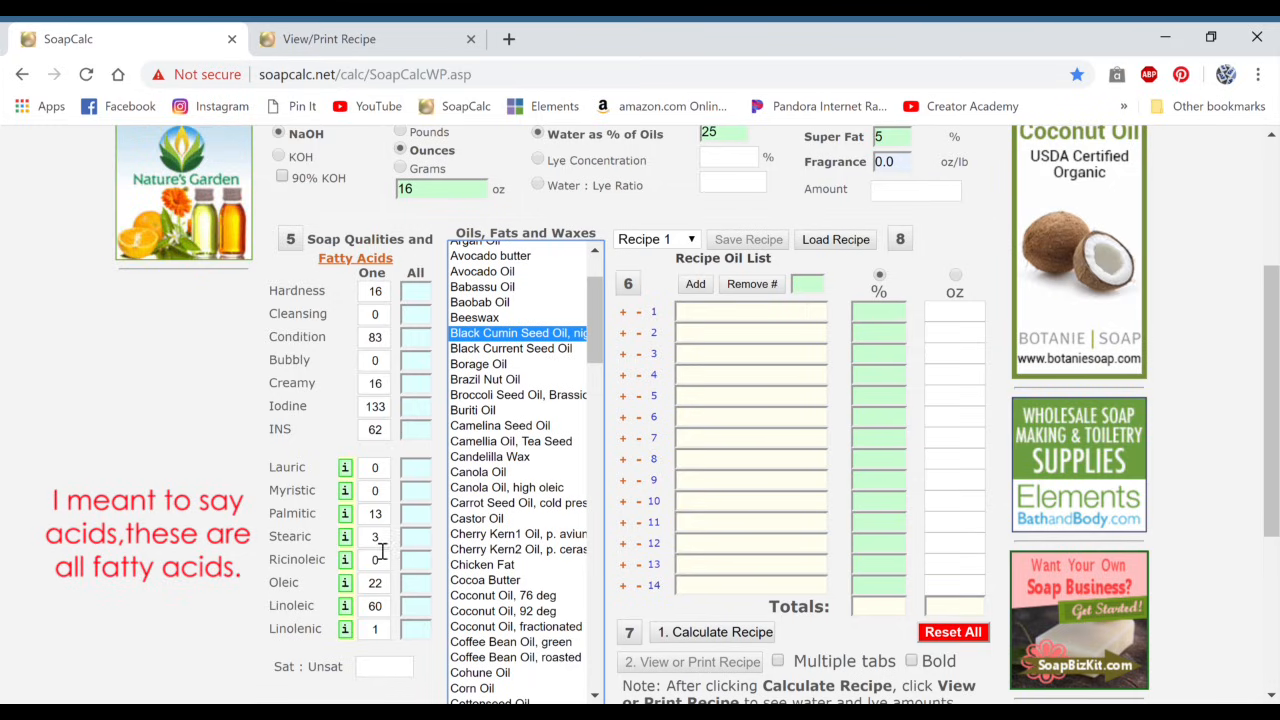
Step: Select Olive Oil in the oils list and examine its soap qualities and fatty acid profile
scroll(505, 478, down, 4)
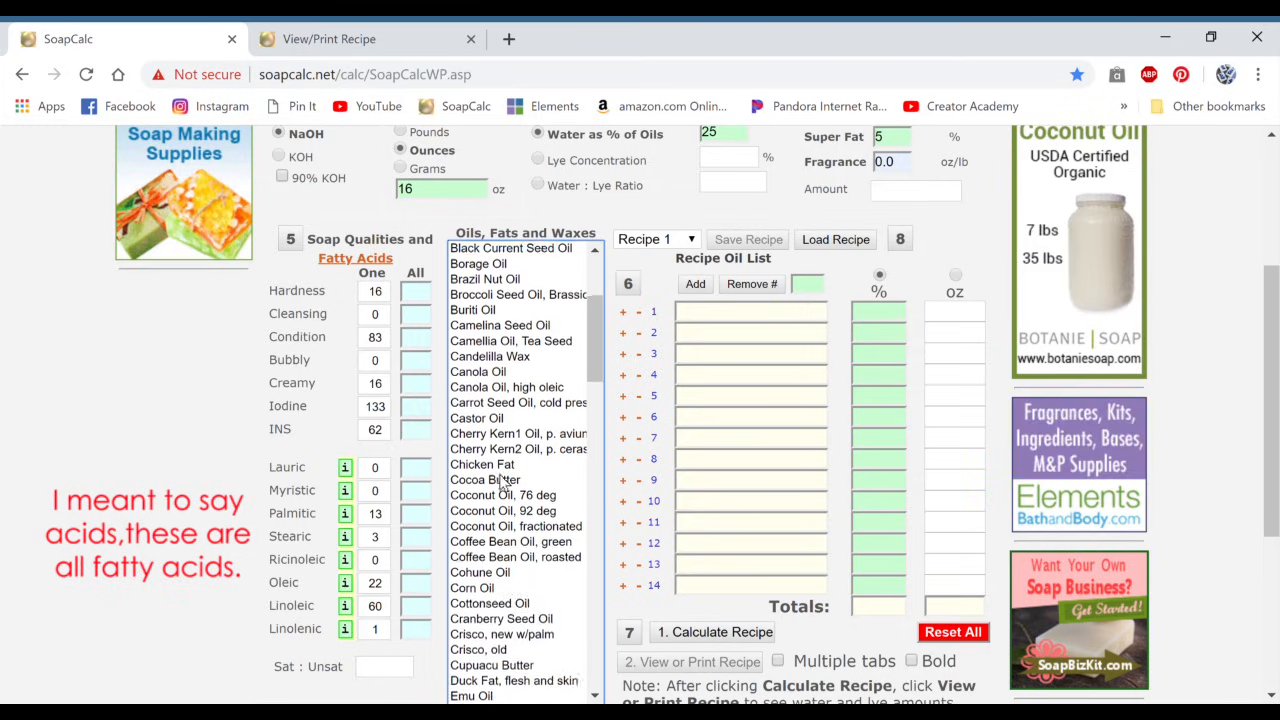
scroll(505, 485, down, 2)
scroll(495, 522, down, 2)
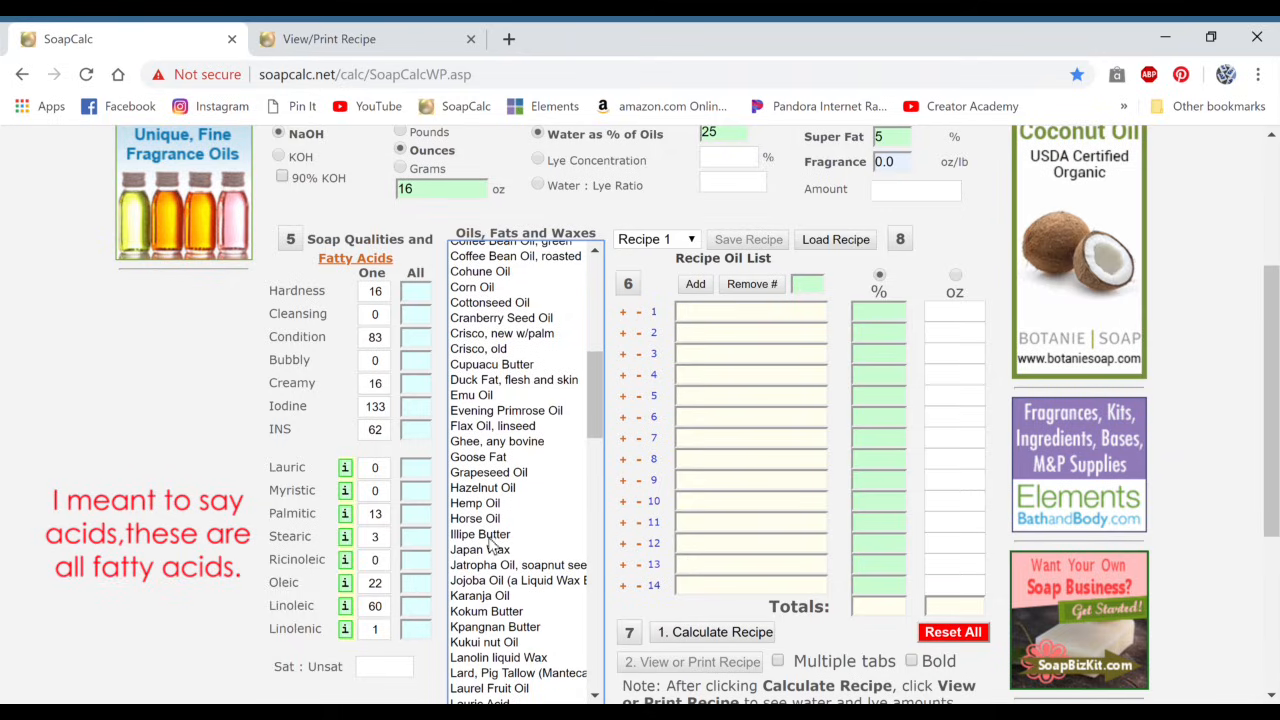
scroll(484, 470, down, 8)
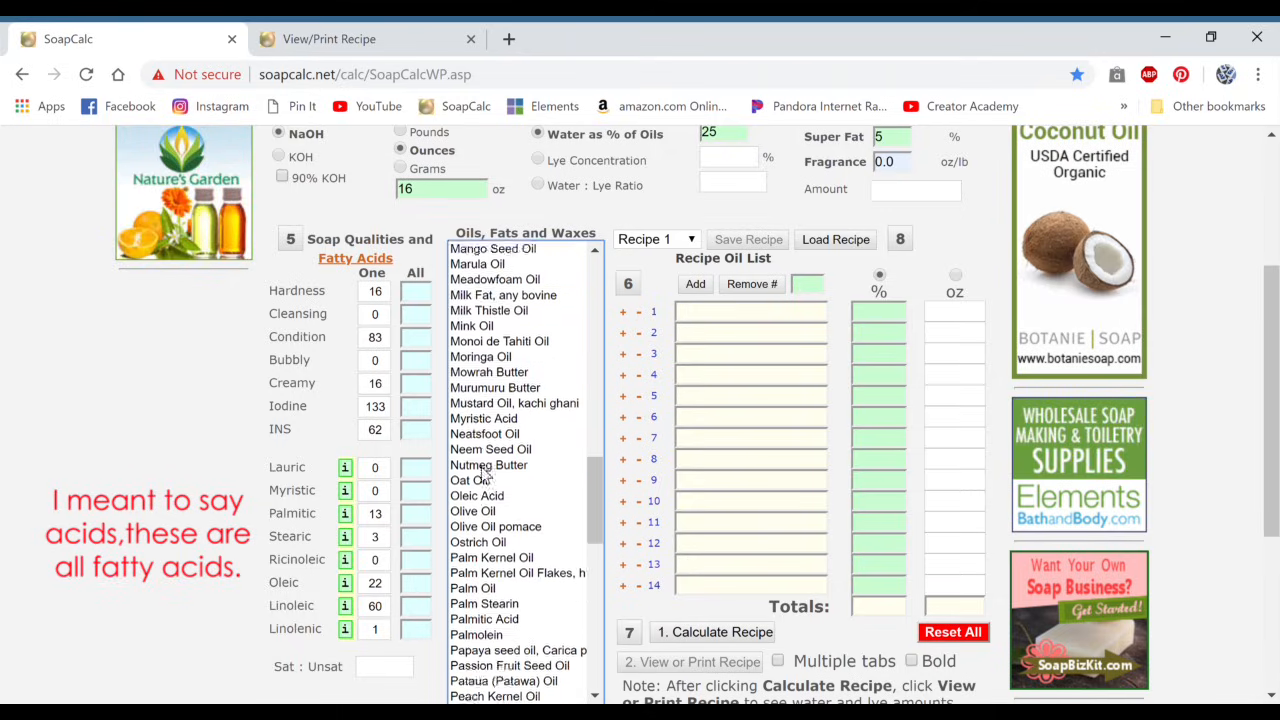
click(480, 473)
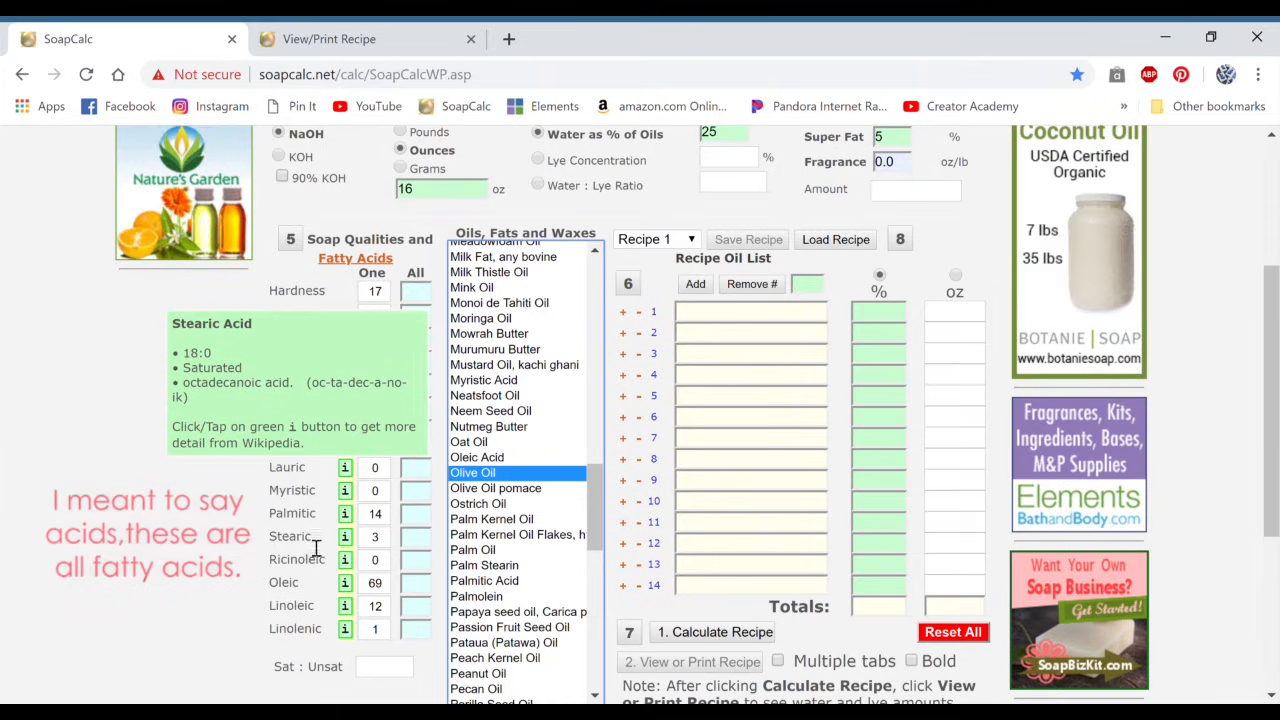
mouse_move(304, 498)
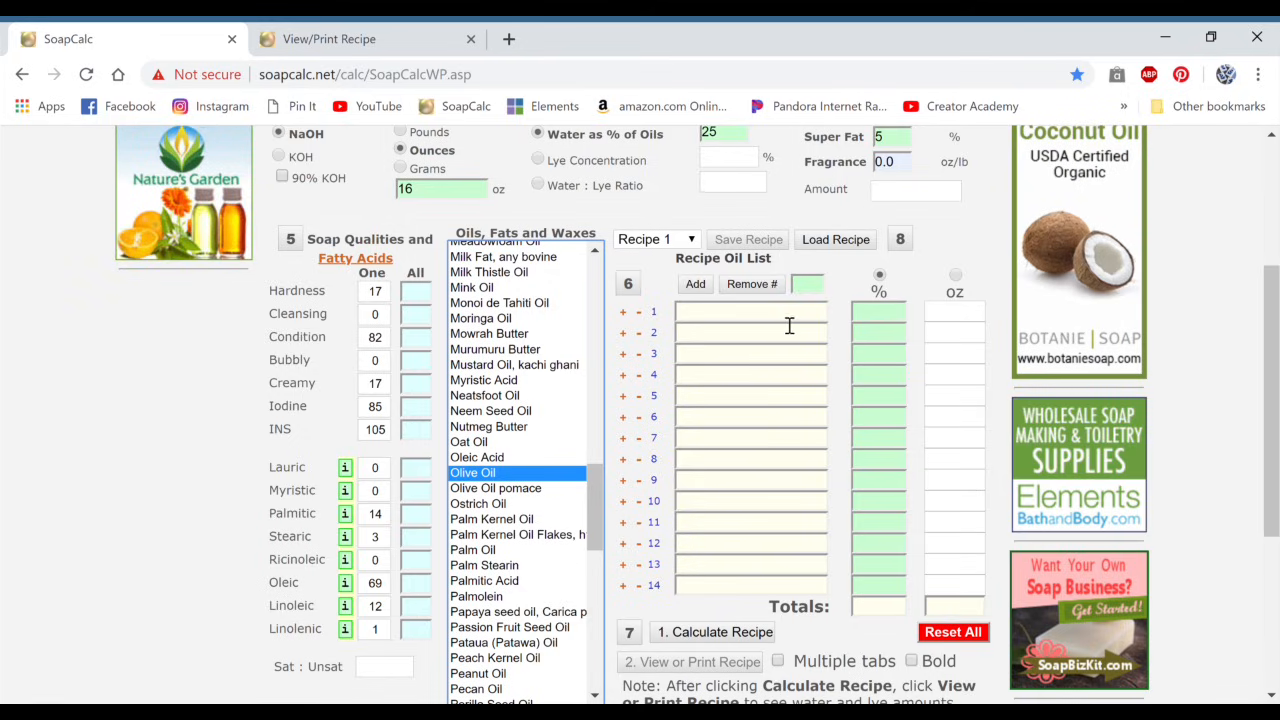
Step: Switch the recipe oil list to entering amounts in ounces instead of percentages
scroll(789, 326, up, 1)
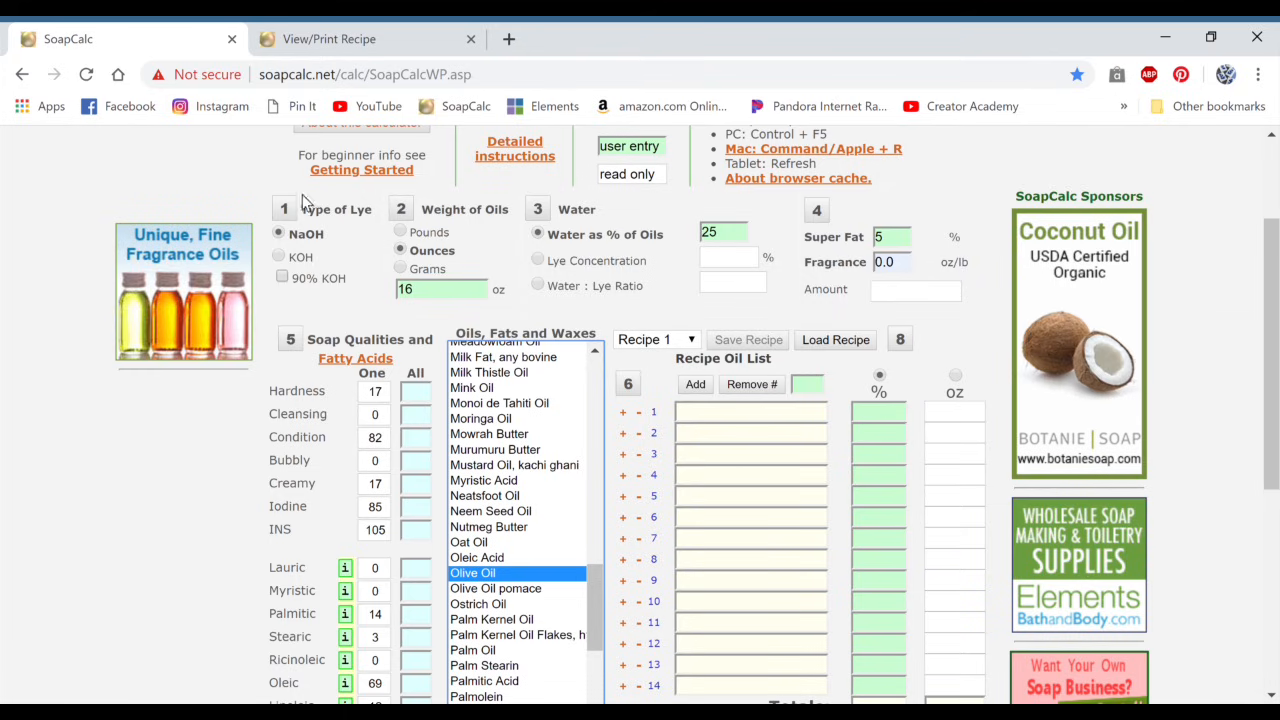
scroll(889, 341, down, 1)
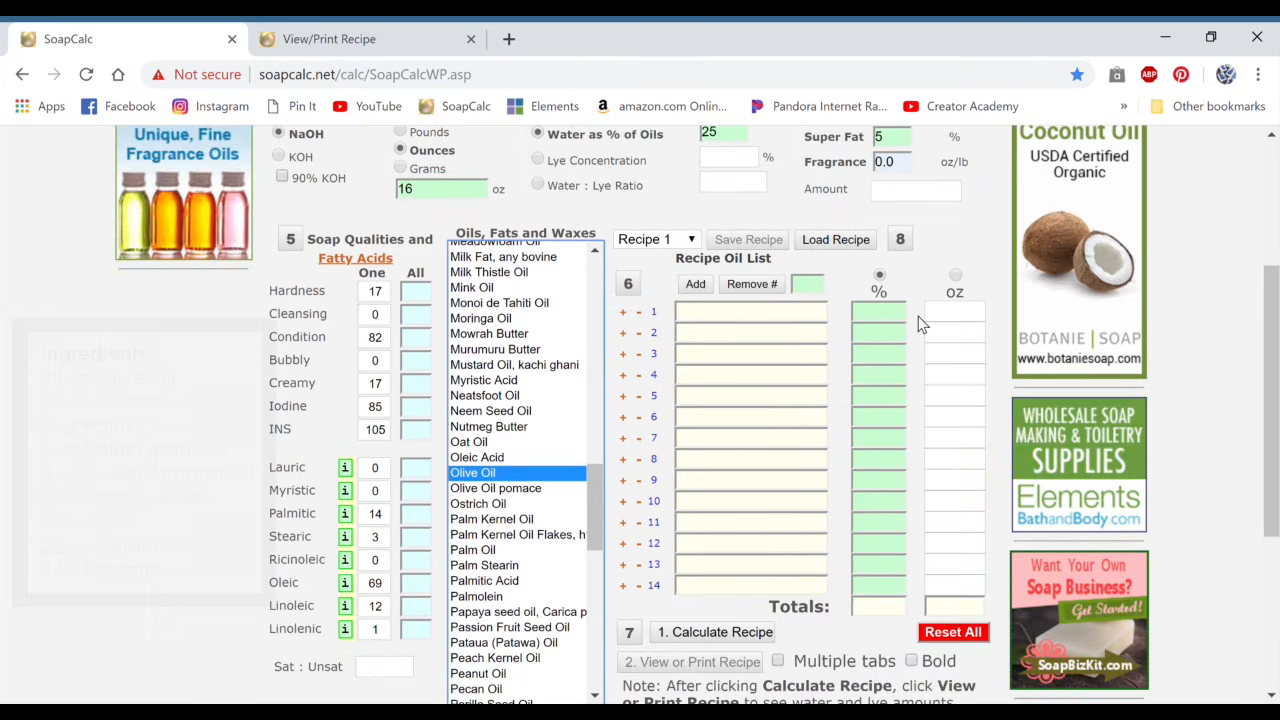
click(956, 277)
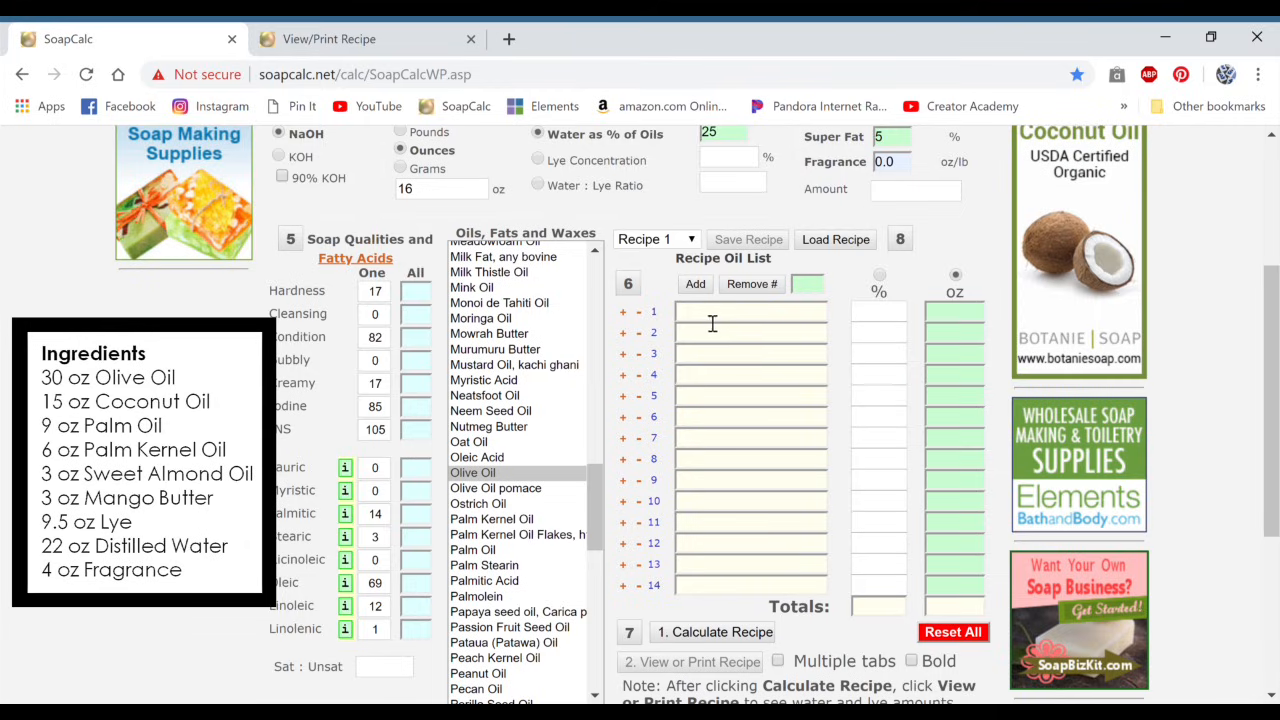
Step: Try out adding Olive Oil to row 1 of the recipe oil list and removing it again, twice
double_click(499, 476)
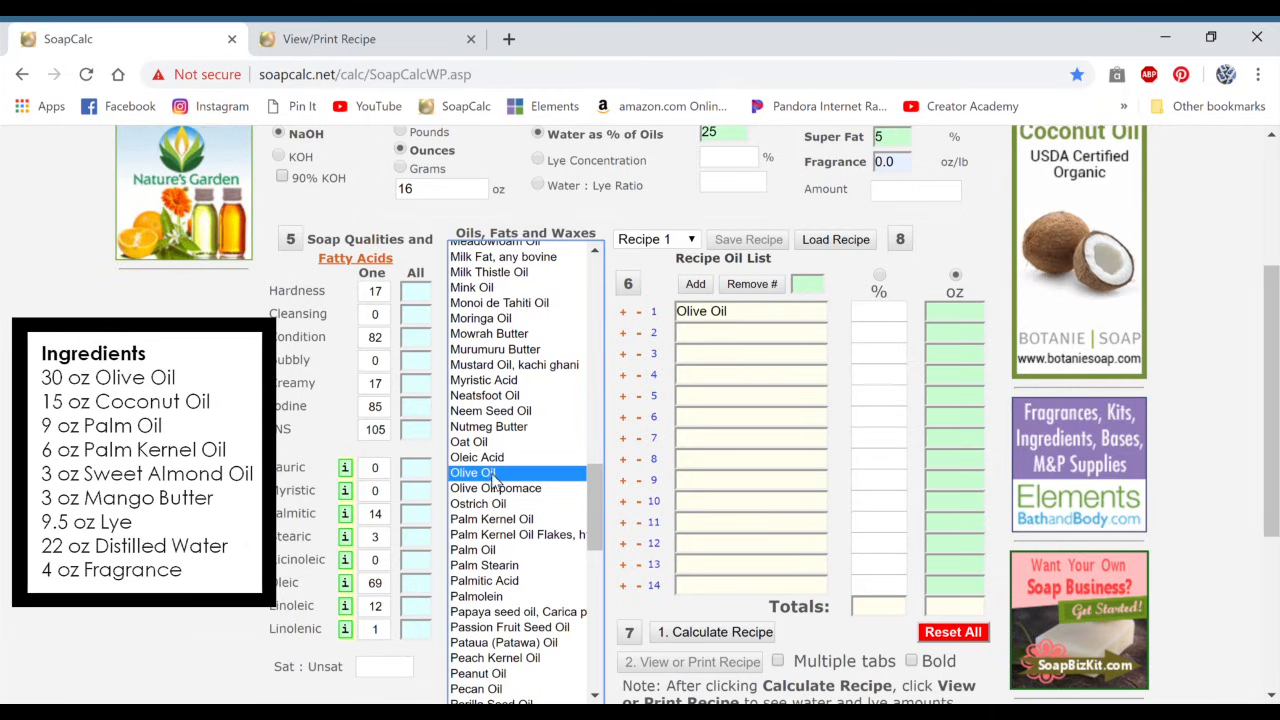
click(639, 312)
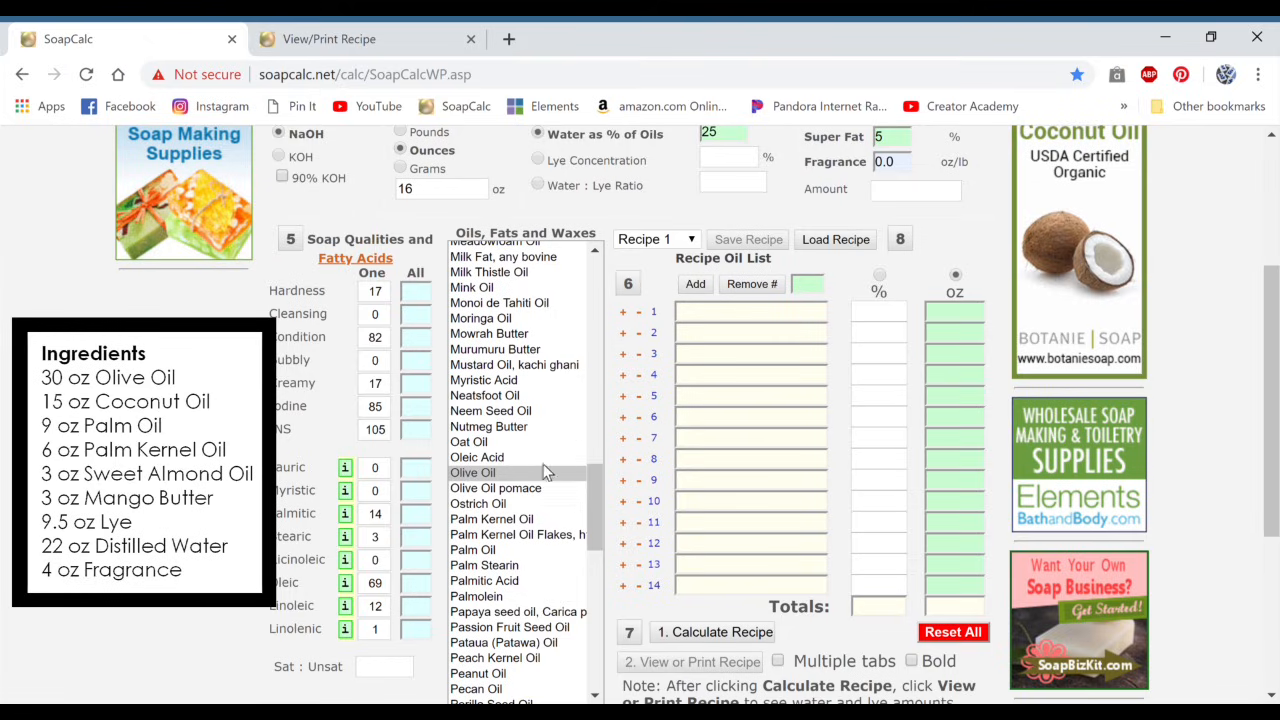
click(466, 474)
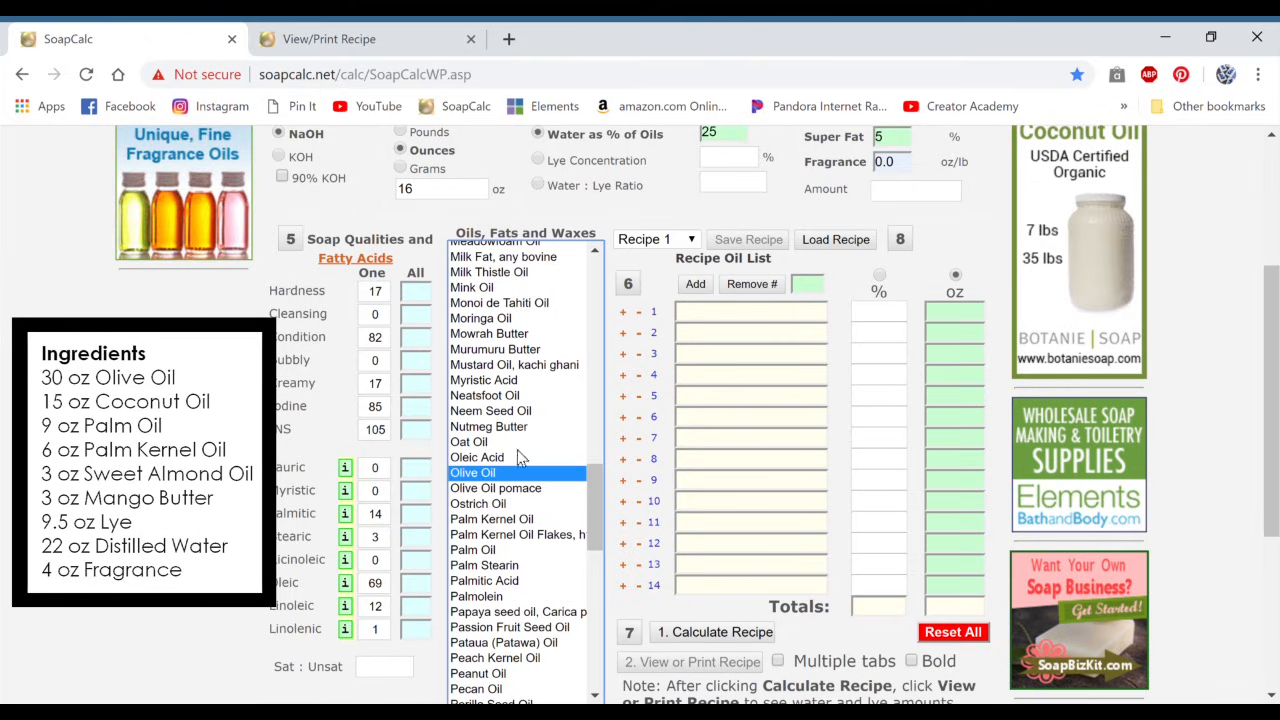
click(626, 314)
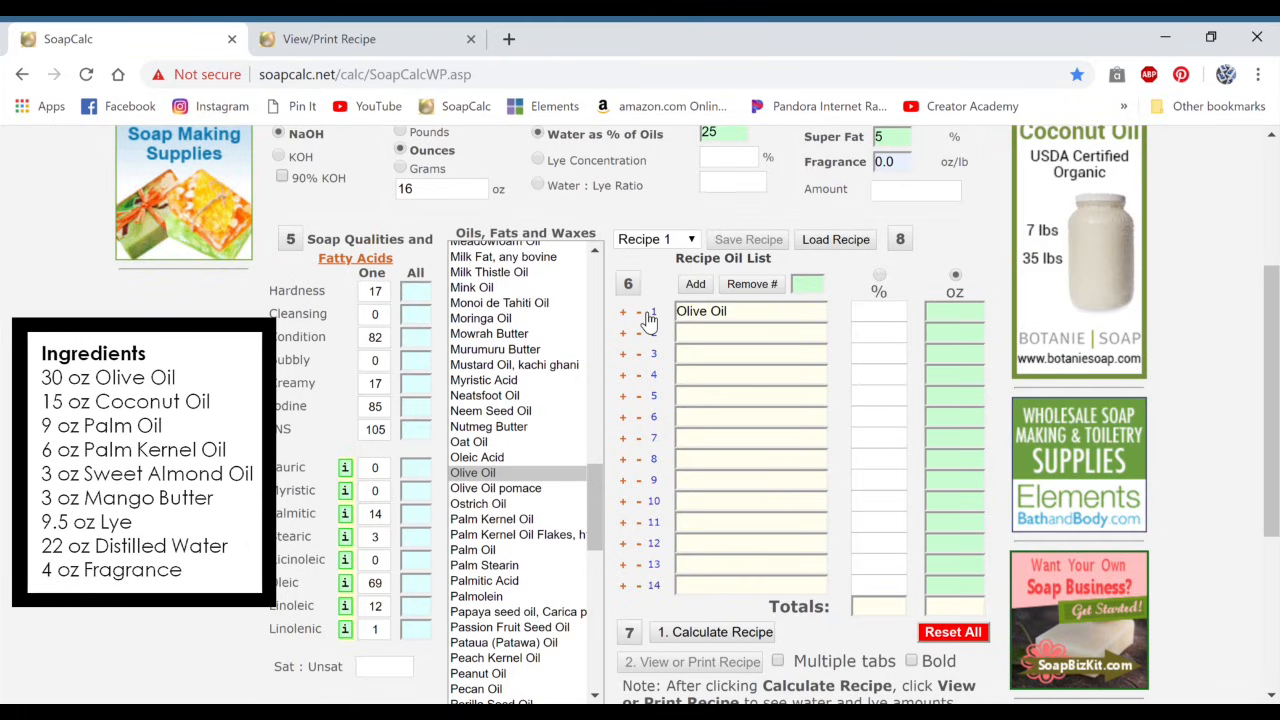
click(640, 313)
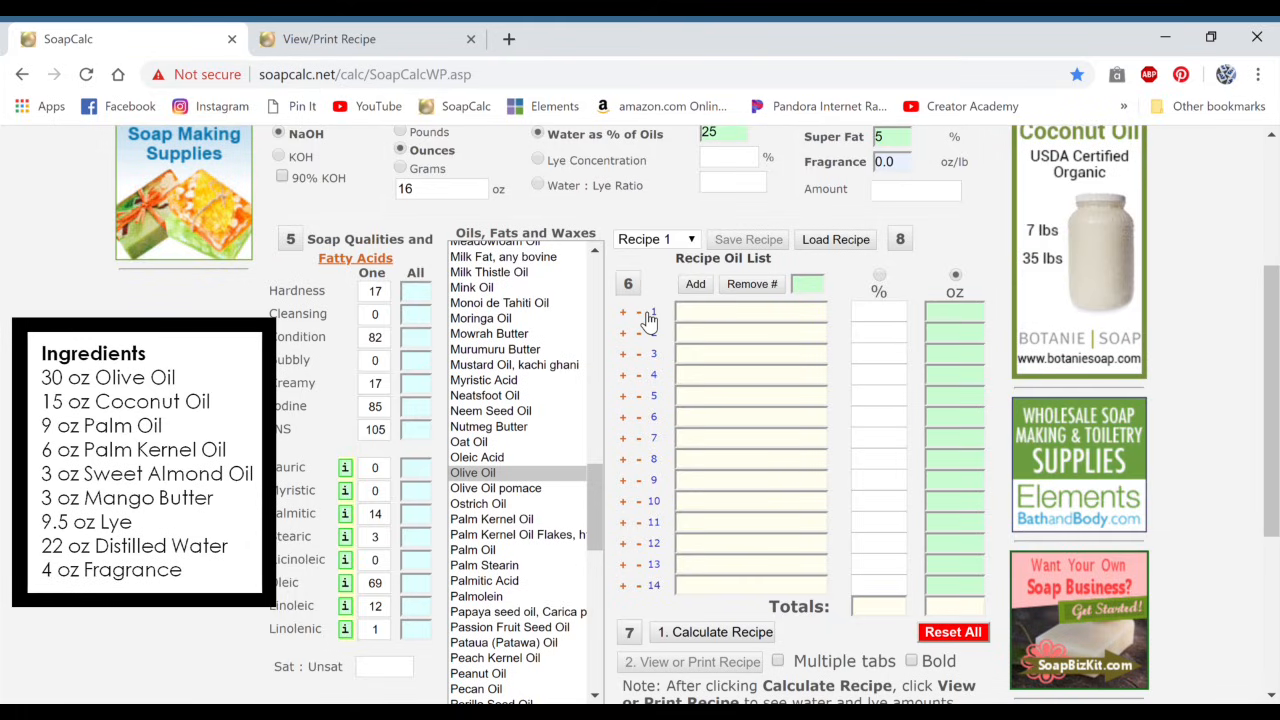
Step: Add Olive Oil and Coconut Oil, 76 deg to the first two rows of the recipe oil list
double_click(484, 474)
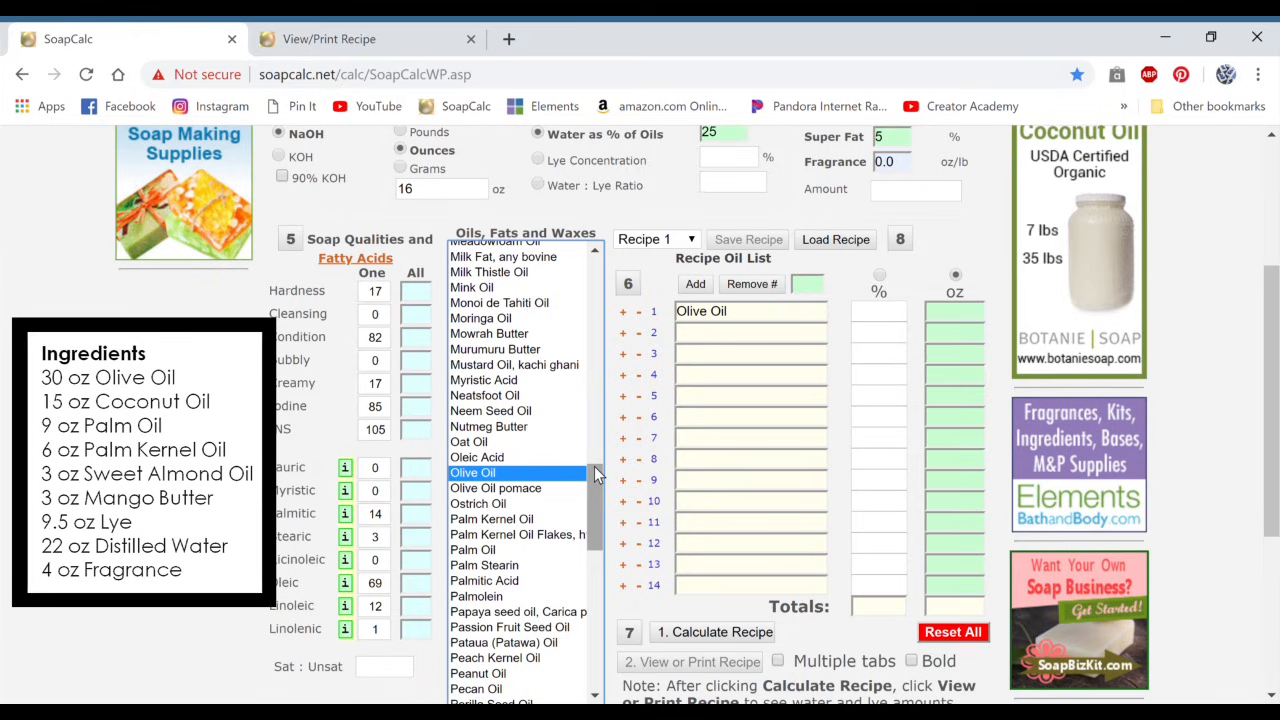
drag(592, 466, 595, 300)
double_click(512, 507)
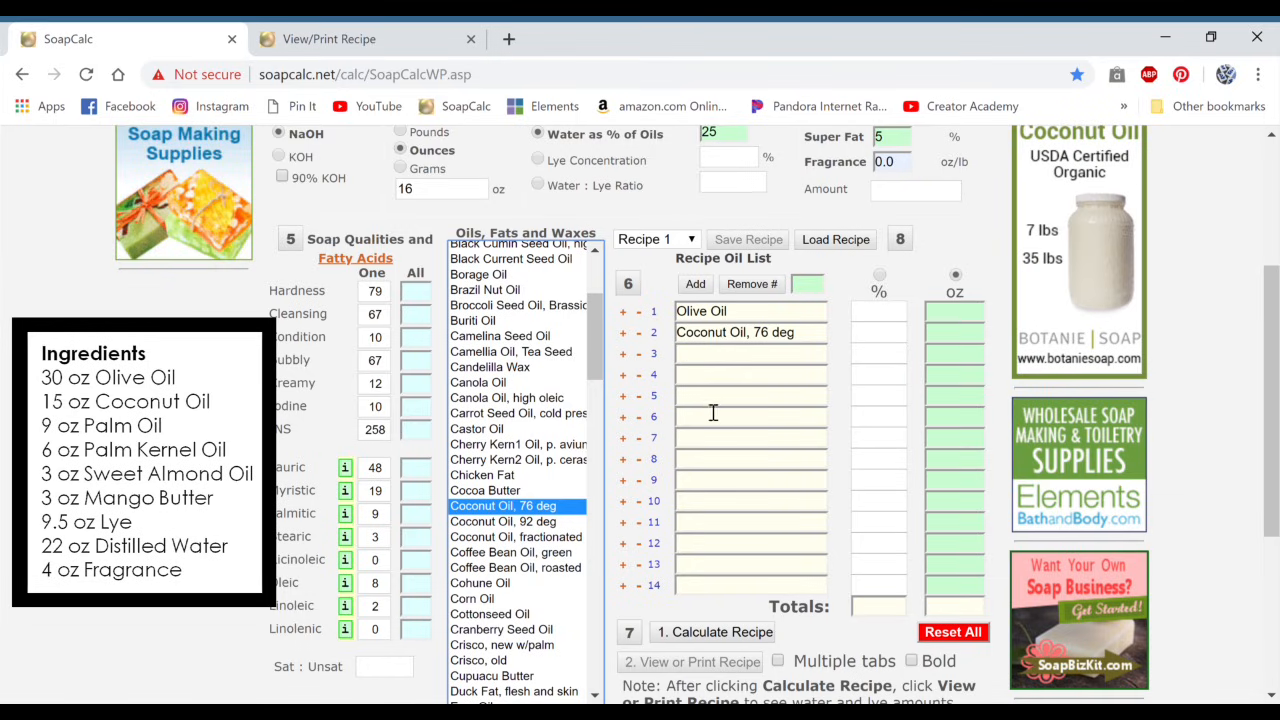
Step: Add Palm Oil and Palm Kernel Oil Flakes, hydrogenated to rows 3 and 4 of the recipe oil list
scroll(713, 413, down, 5)
scroll(660, 440, up, 3)
scroll(547, 432, down, 2)
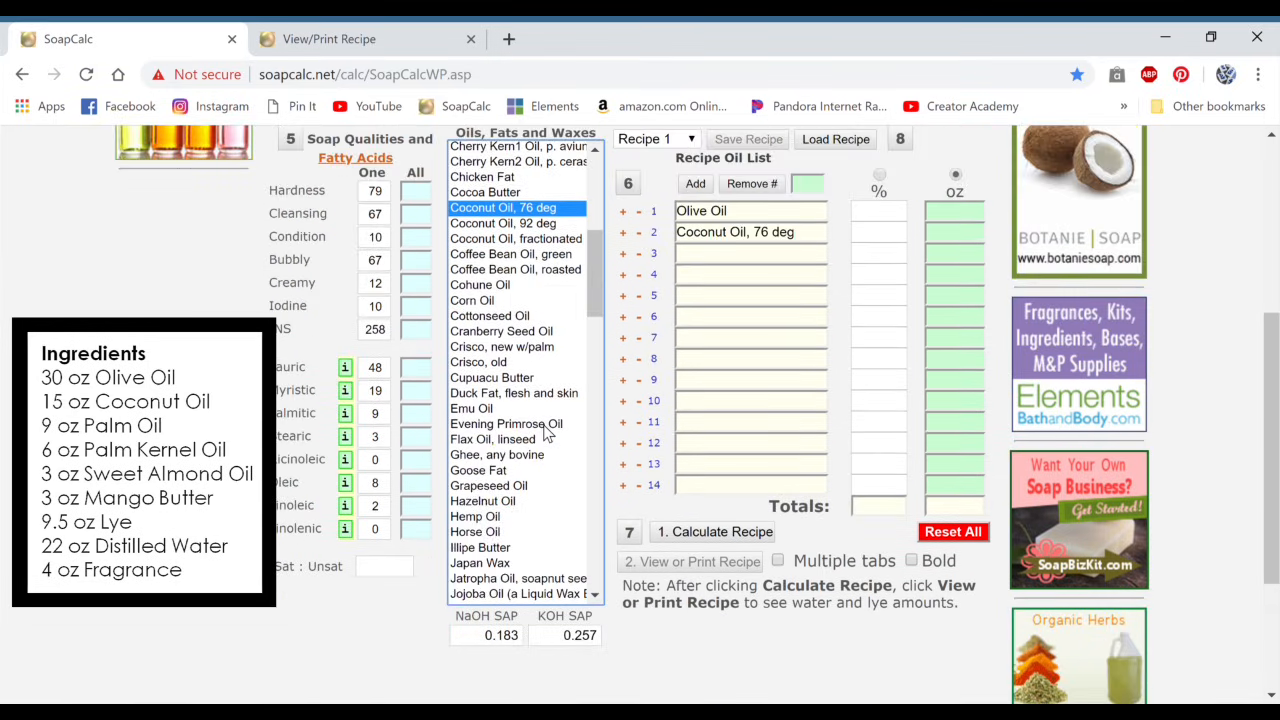
scroll(547, 432, down, 3)
scroll(535, 432, down, 4)
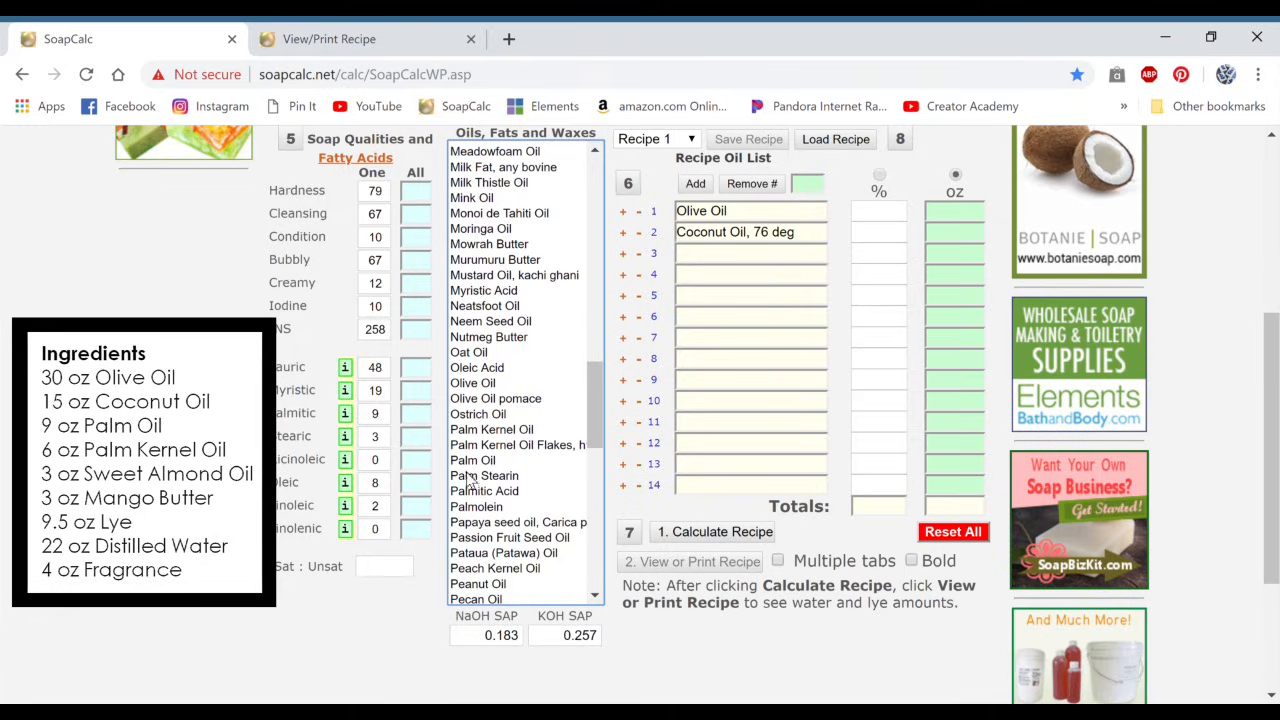
double_click(471, 462)
click(510, 446)
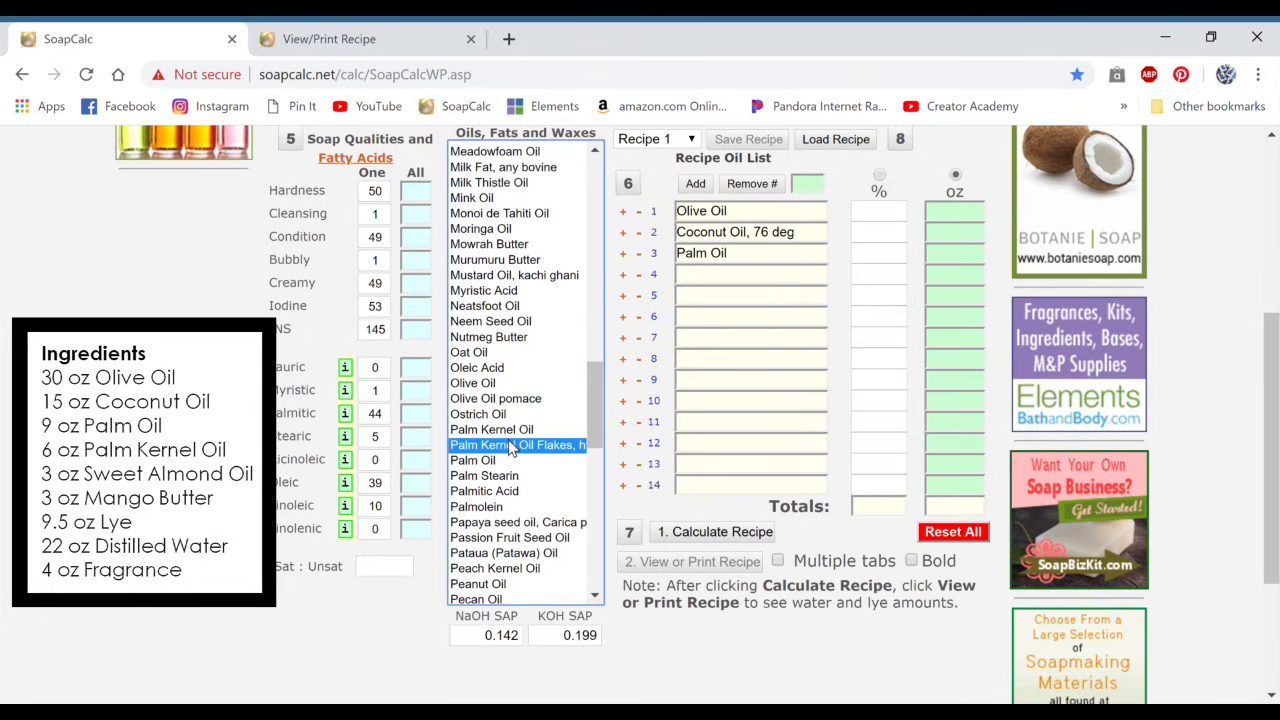
double_click(510, 446)
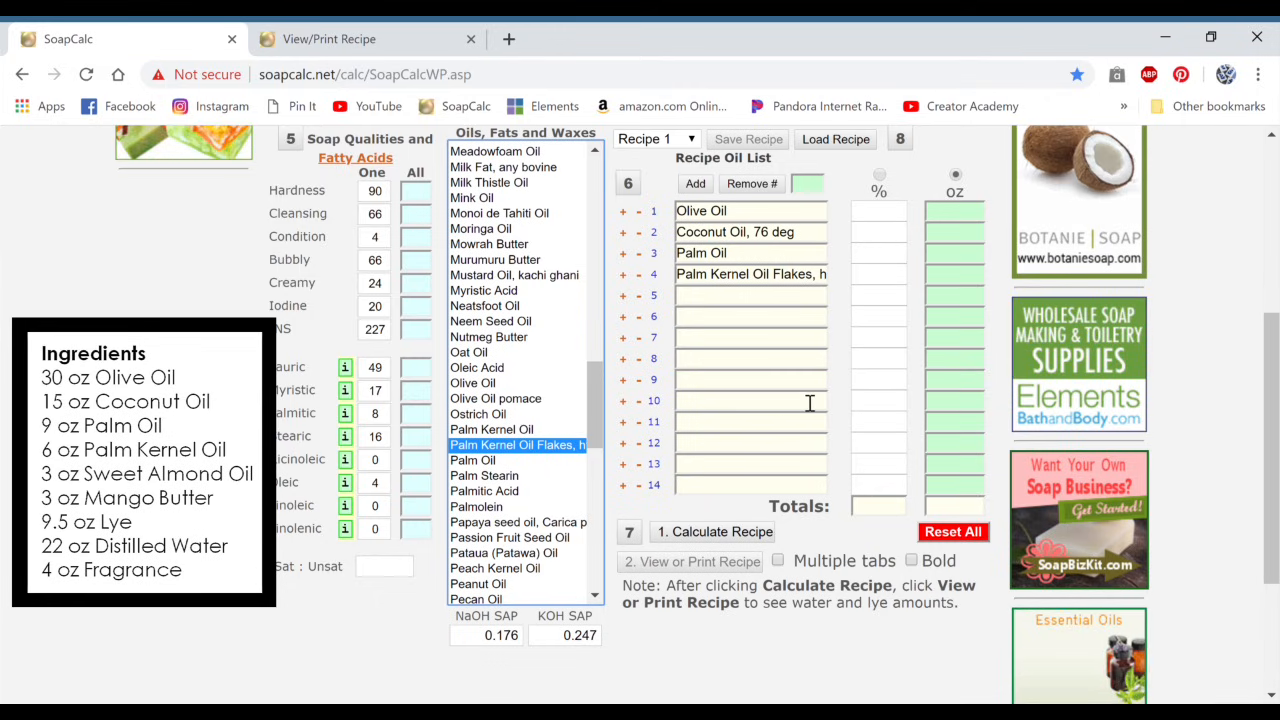
Step: Add sweet Almond Oil to row 5 of the recipe oil list
scroll(497, 363, up, 6)
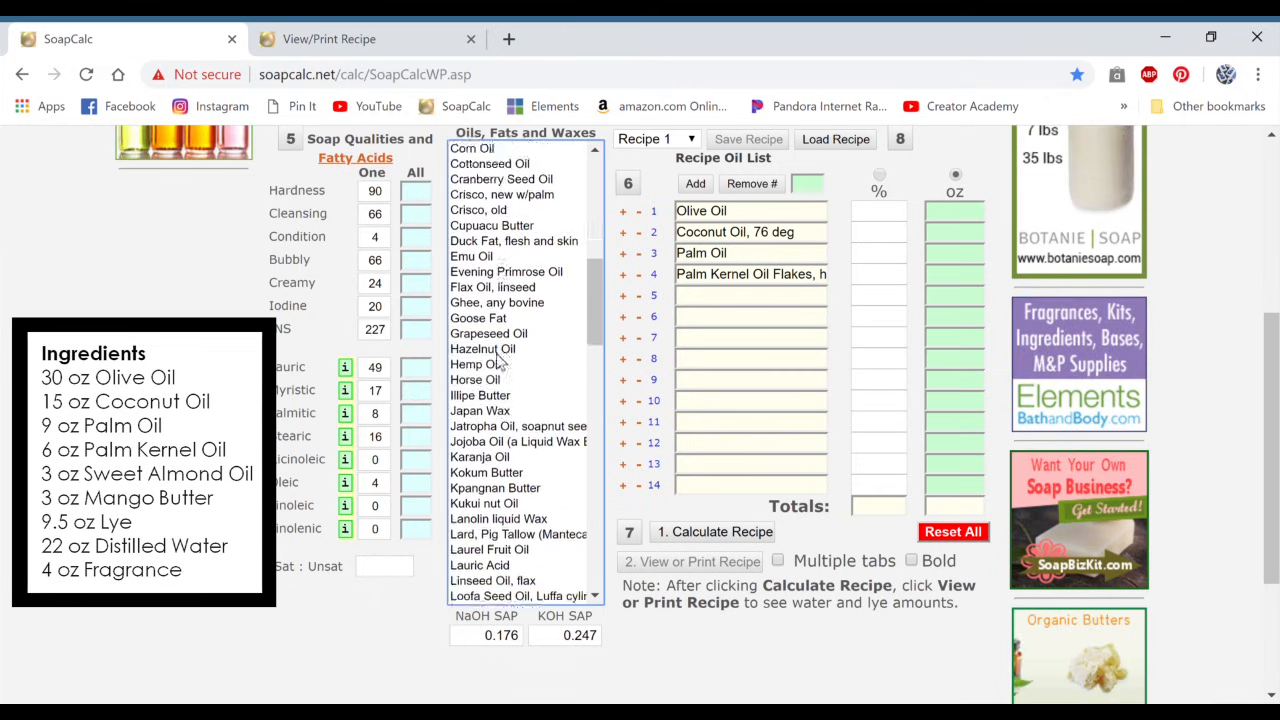
scroll(500, 365, up, 10)
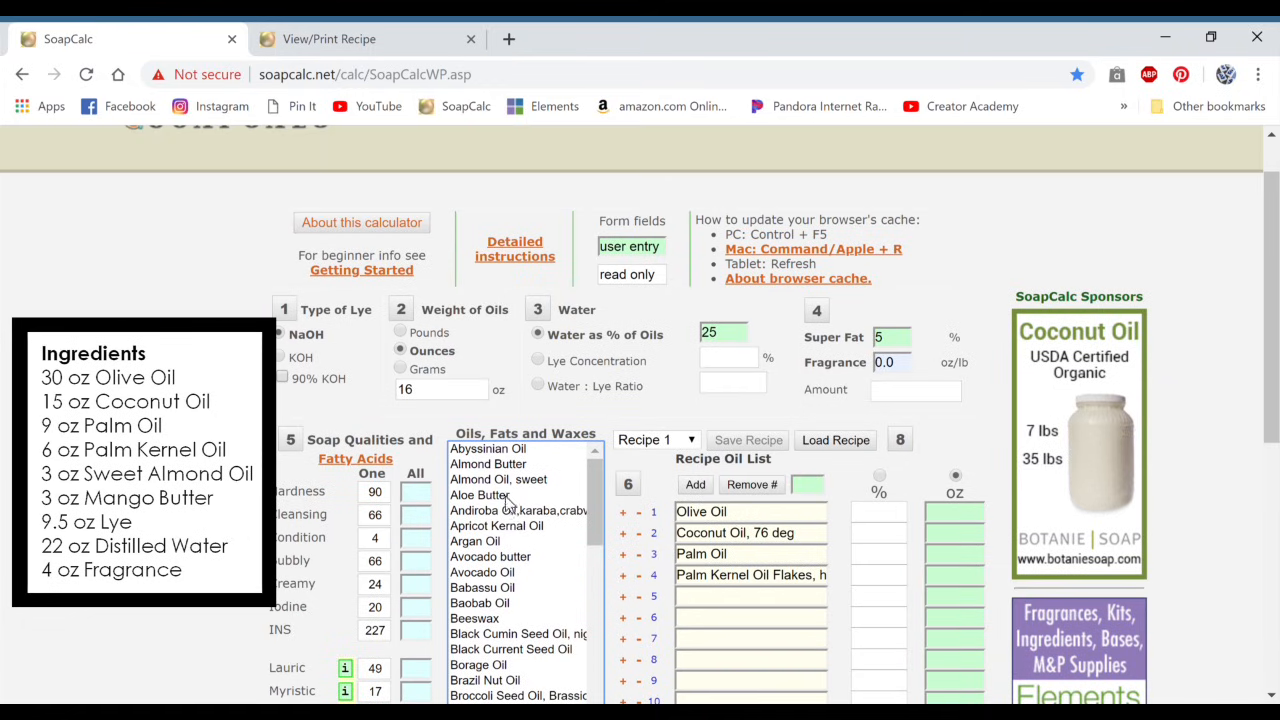
double_click(520, 480)
scroll(915, 500, down, 1)
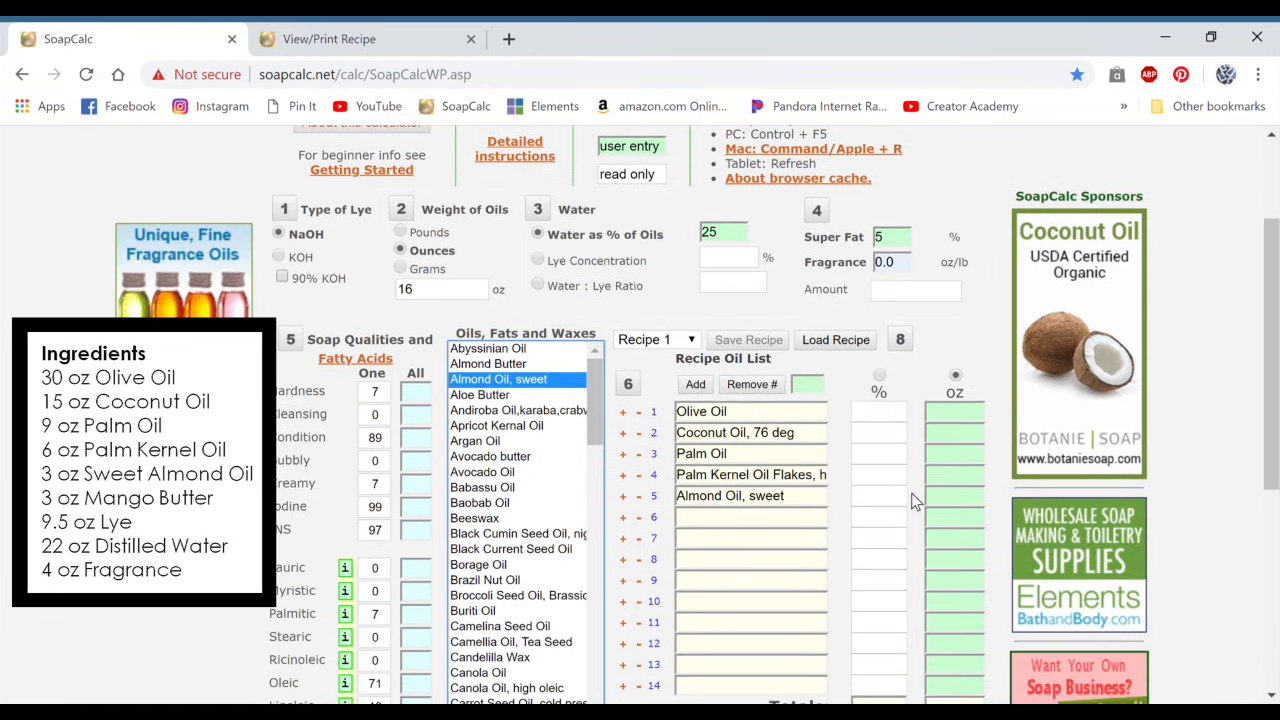
Step: Add Mango Seed Butter to row 6 of the recipe oil list
scroll(915, 500, down, 2)
scroll(510, 372, down, 1)
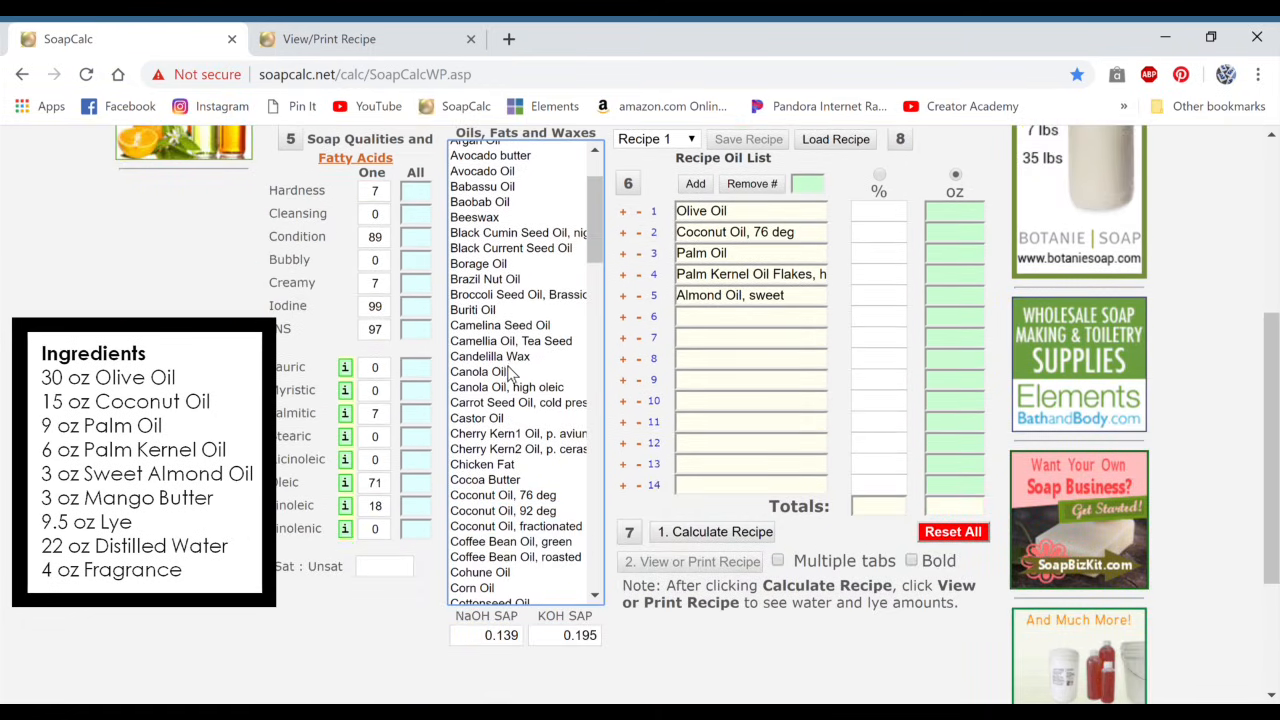
scroll(510, 378, down, 3)
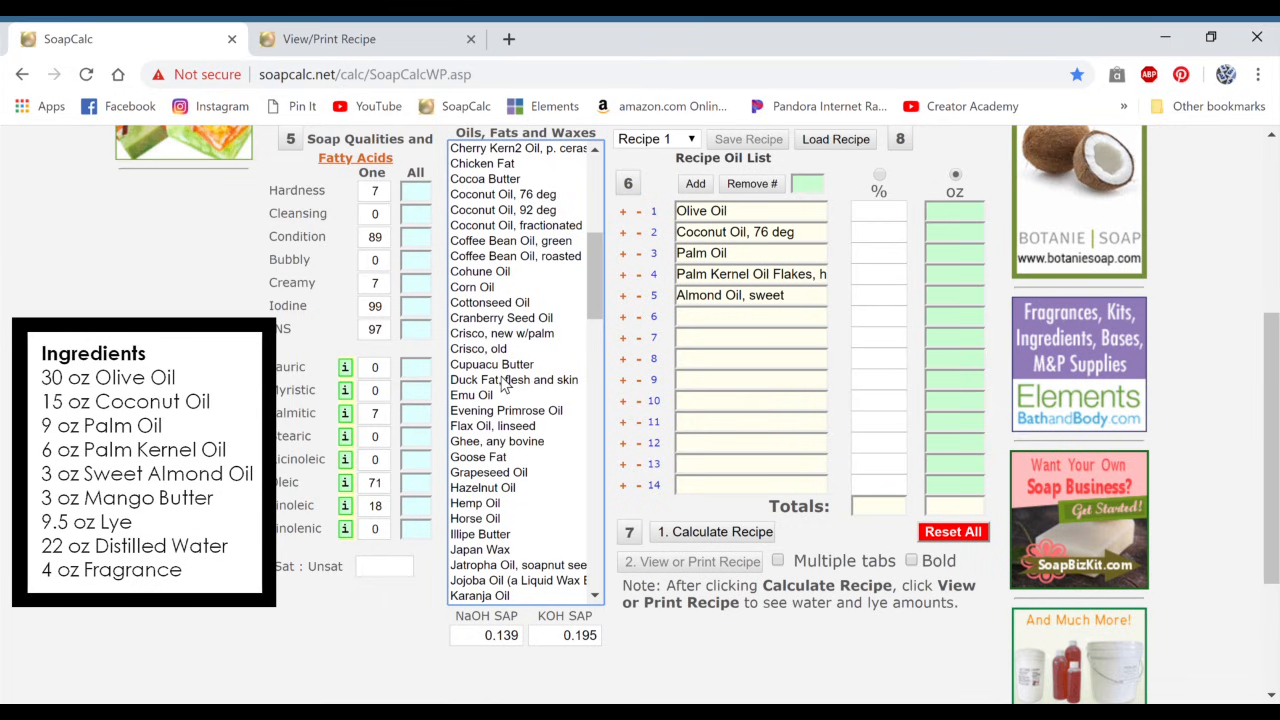
scroll(507, 385, down, 1)
scroll(505, 385, down, 4)
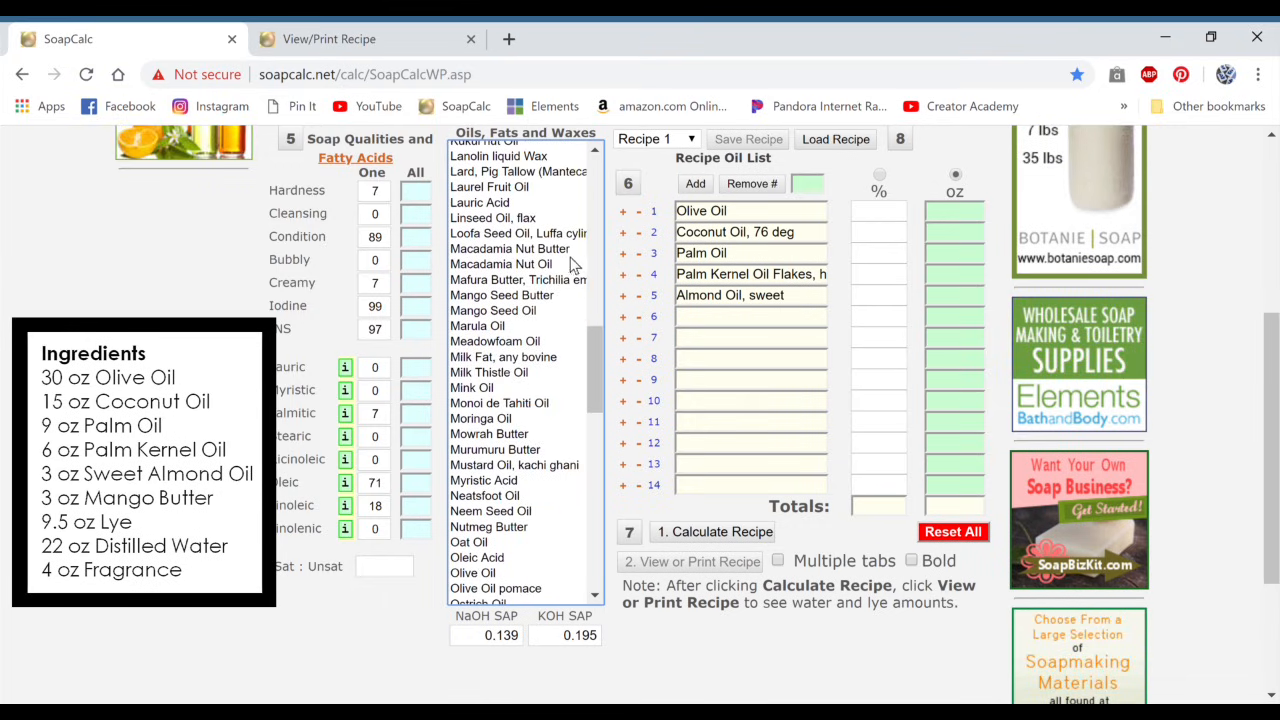
double_click(510, 298)
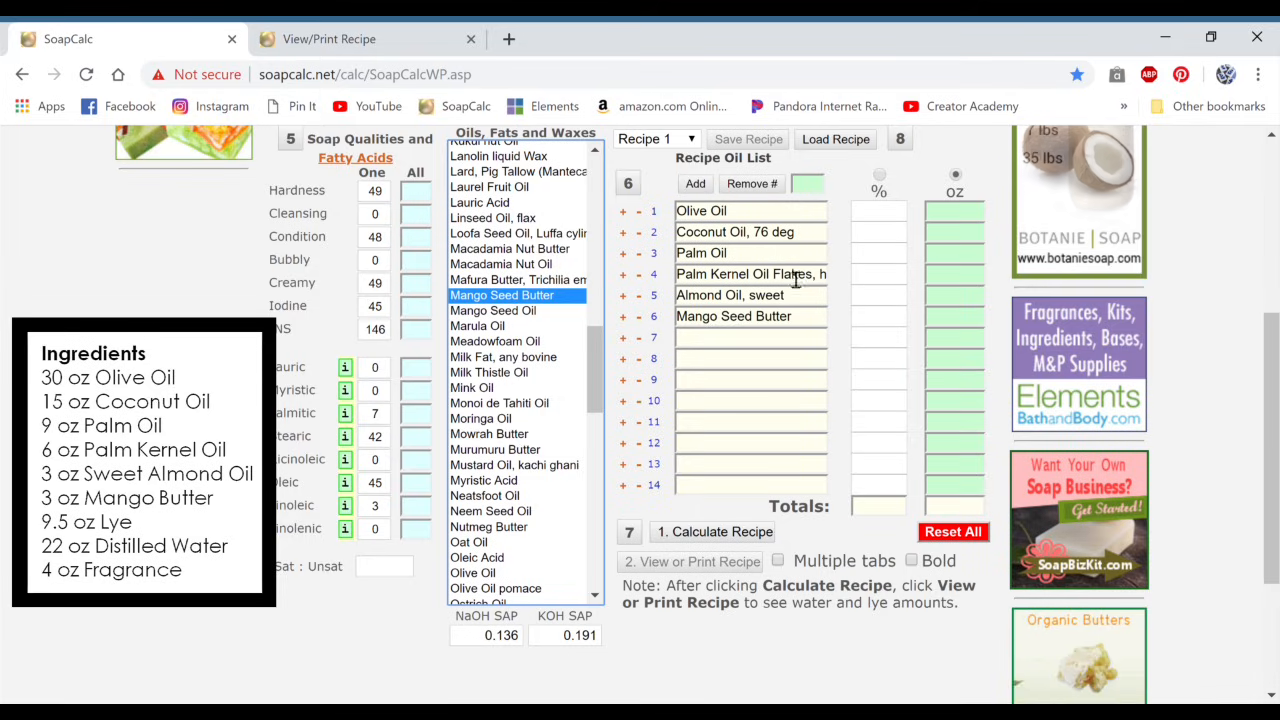
Step: Enter the ounces for the six oils in row order: 30 for Olive Oil, then 15, 9, 6, 3 and 3
click(969, 219)
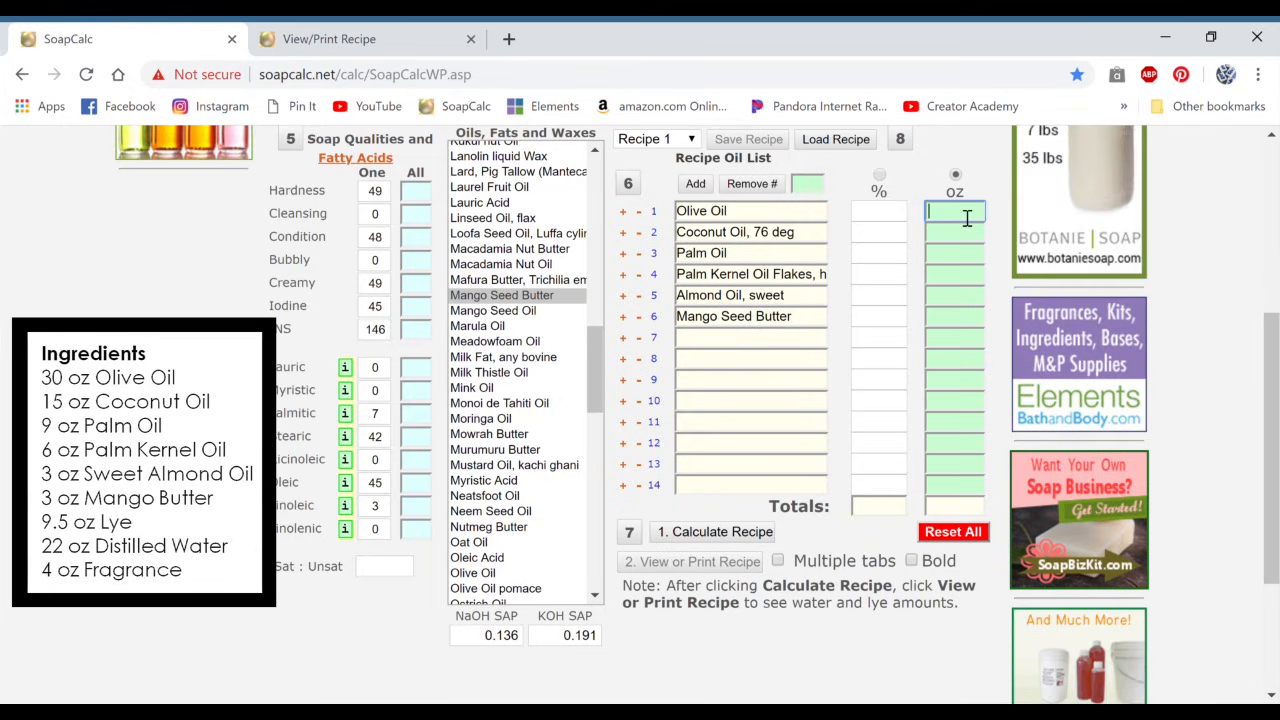
text(0)
key(Tab)
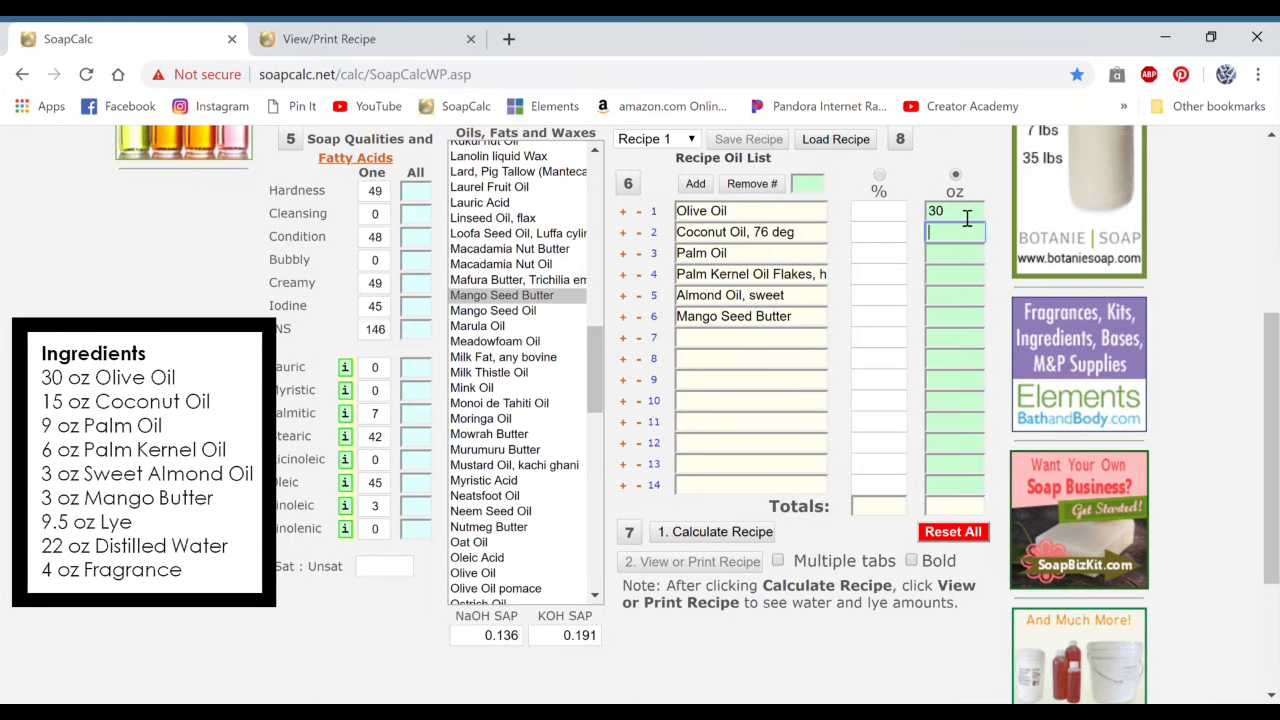
text(15)
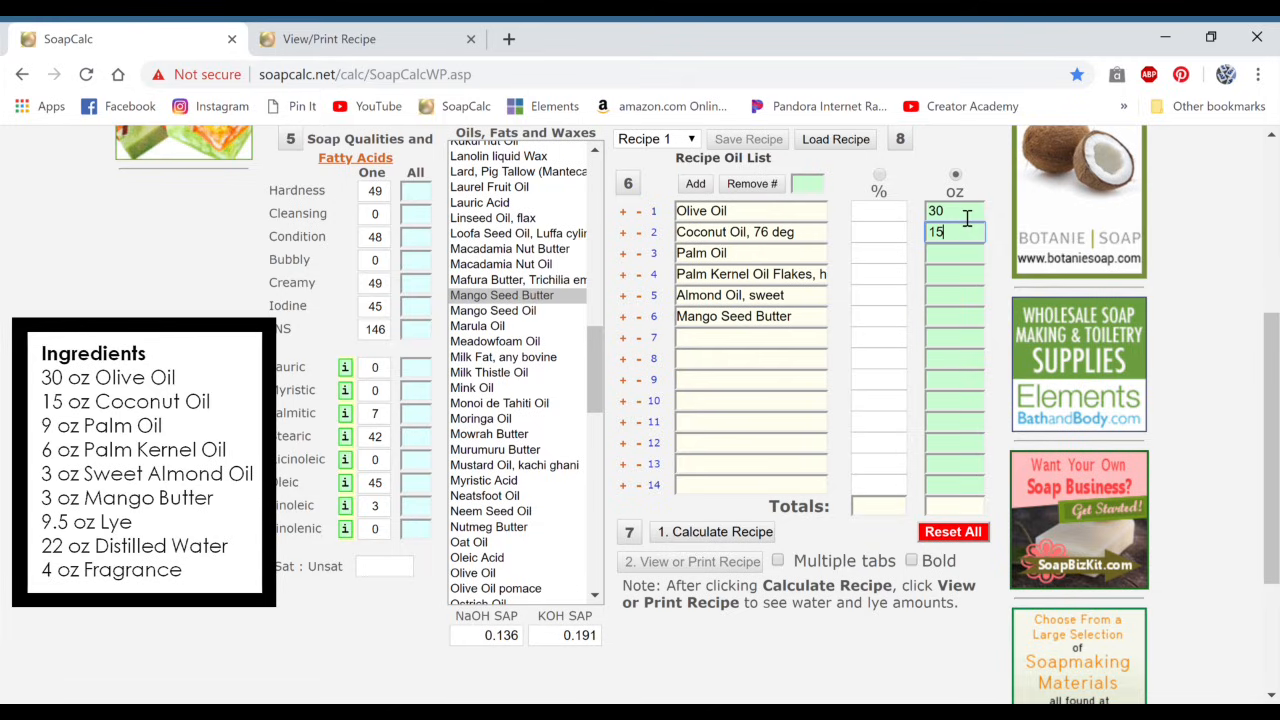
key(Tab)
text(9)
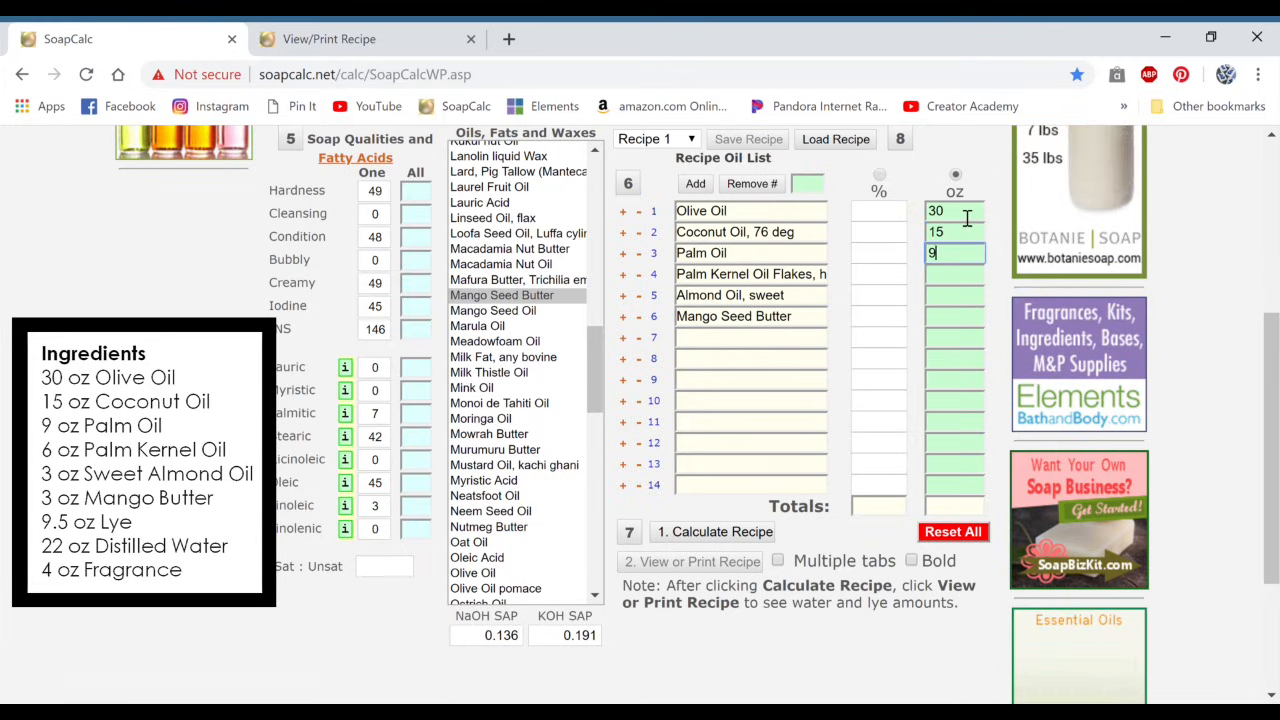
key(Tab)
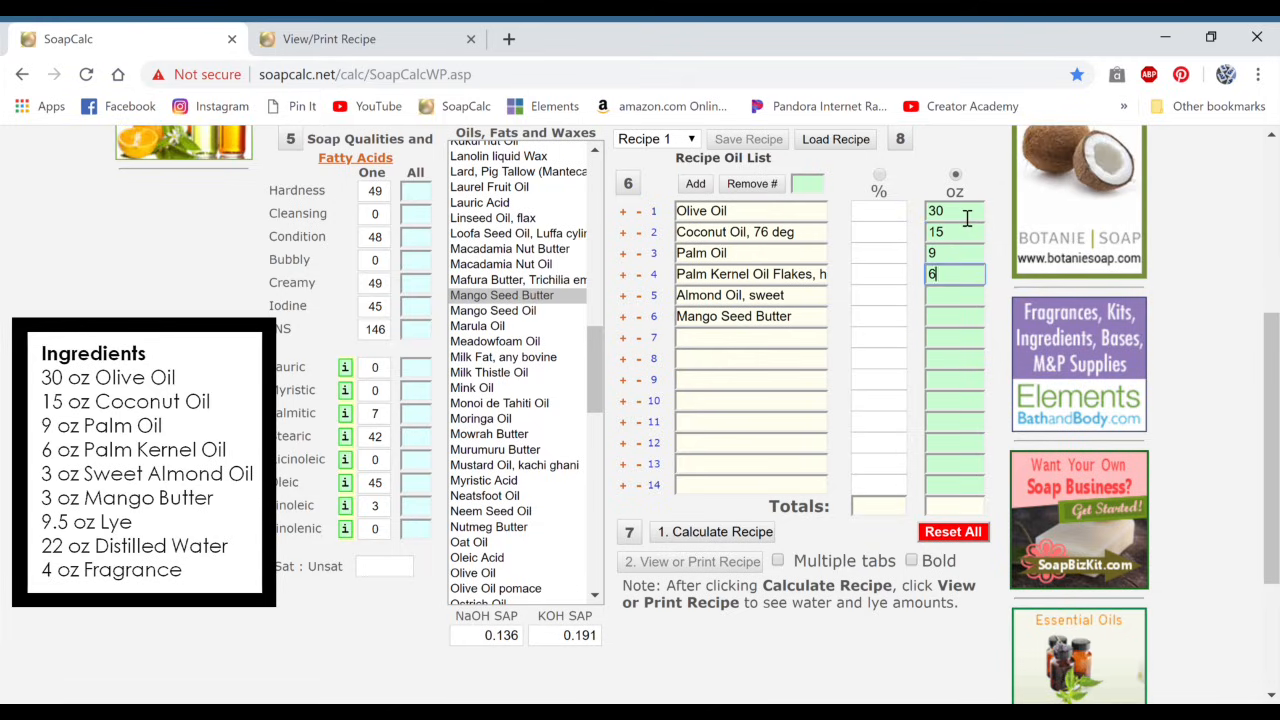
key(Tab)
text(3)
key(Tab)
text(3)
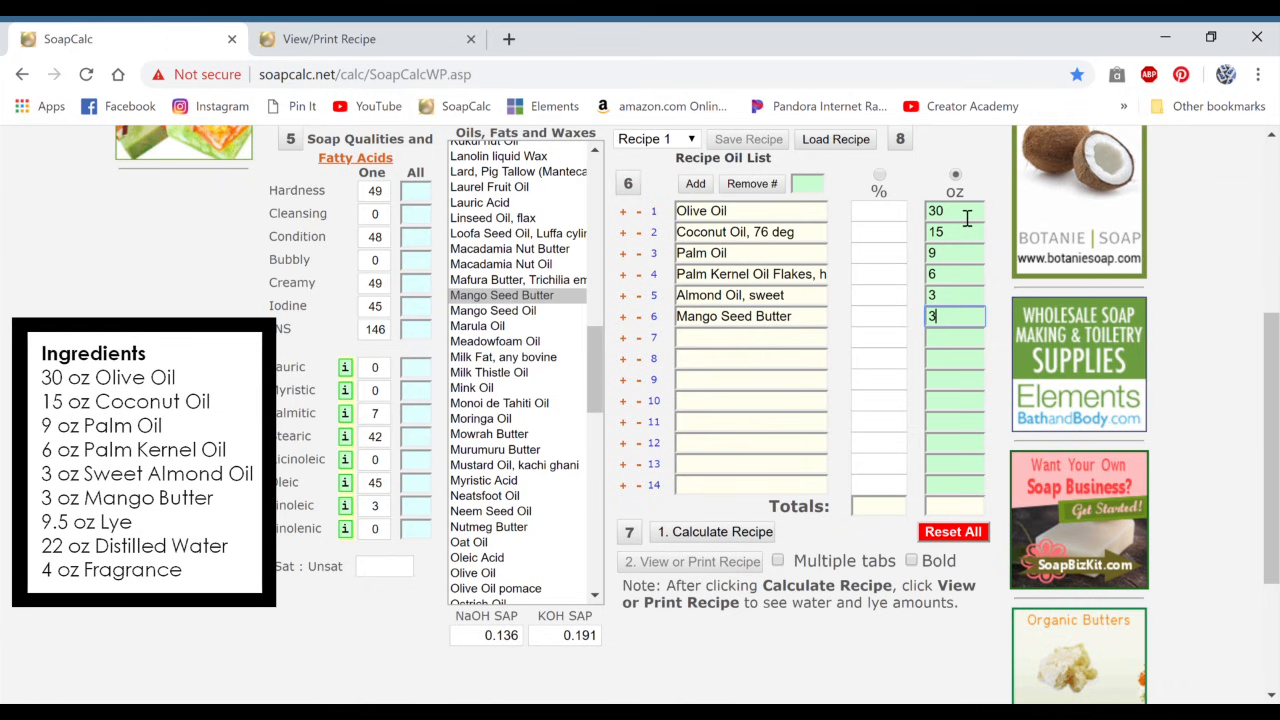
key(Tab)
Step: Calculate the recipe and open its viewable and printable version
scroll(829, 351, down, 1)
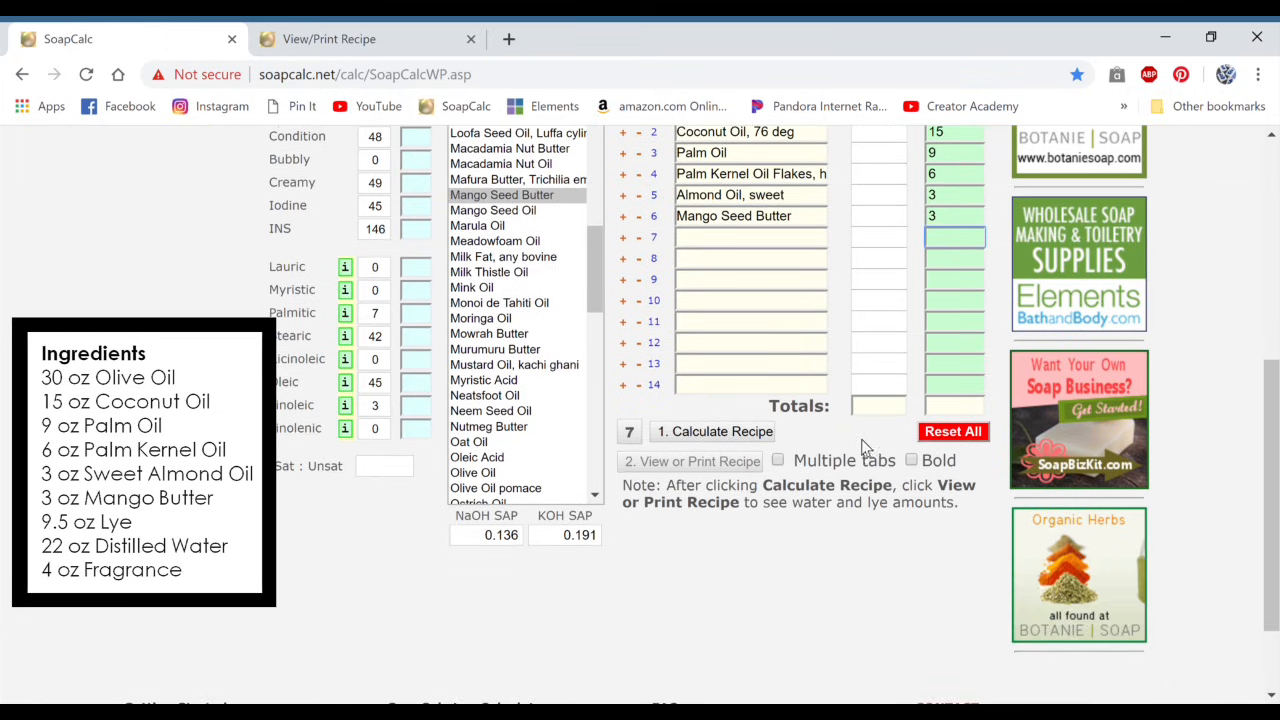
scroll(861, 439, up, 4)
scroll(850, 452, down, 4)
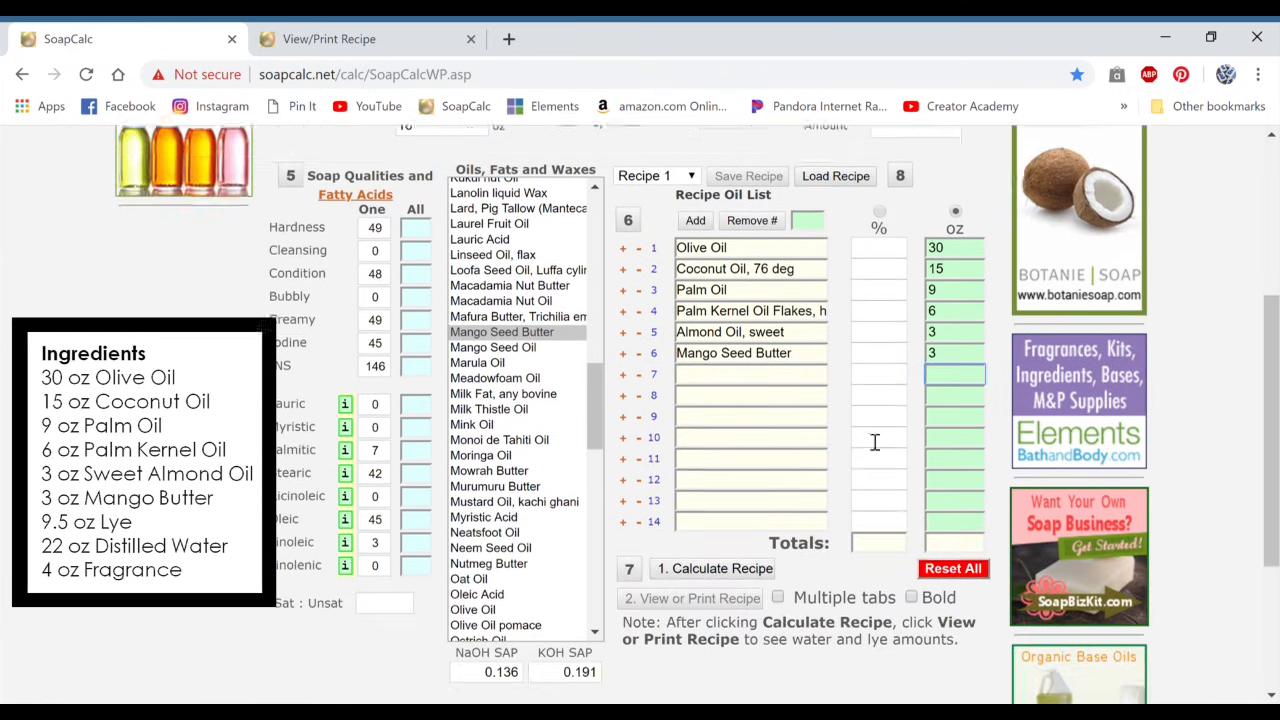
click(722, 533)
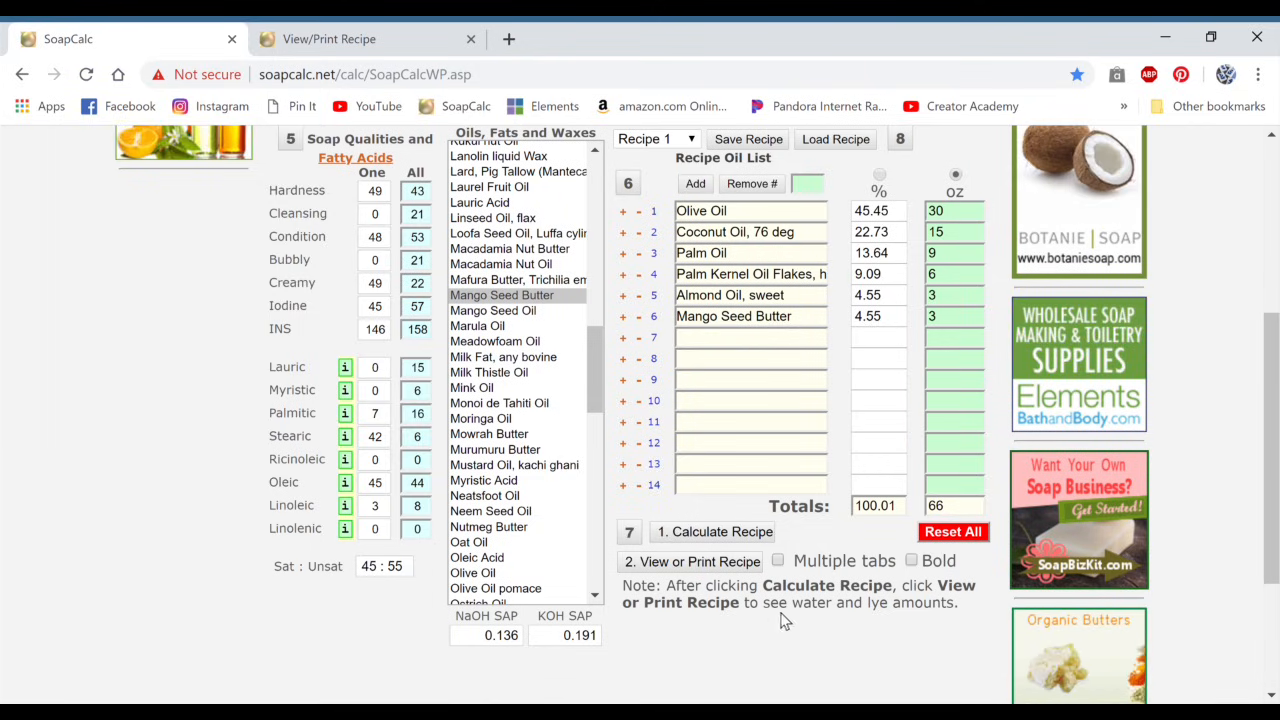
click(777, 561)
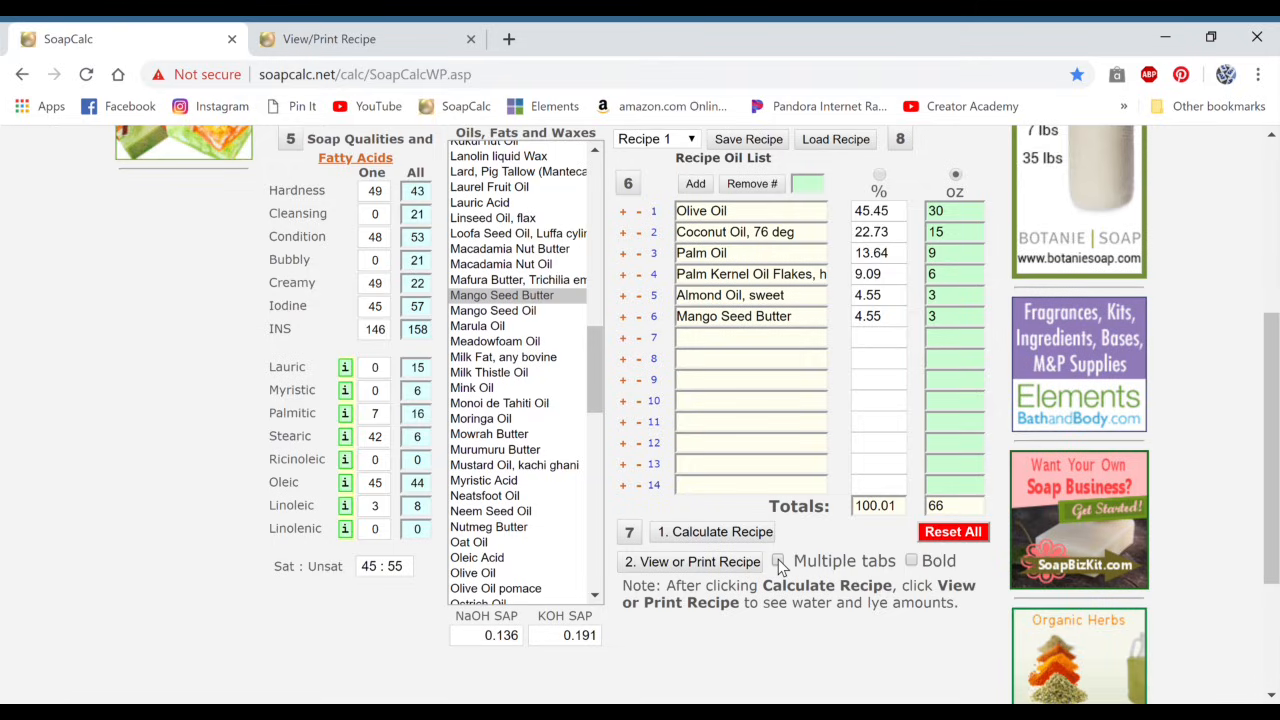
click(688, 564)
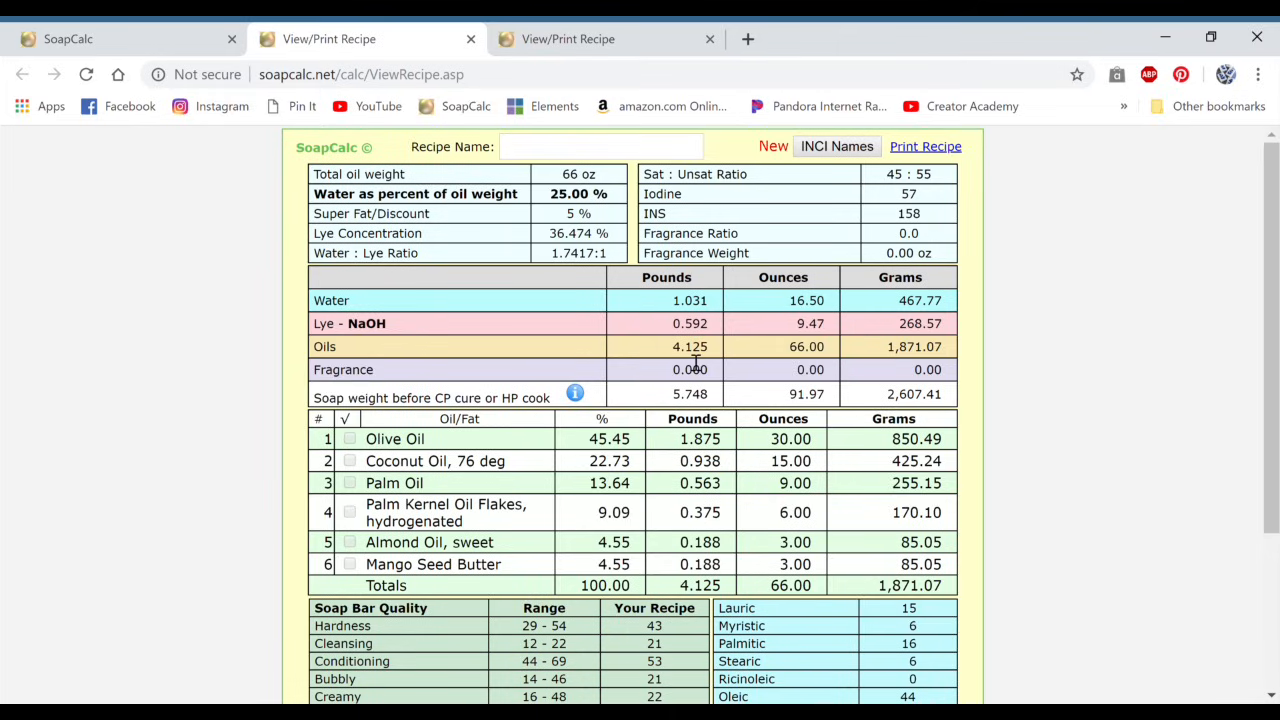
Step: Look over the recipe sheet and its fields for the recipe name, additives and notes
scroll(712, 318, down, 2)
scroll(709, 337, up, 2)
click(593, 150)
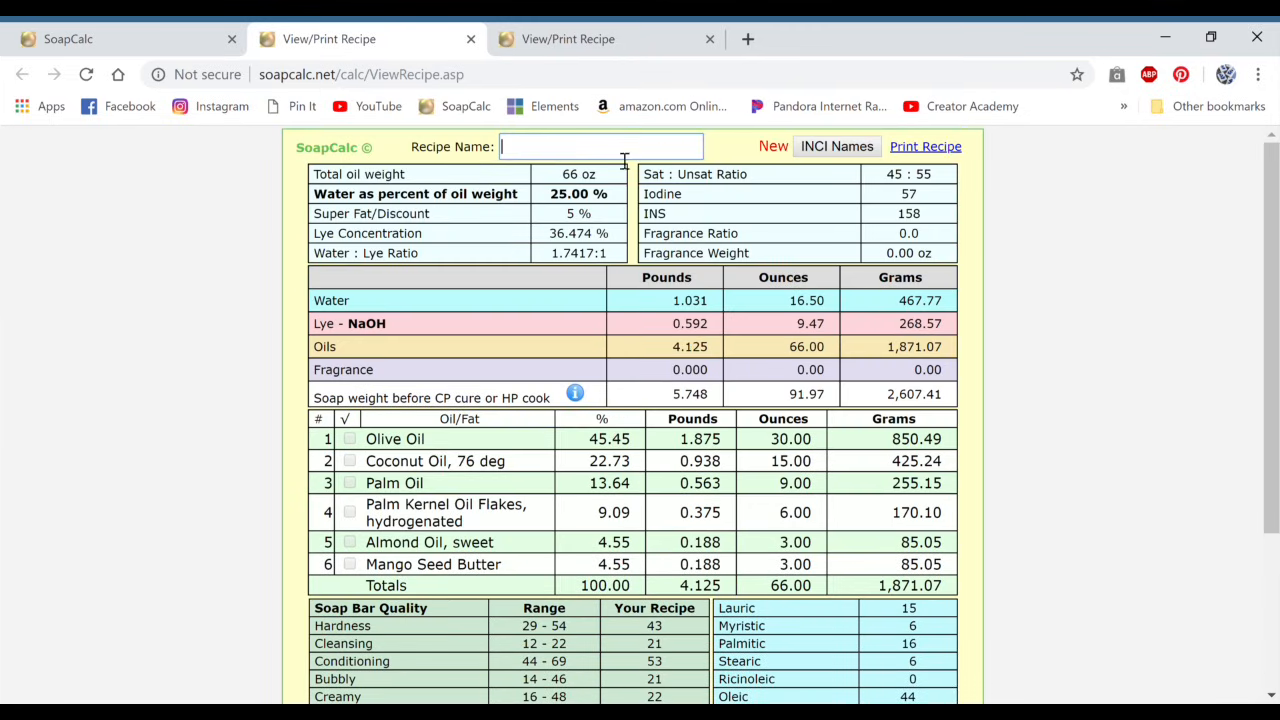
scroll(600, 300, down, 3)
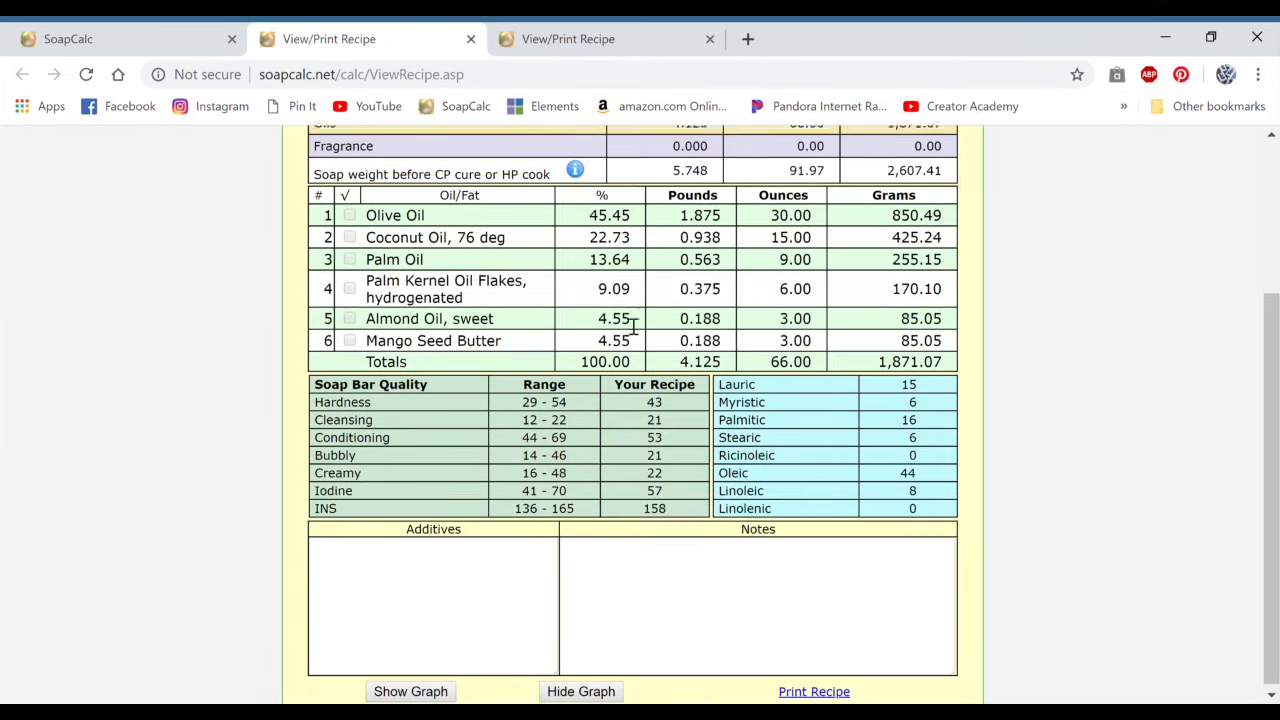
click(356, 574)
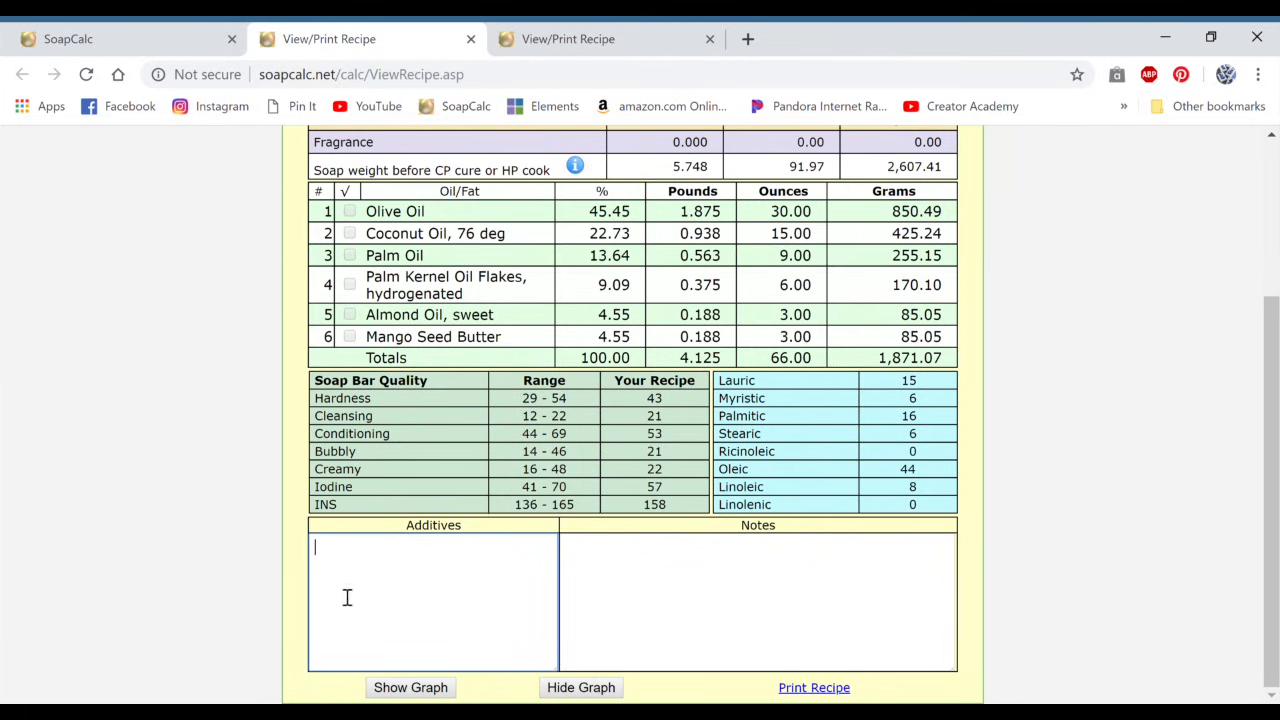
click(614, 595)
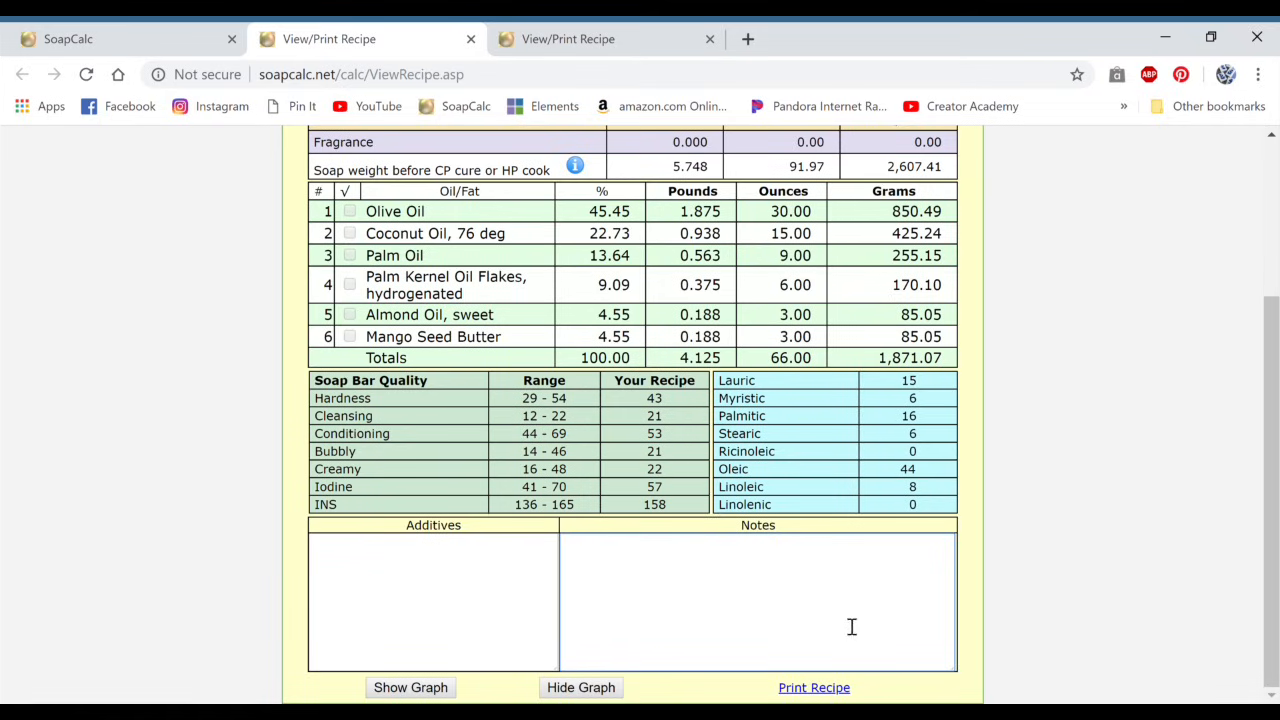
Step: Examine the recipe sheet's water, lye and oil amounts in pounds, ounces and grams, and its soap bar quality ranges
scroll(837, 624, up, 1)
scroll(837, 622, up, 1)
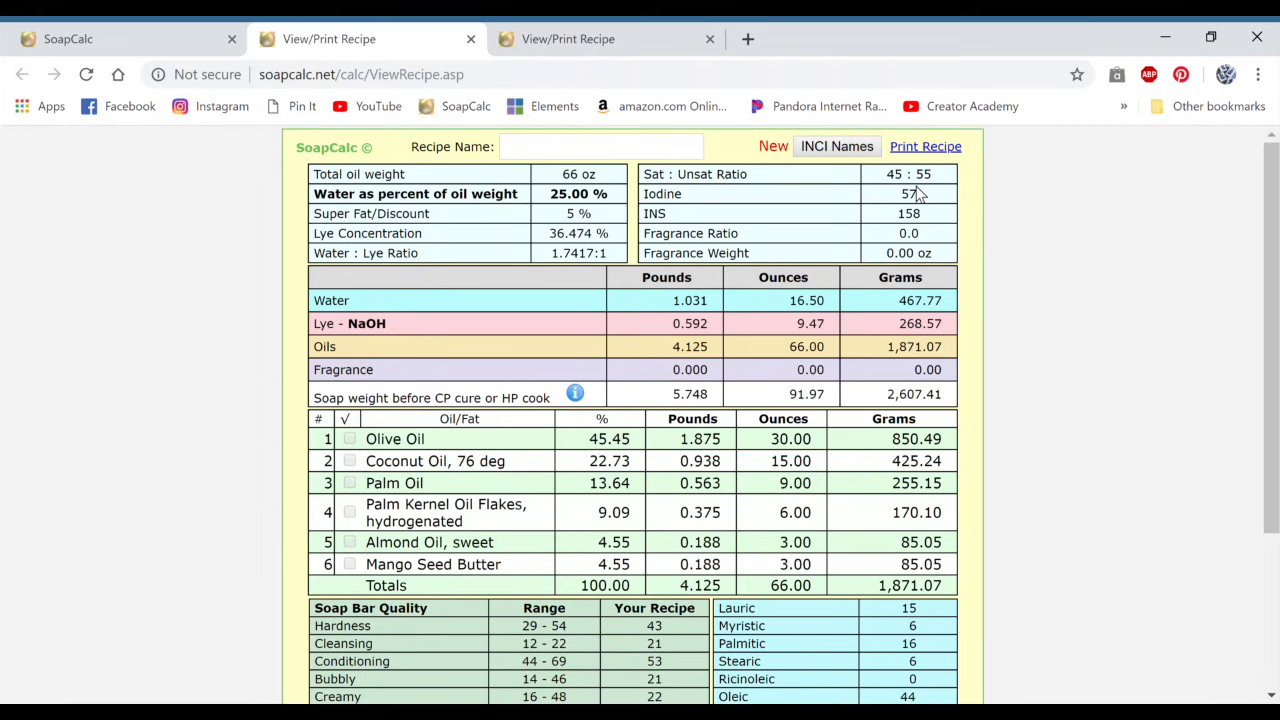
scroll(918, 193, down, 1)
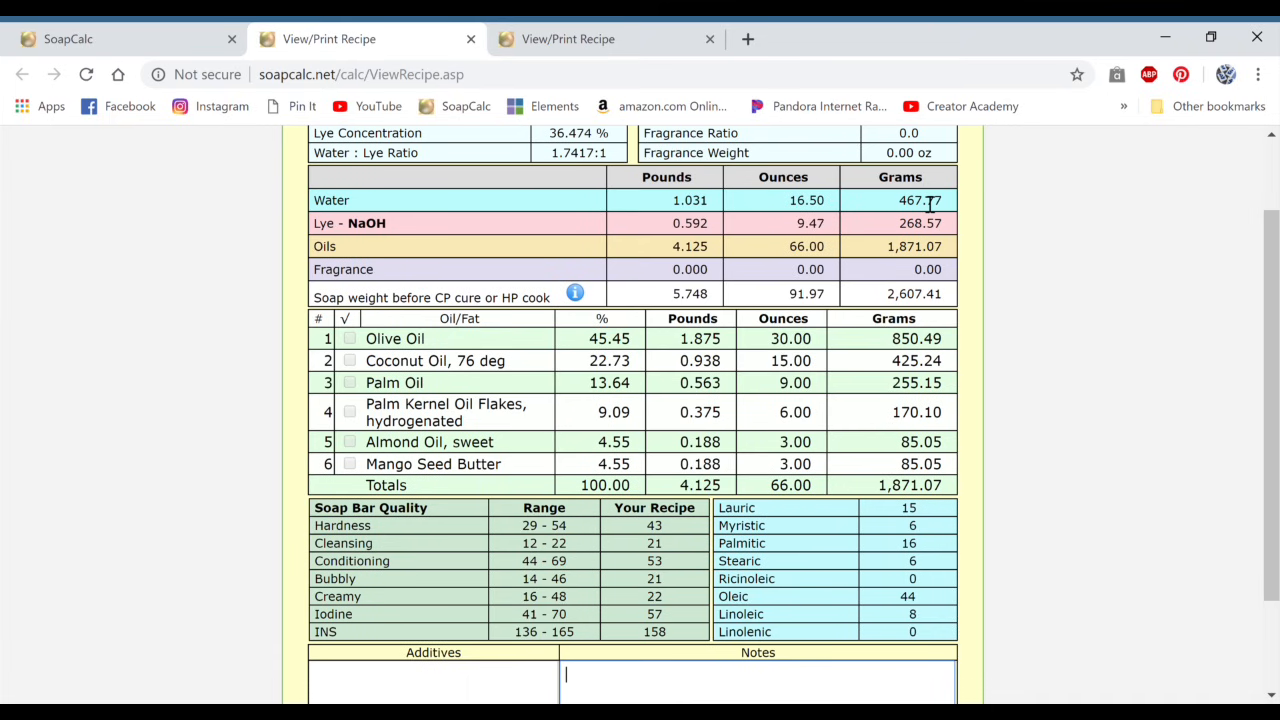
scroll(930, 203, up, 1)
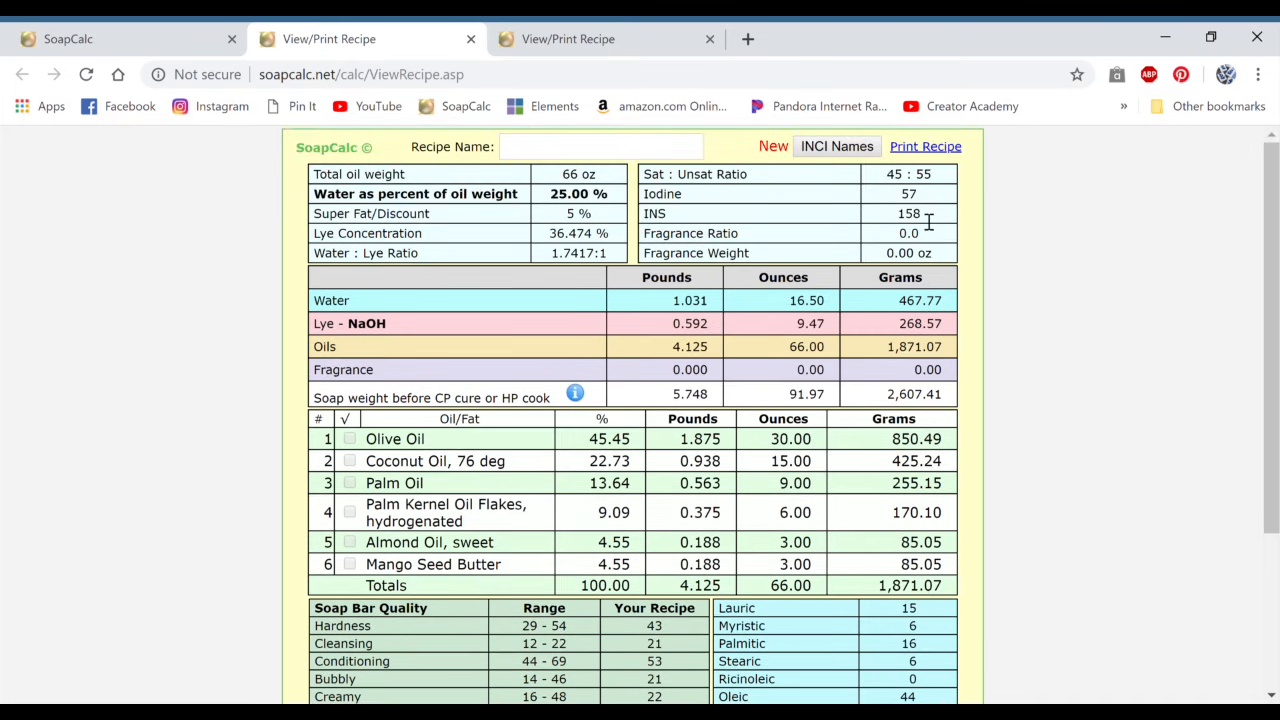
scroll(928, 220, down, 1)
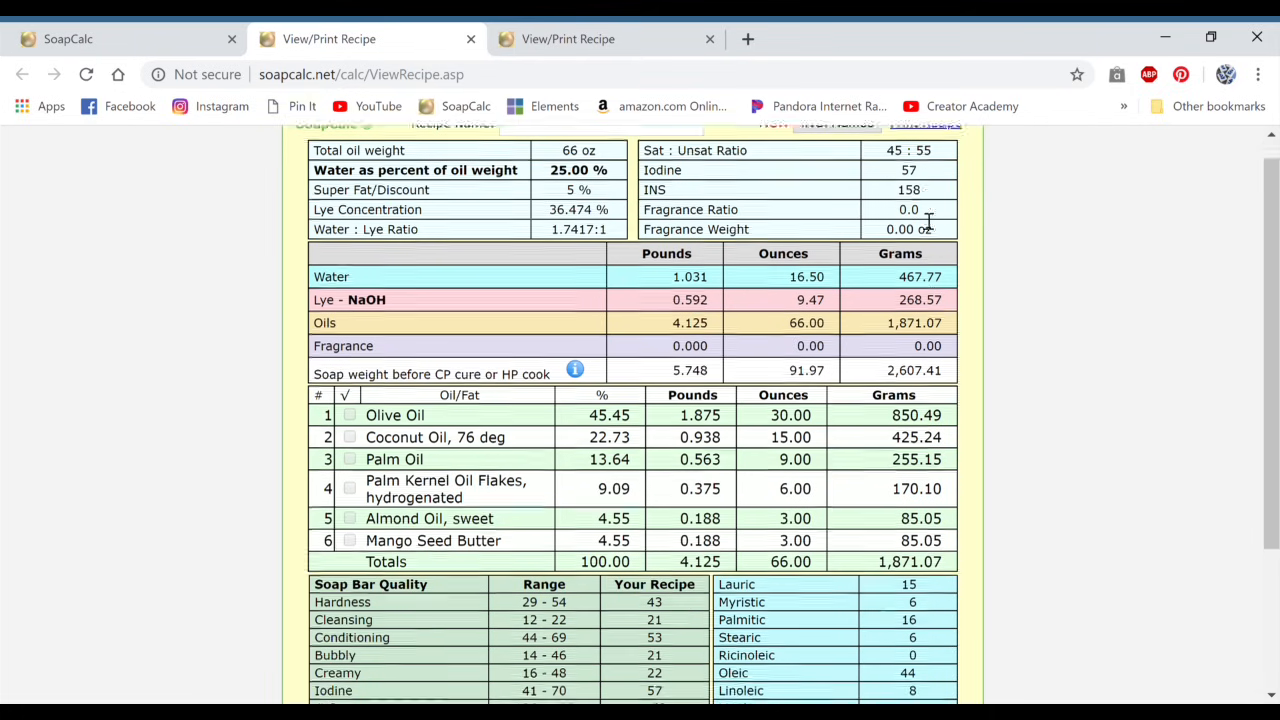
scroll(912, 232, up, 1)
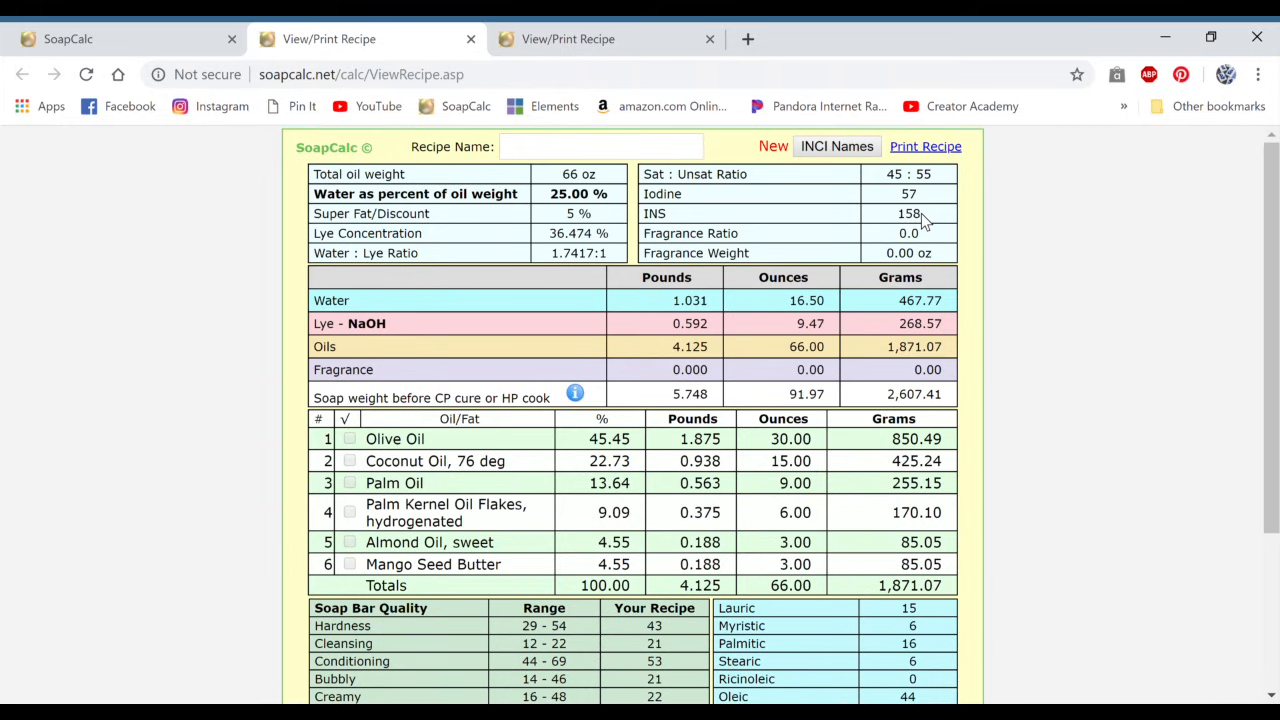
scroll(700, 400, down, 2)
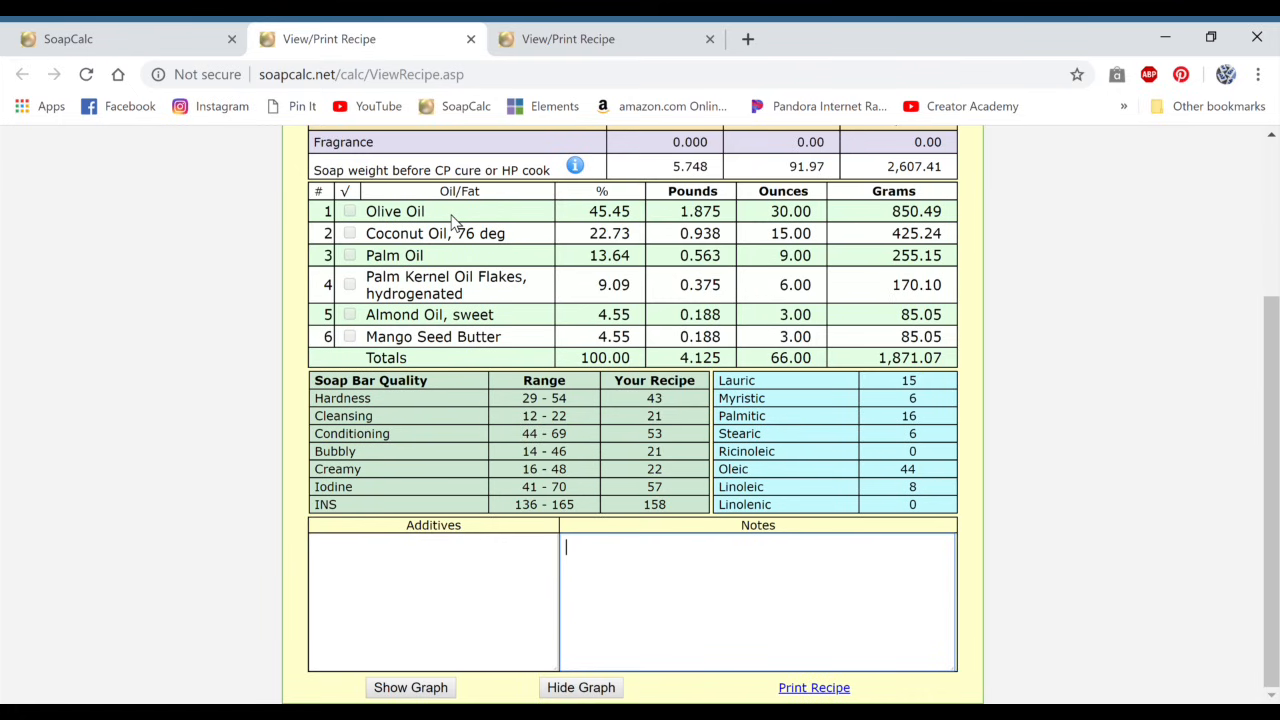
scroll(627, 296, up, 2)
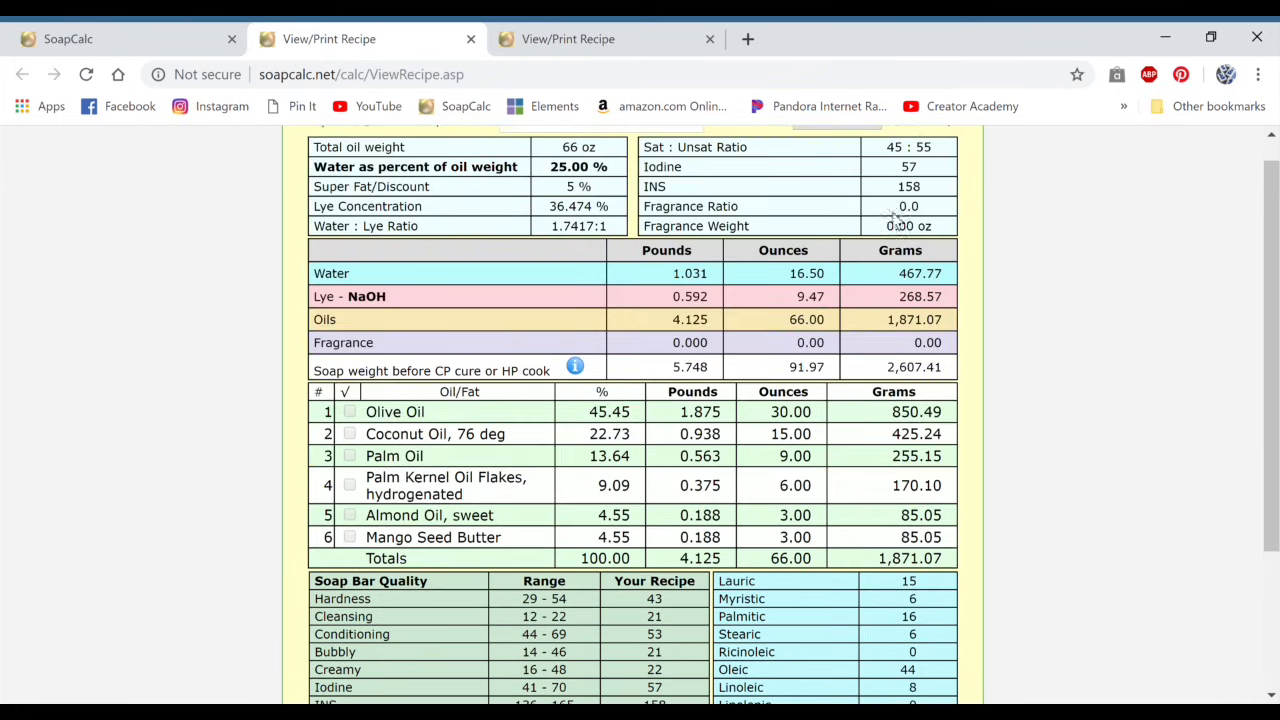
scroll(860, 326, down, 1)
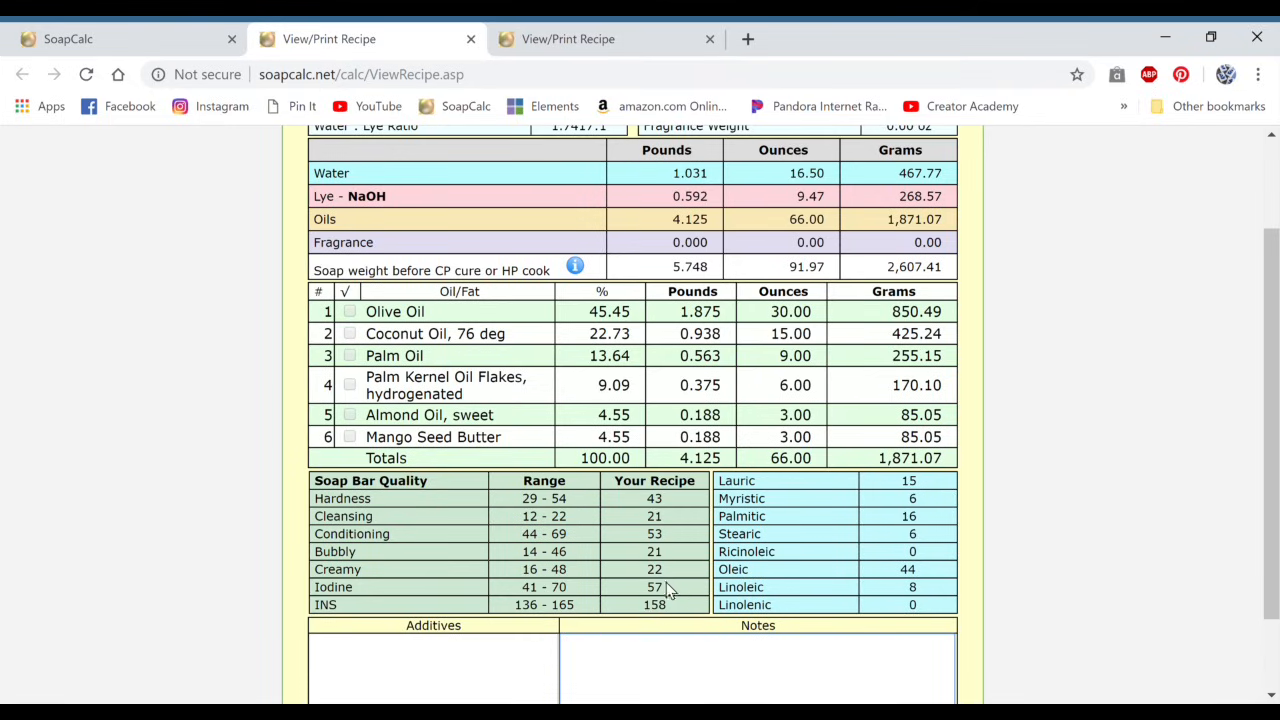
scroll(632, 545, up, 1)
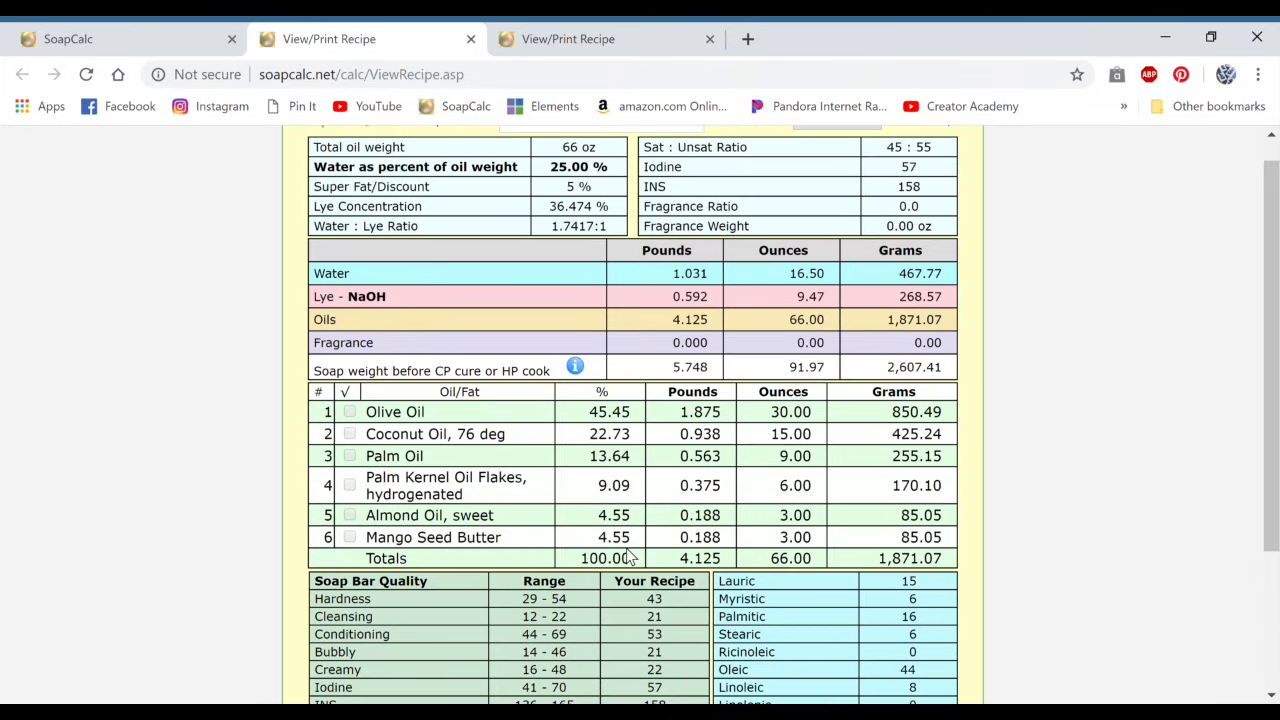
Step: Review the recipe sheet's water, lye and individual oil amounts, its soap bar qualities, and the additives and notes areas
scroll(697, 560, up, 1)
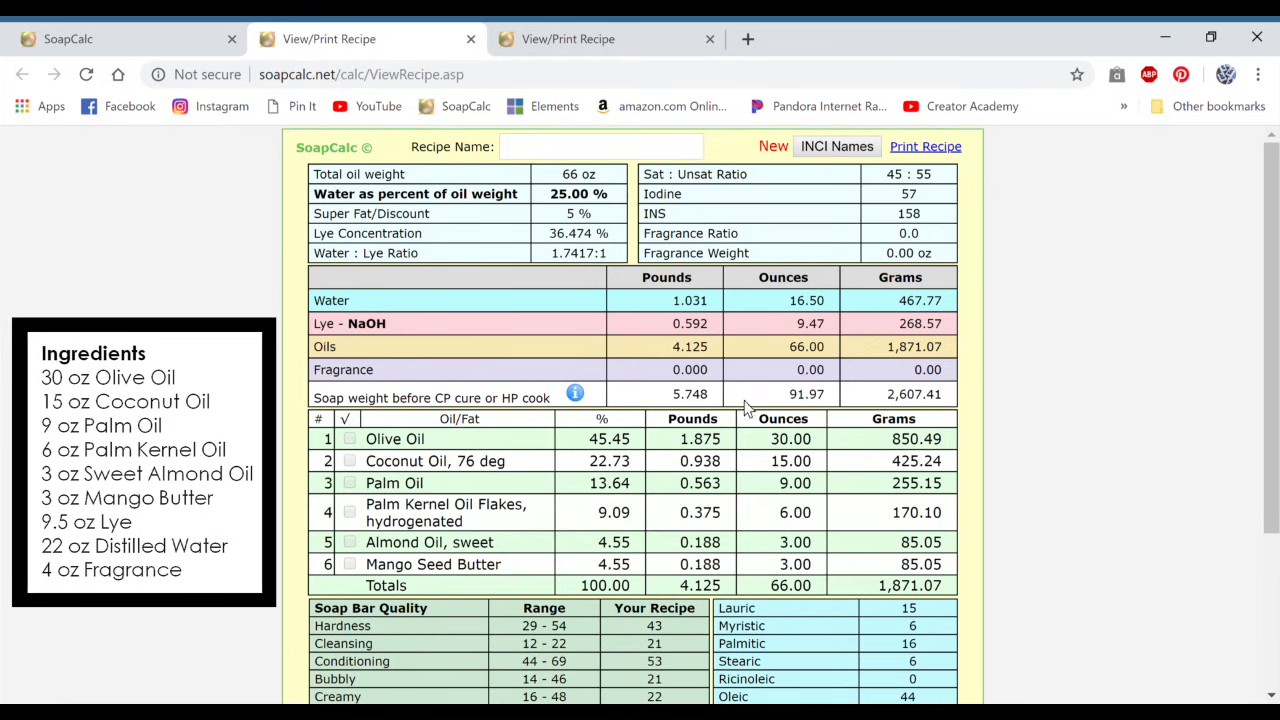
scroll(813, 403, down, 2)
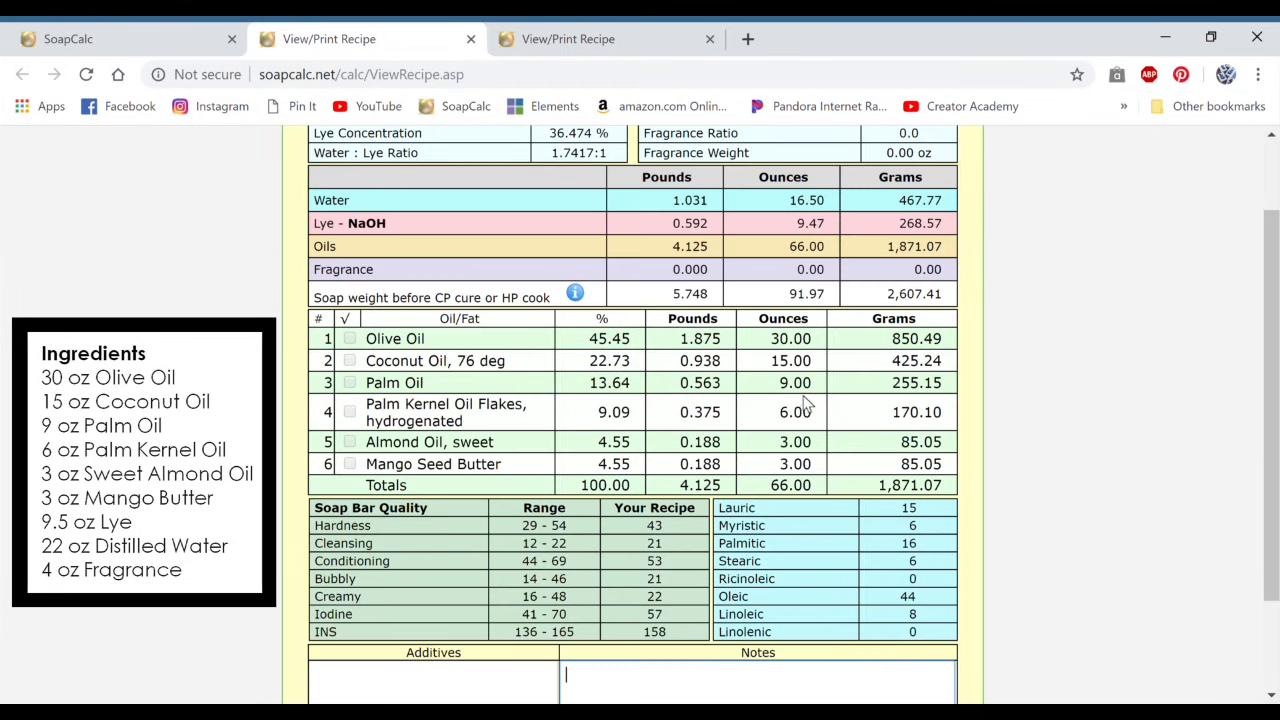
scroll(808, 460, down, 2)
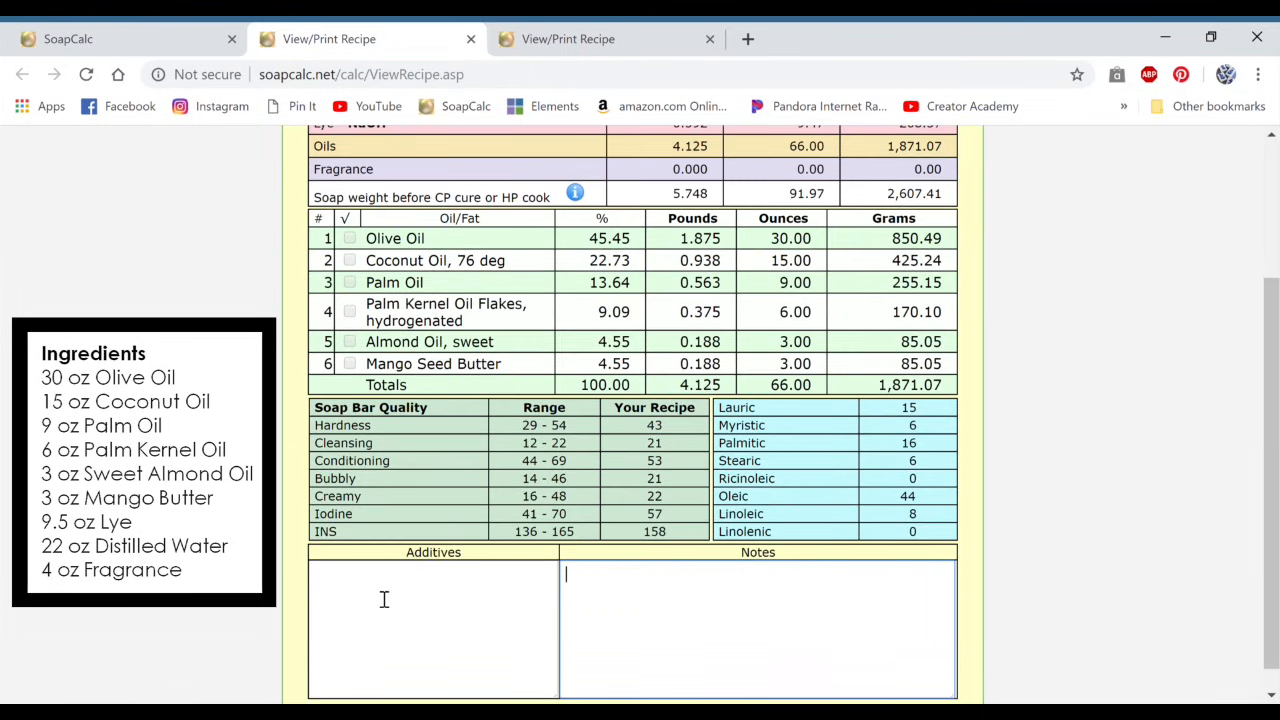
scroll(384, 612, up, 1)
scroll(407, 648, up, 1)
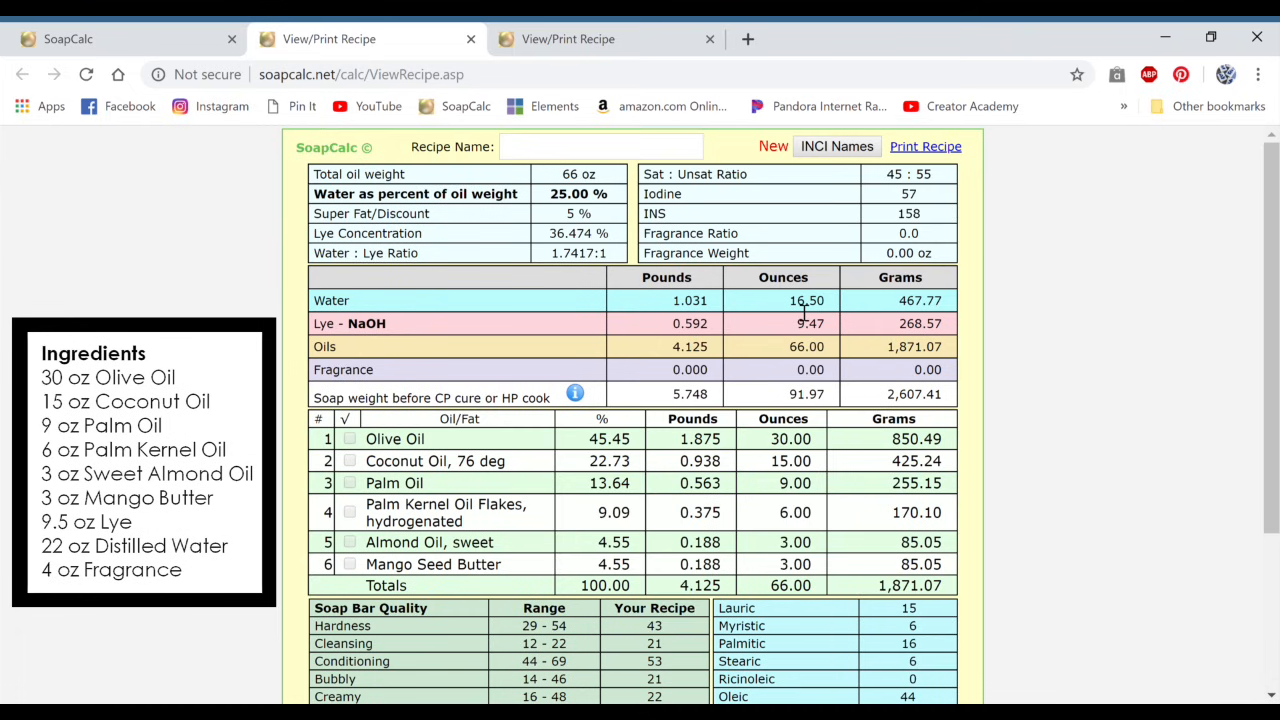
Step: Set the calculator's water as percent of oils to 33 and open the updated viewable and printable recipe
click(164, 41)
scroll(740, 244, up, 2)
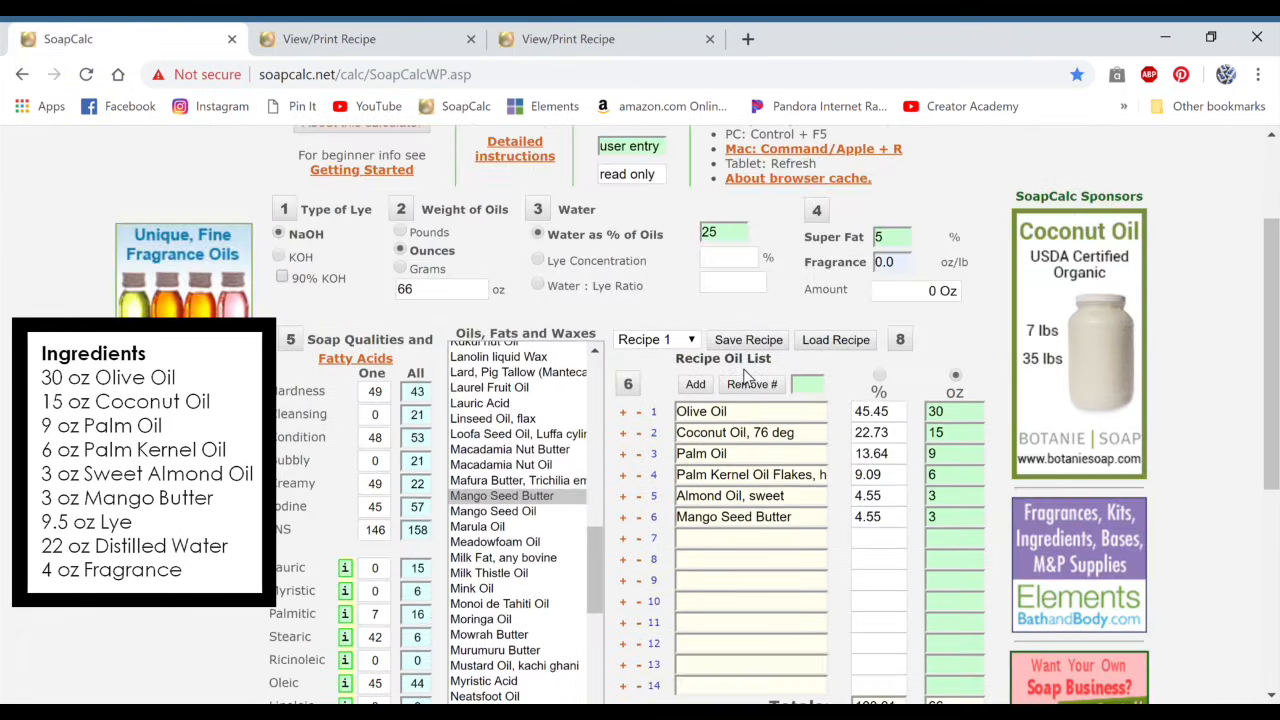
double_click(741, 243)
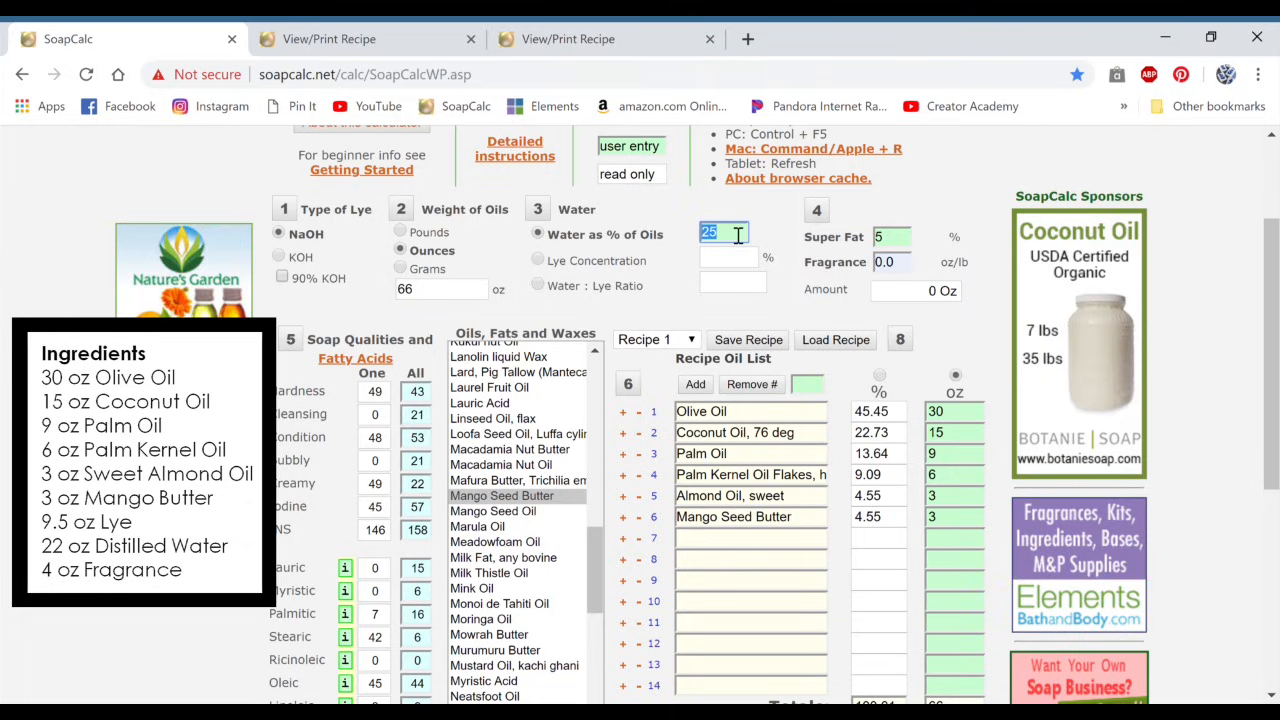
text(3)
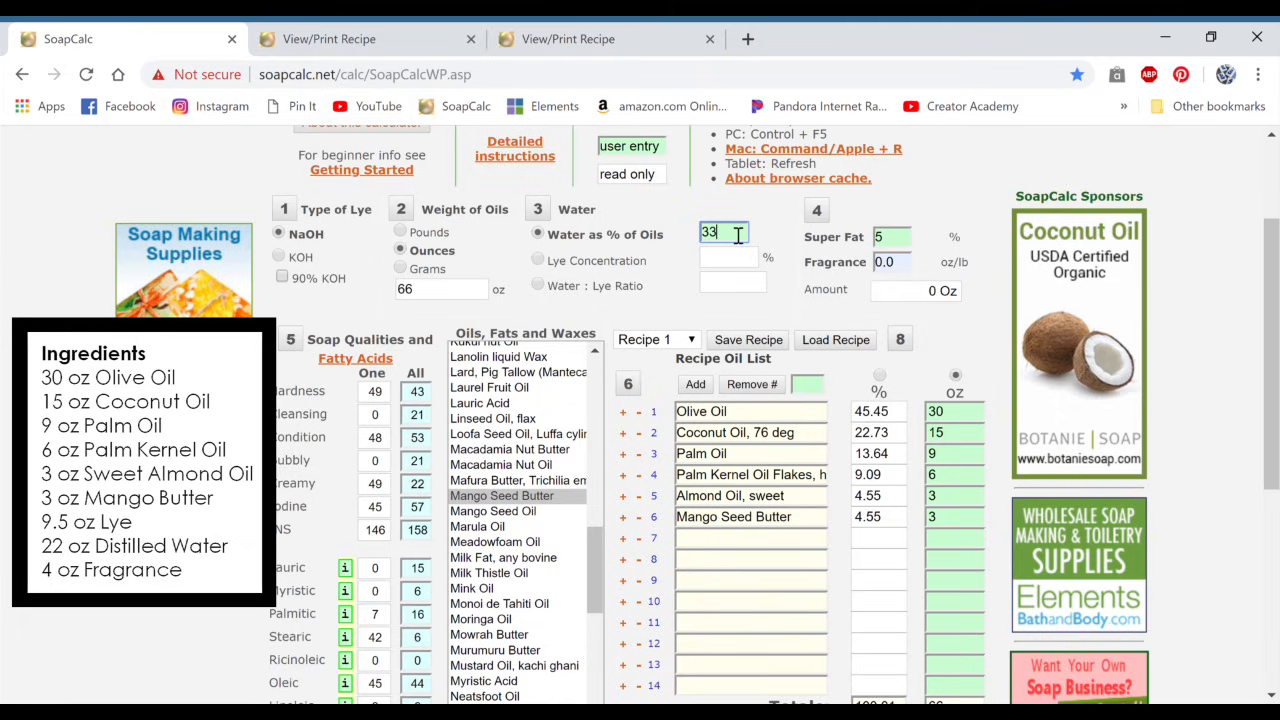
text(3)
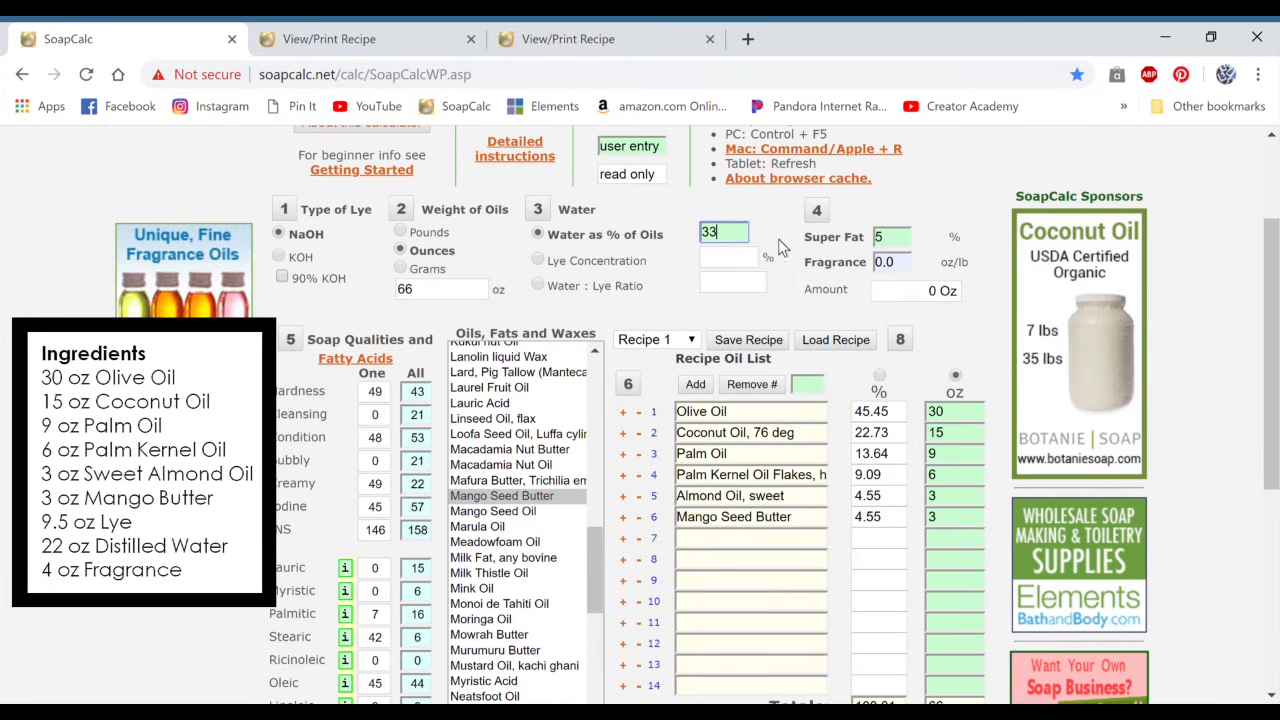
scroll(773, 260, down, 1)
scroll(773, 260, down, 1)
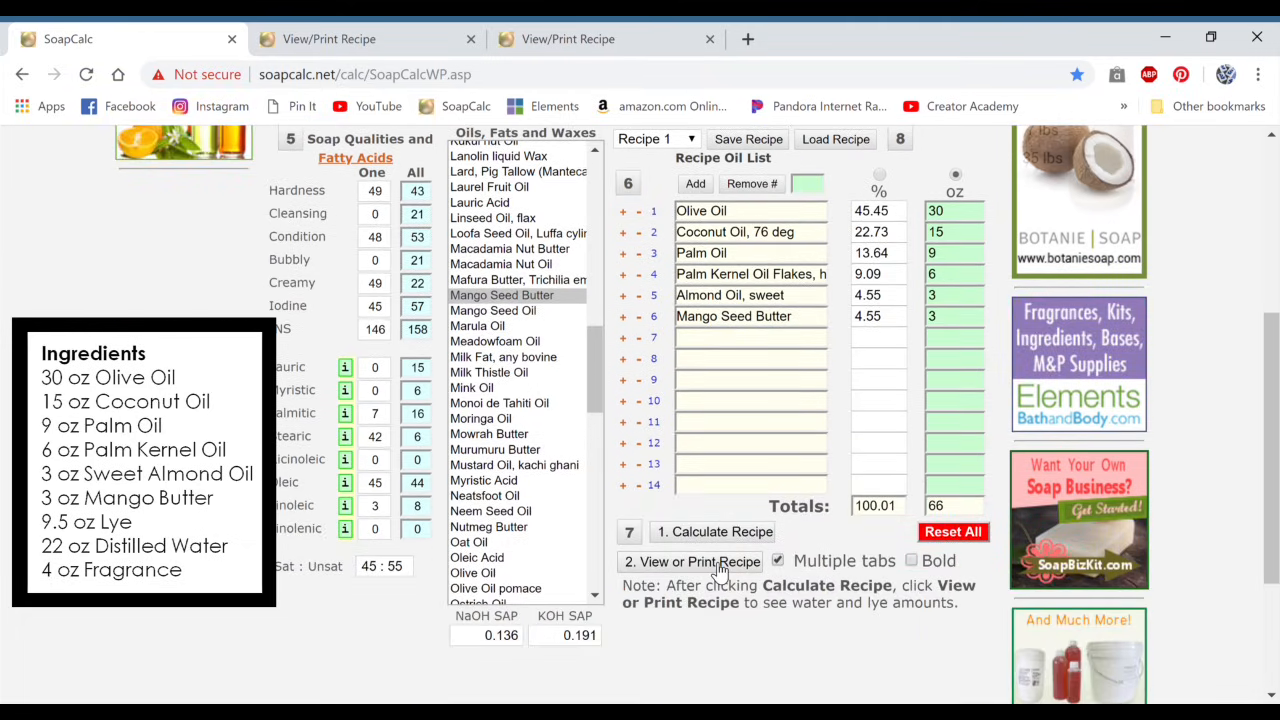
click(722, 568)
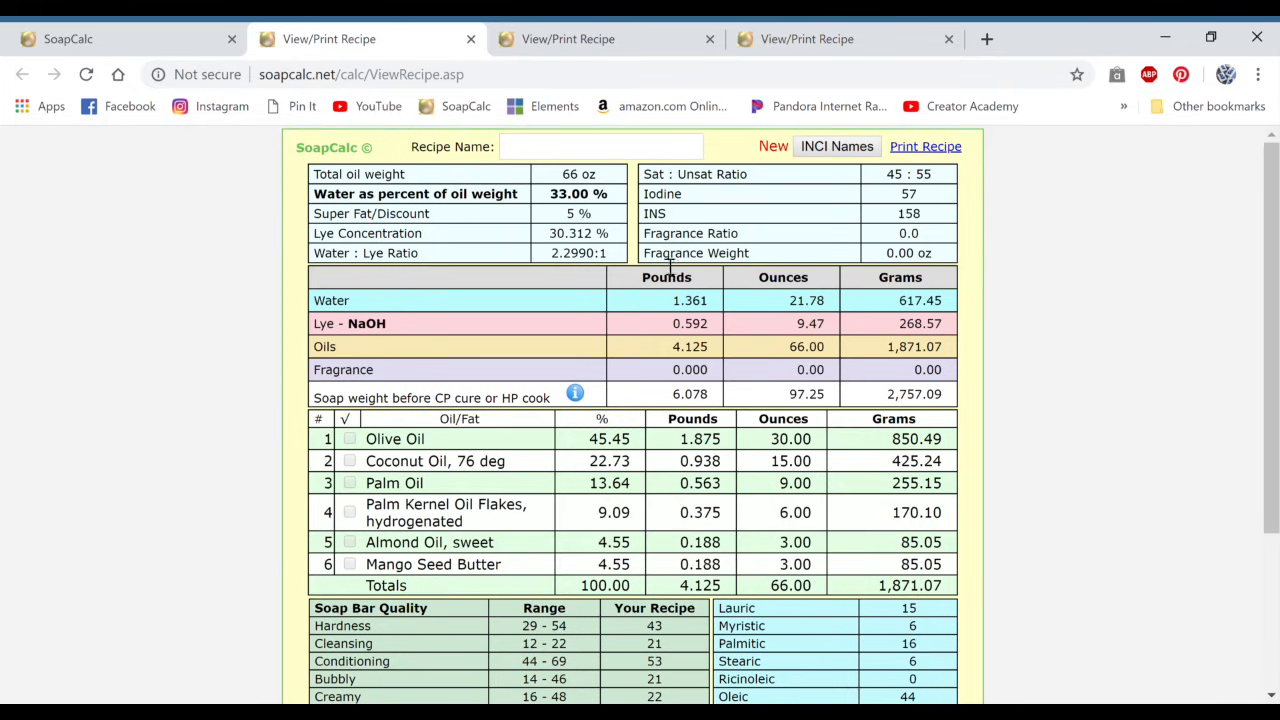
Step: Switch the recipe's oil entries from ounces to percentages and set the total weight of oils to 33.5 oz
click(157, 48)
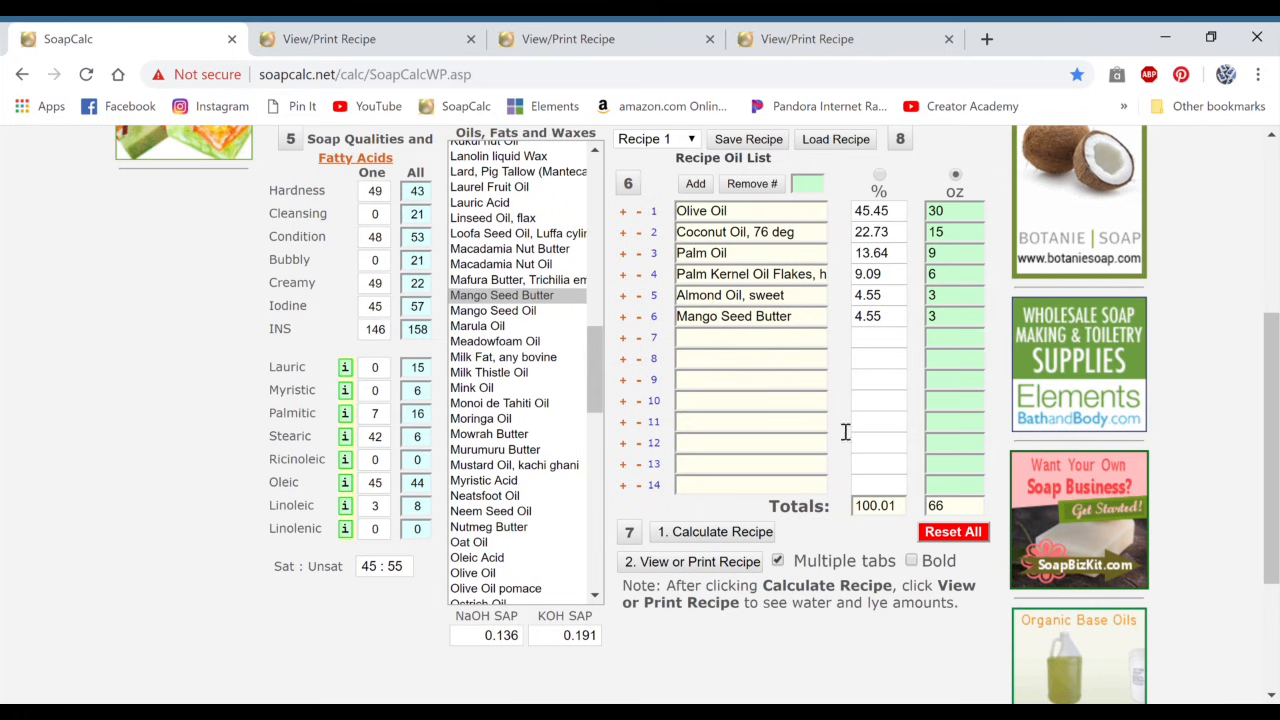
scroll(900, 470, up, 2)
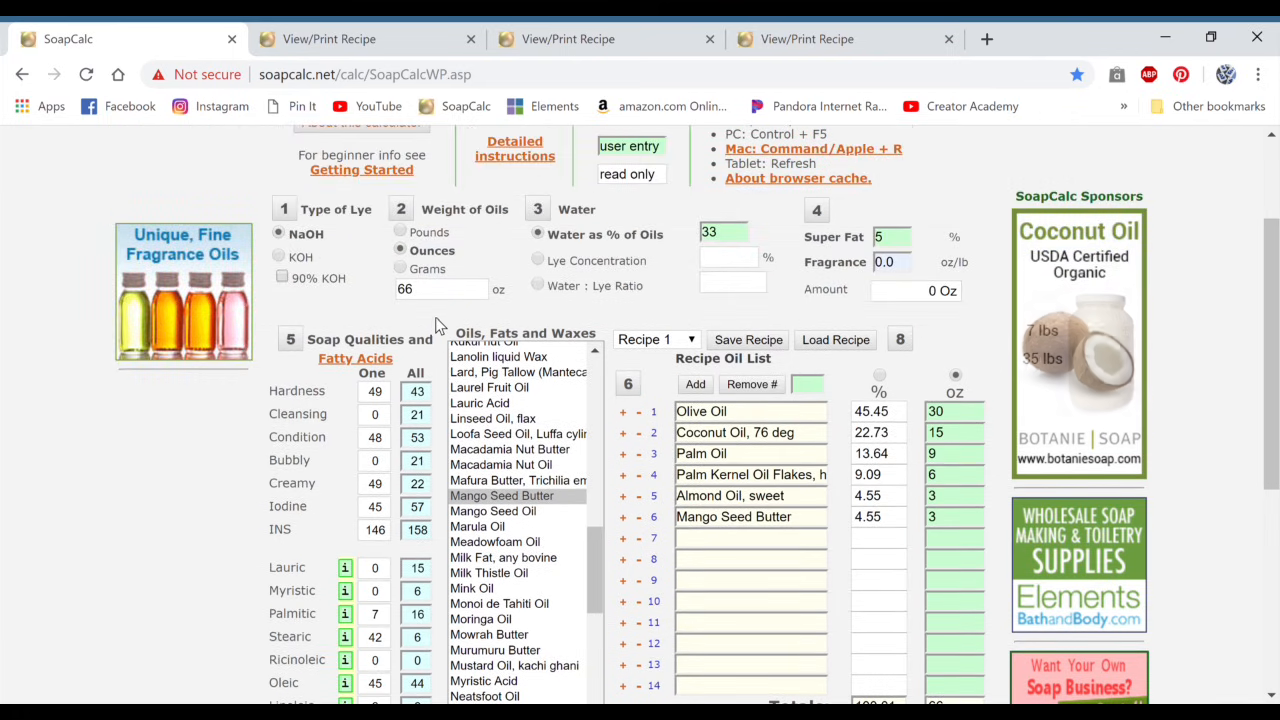
double_click(406, 289)
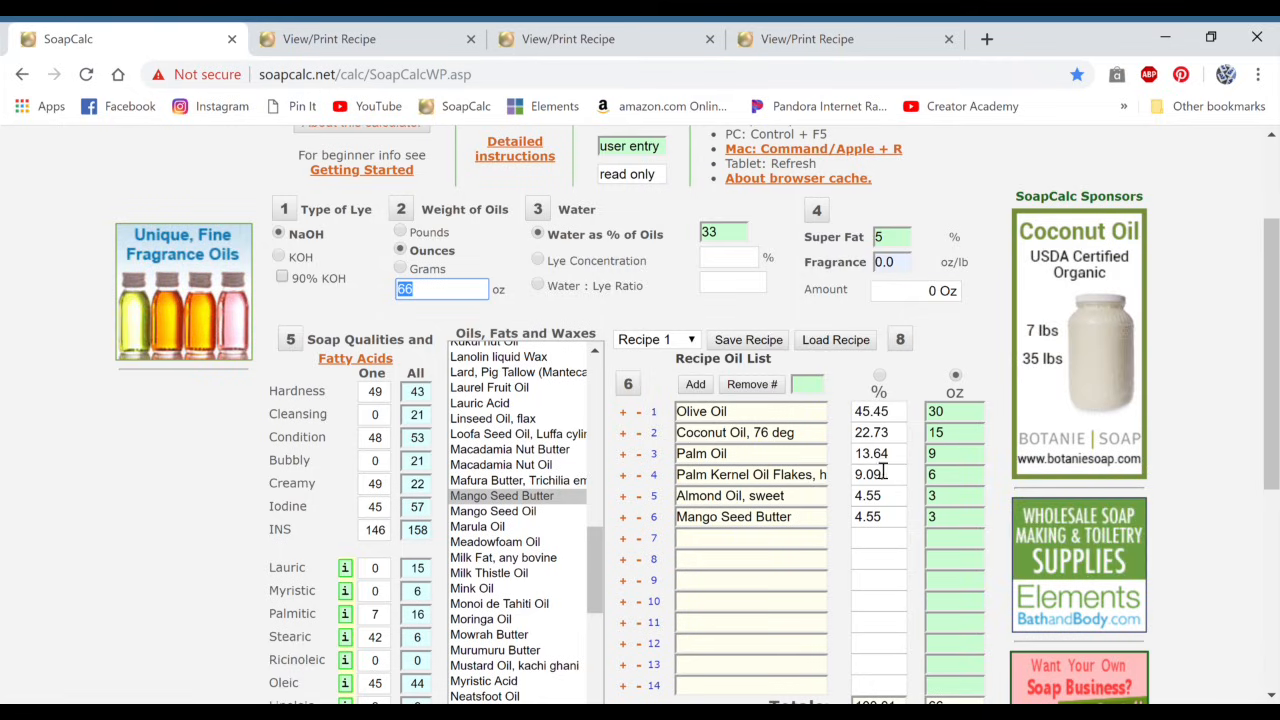
click(878, 376)
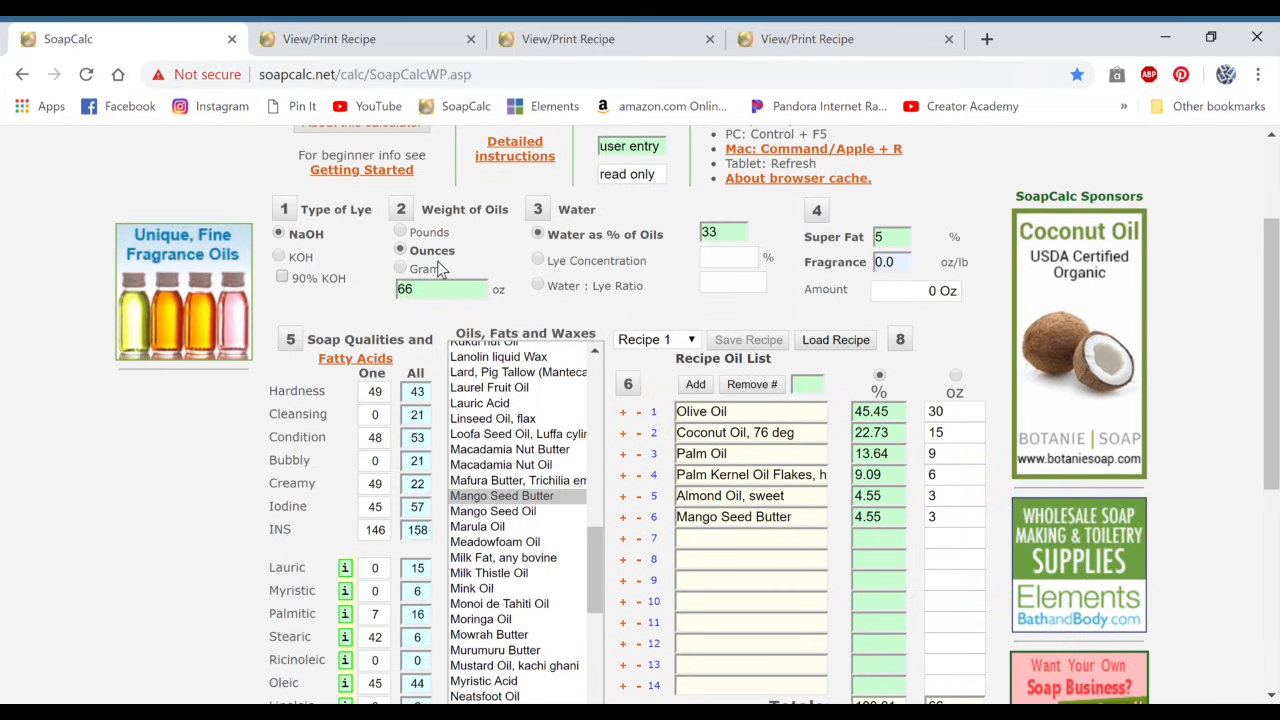
drag(434, 293, 386, 303)
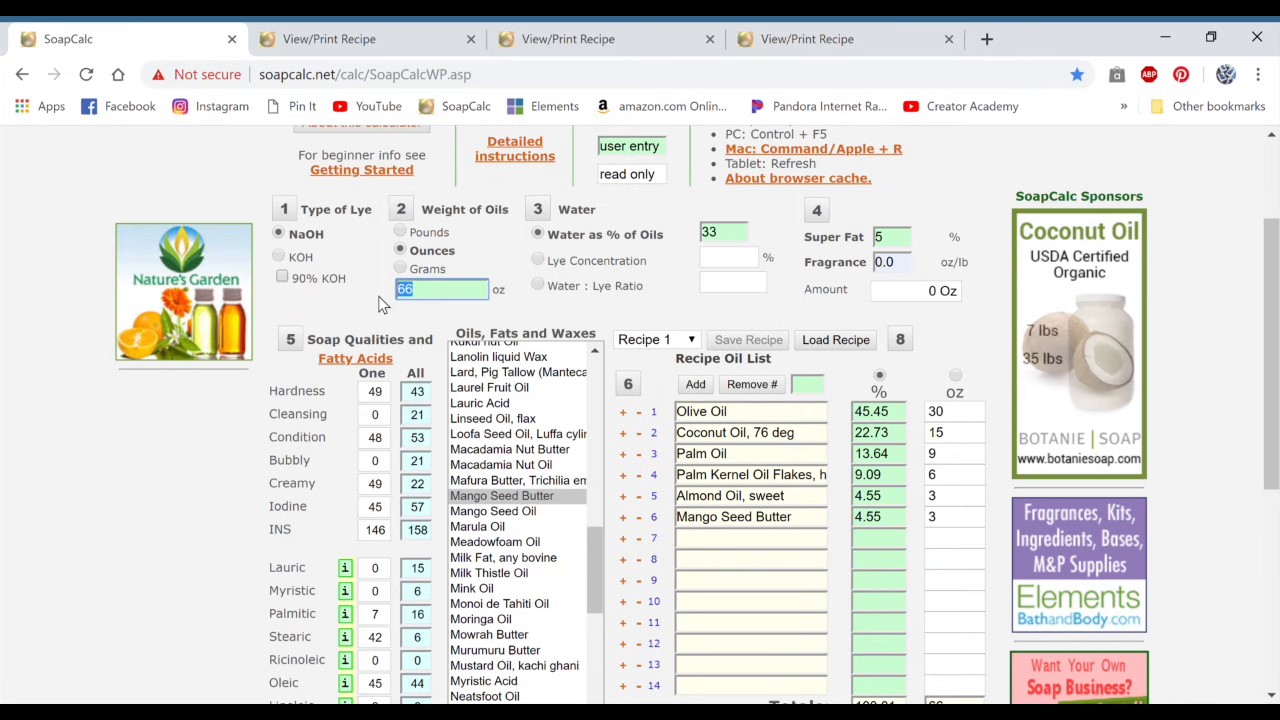
text(33.5)
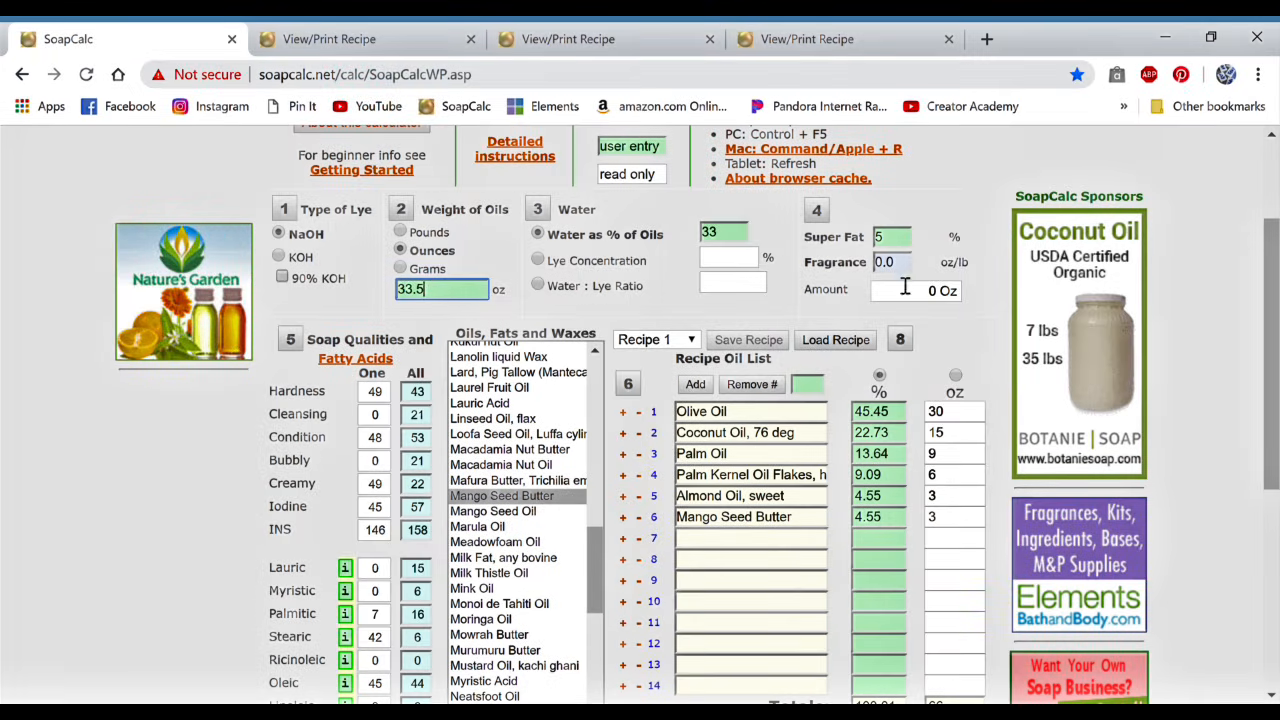
Step: Calculate the resized recipe, open its viewable and printable version, and look over the scaled oil amounts
scroll(930, 315, down, 2)
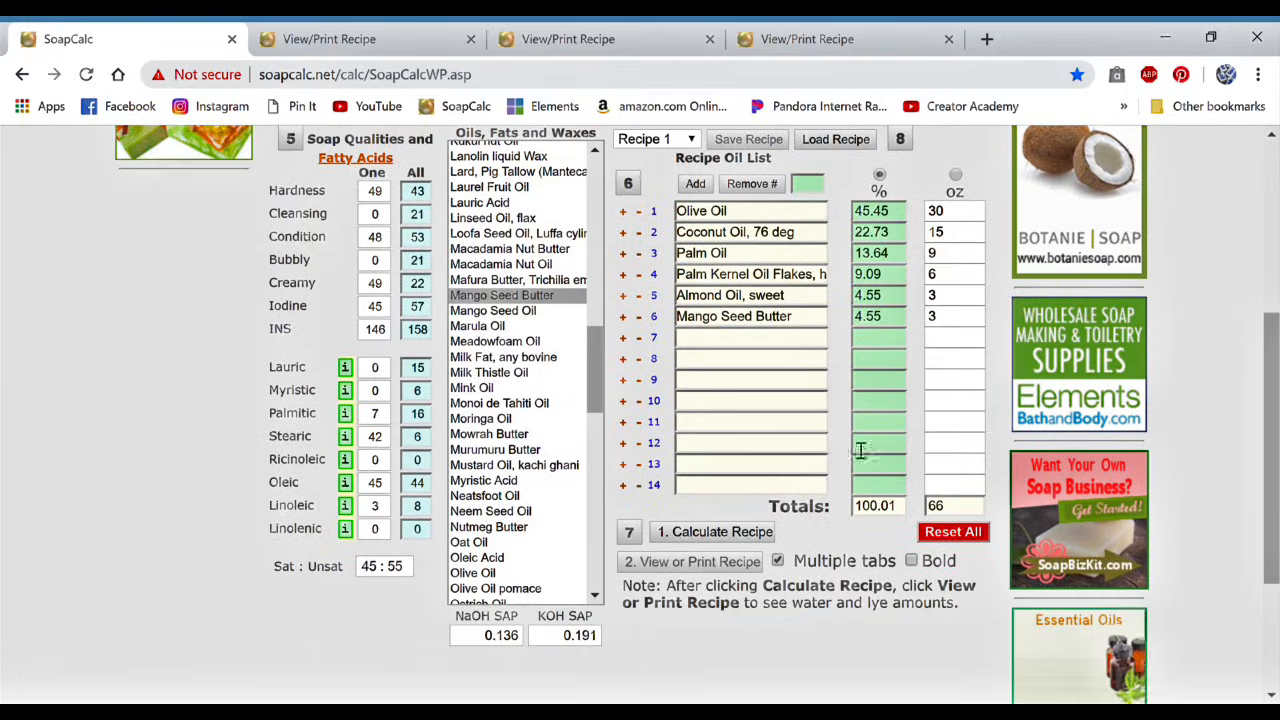
click(745, 535)
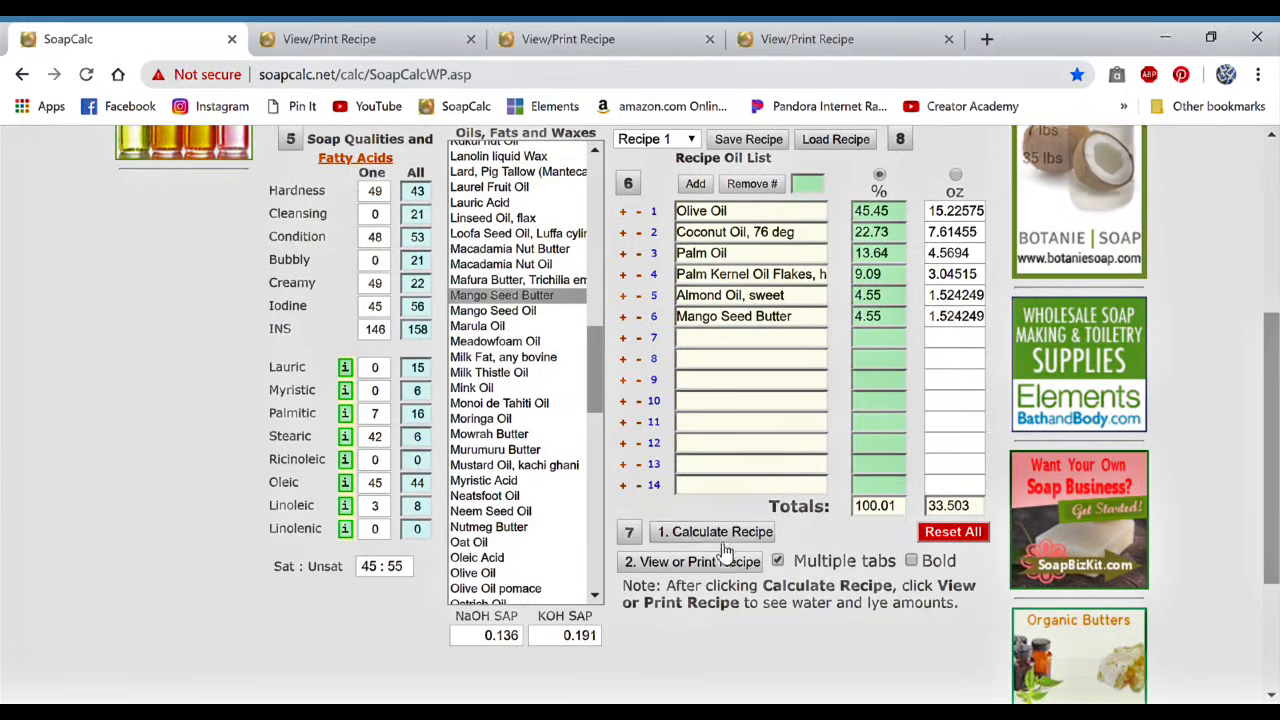
click(726, 561)
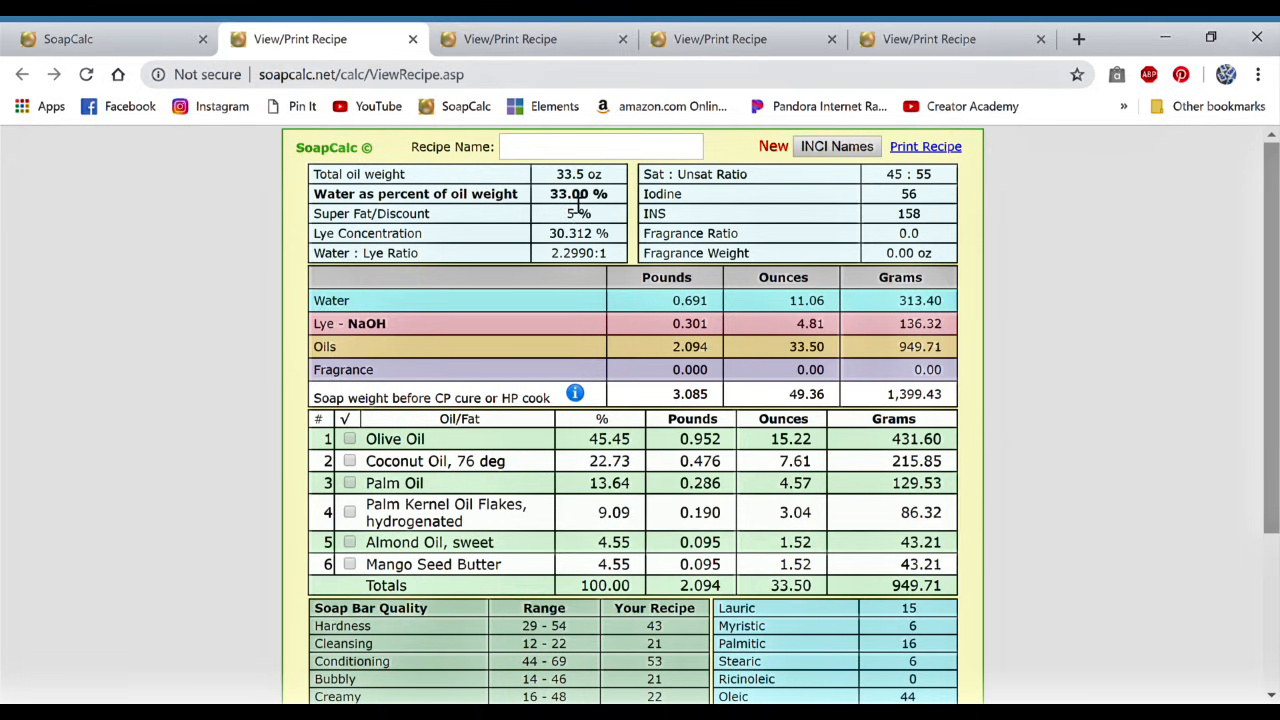
scroll(800, 414, down, 1)
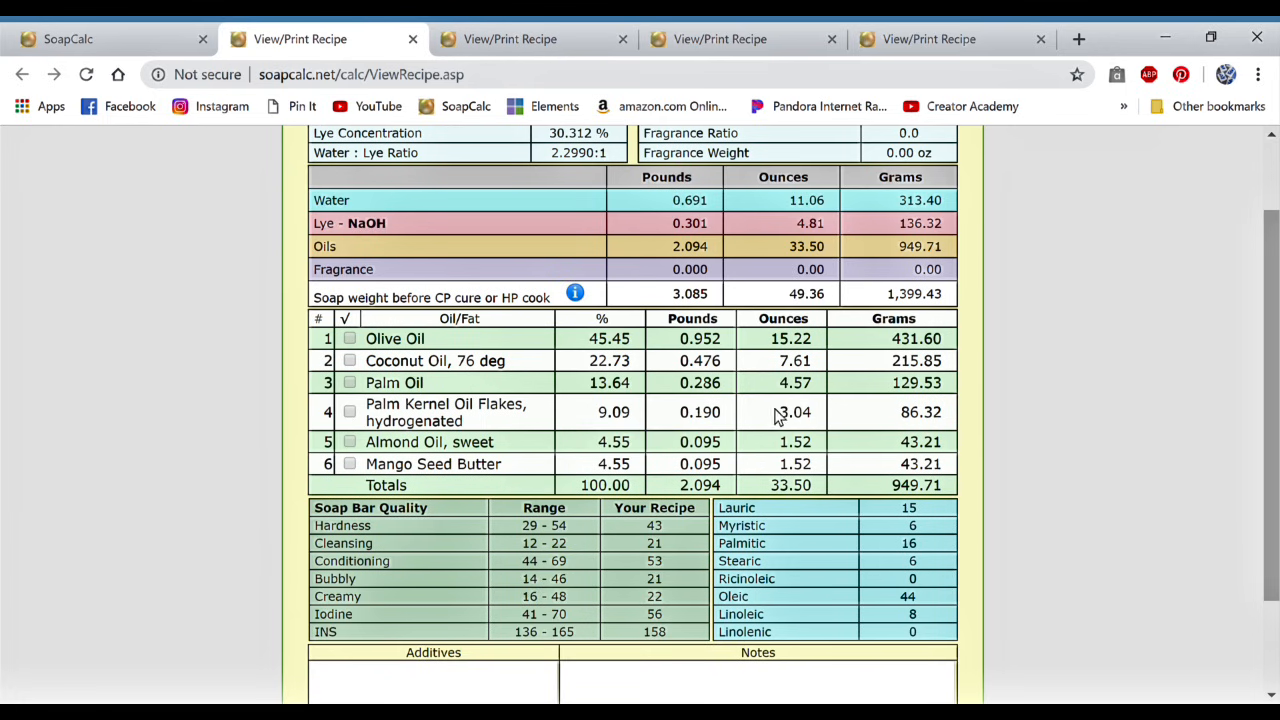
scroll(760, 440, up, 1)
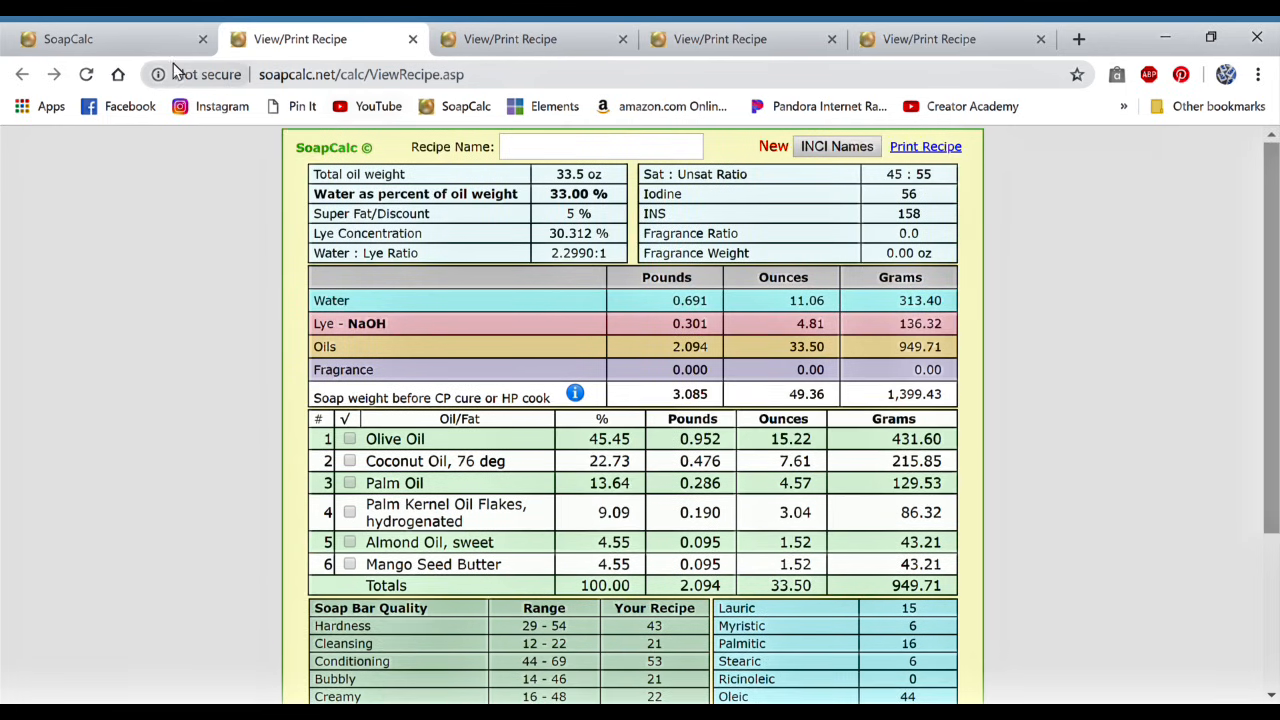
Step: Set the resized recipe's water as percent of oils to 25 and open its new viewable and printable version
click(128, 45)
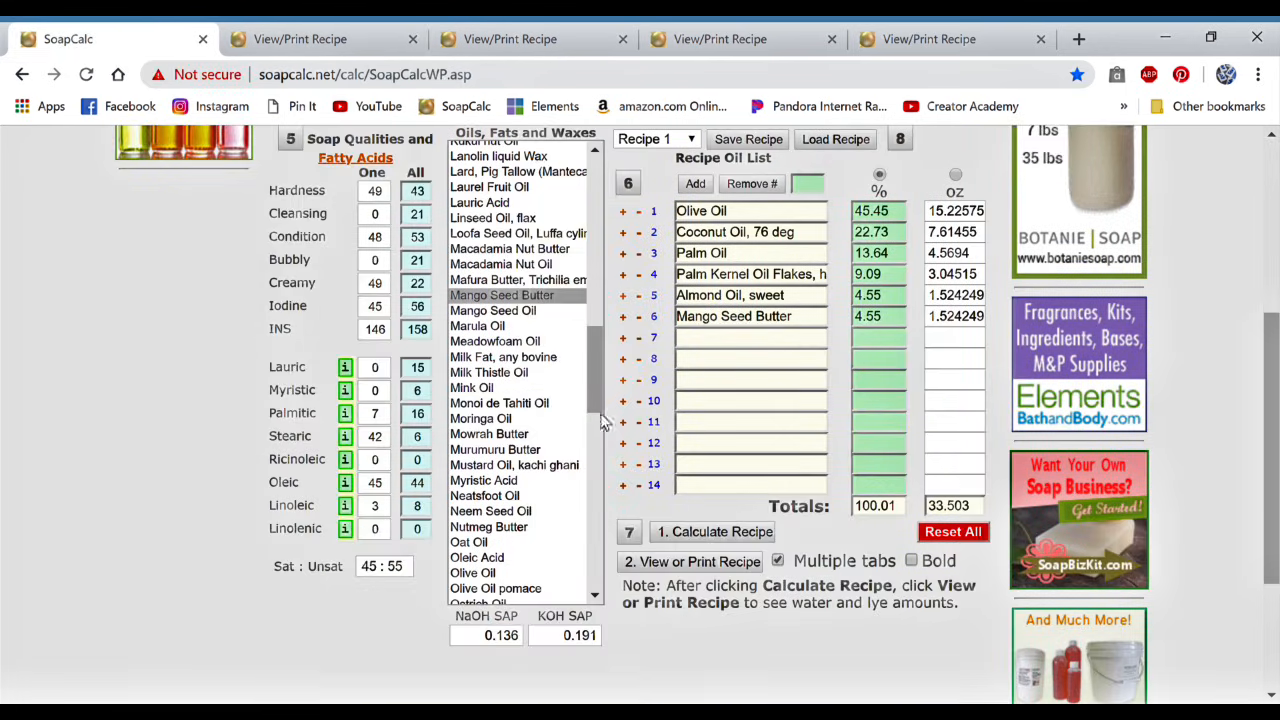
scroll(748, 497, up, 2)
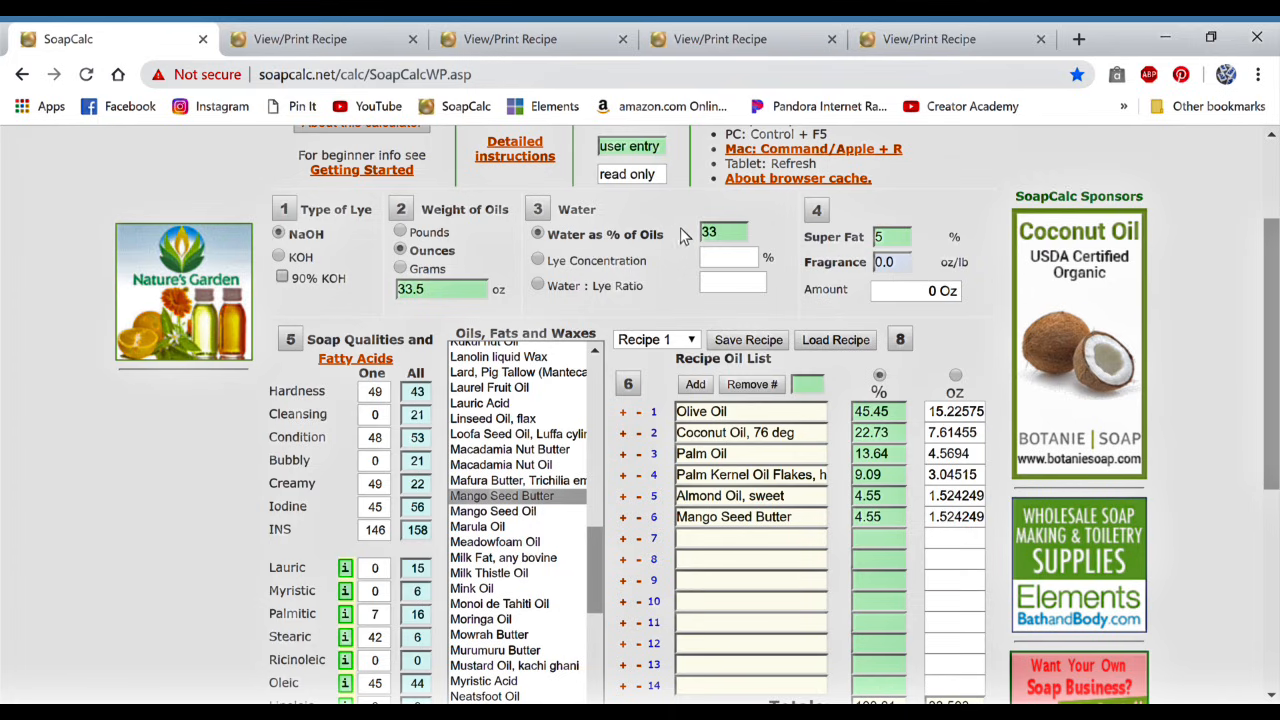
drag(727, 234, 692, 233)
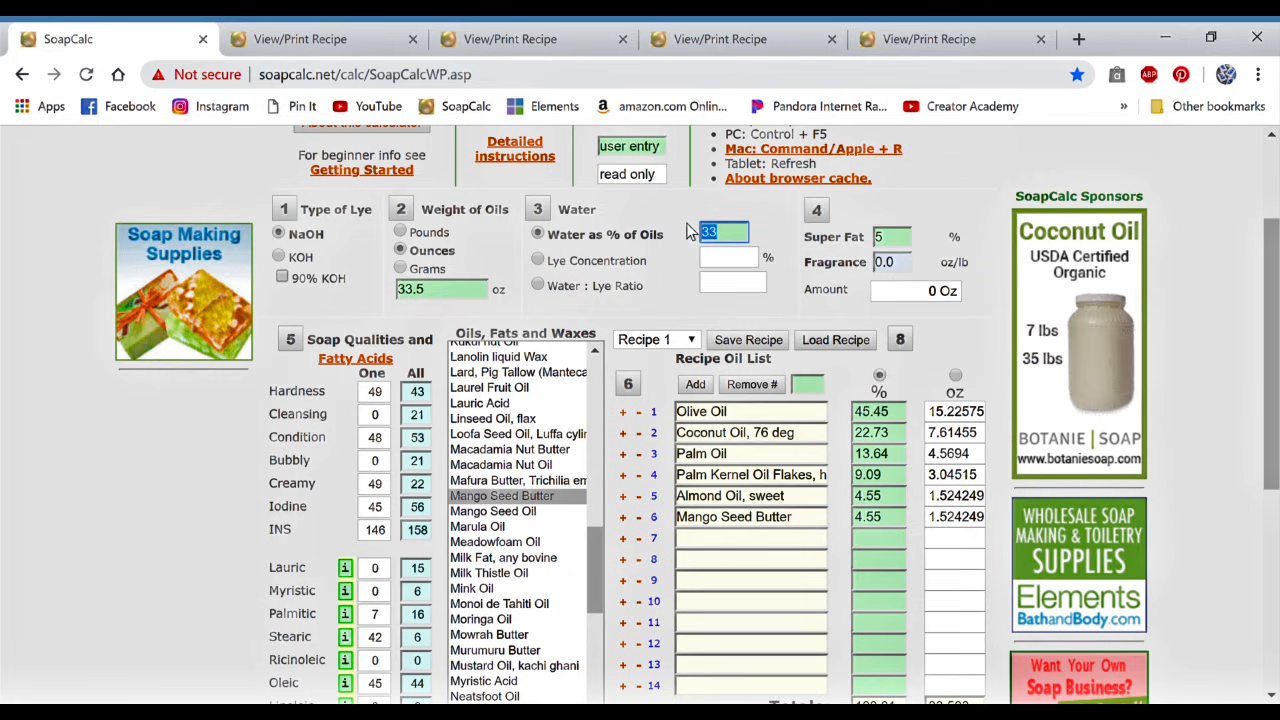
text(25)
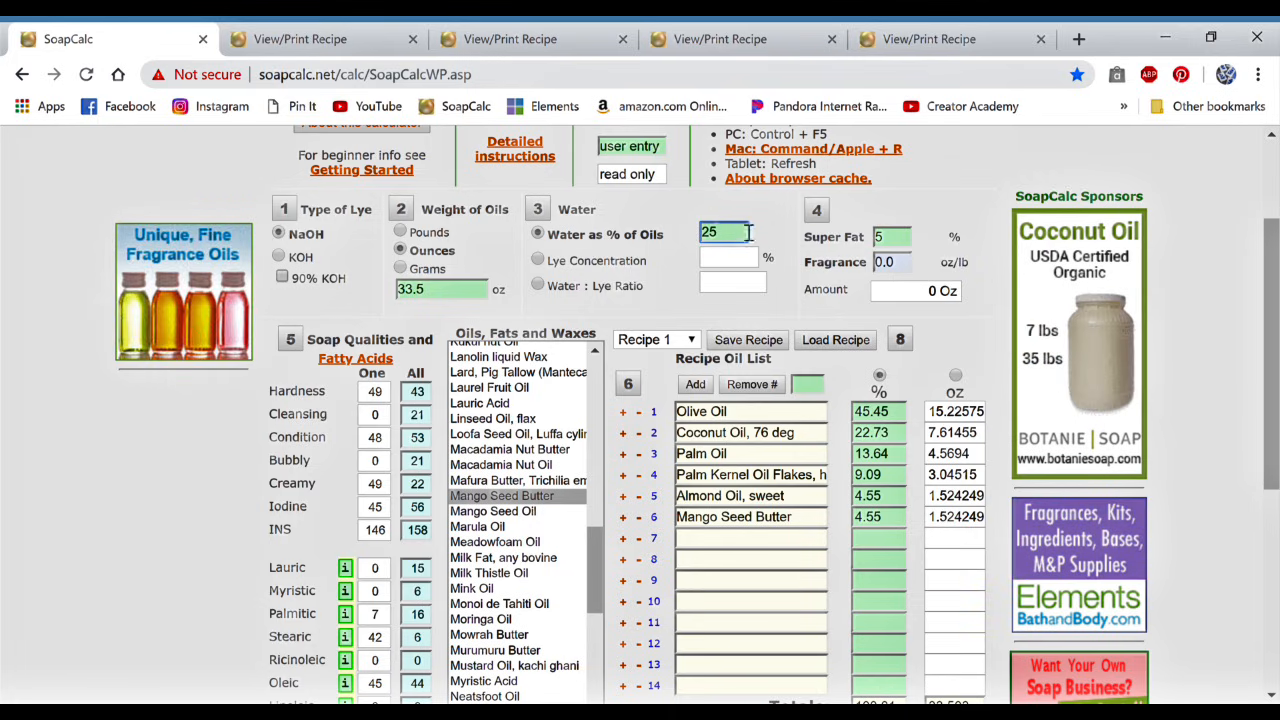
scroll(725, 500, down, 2)
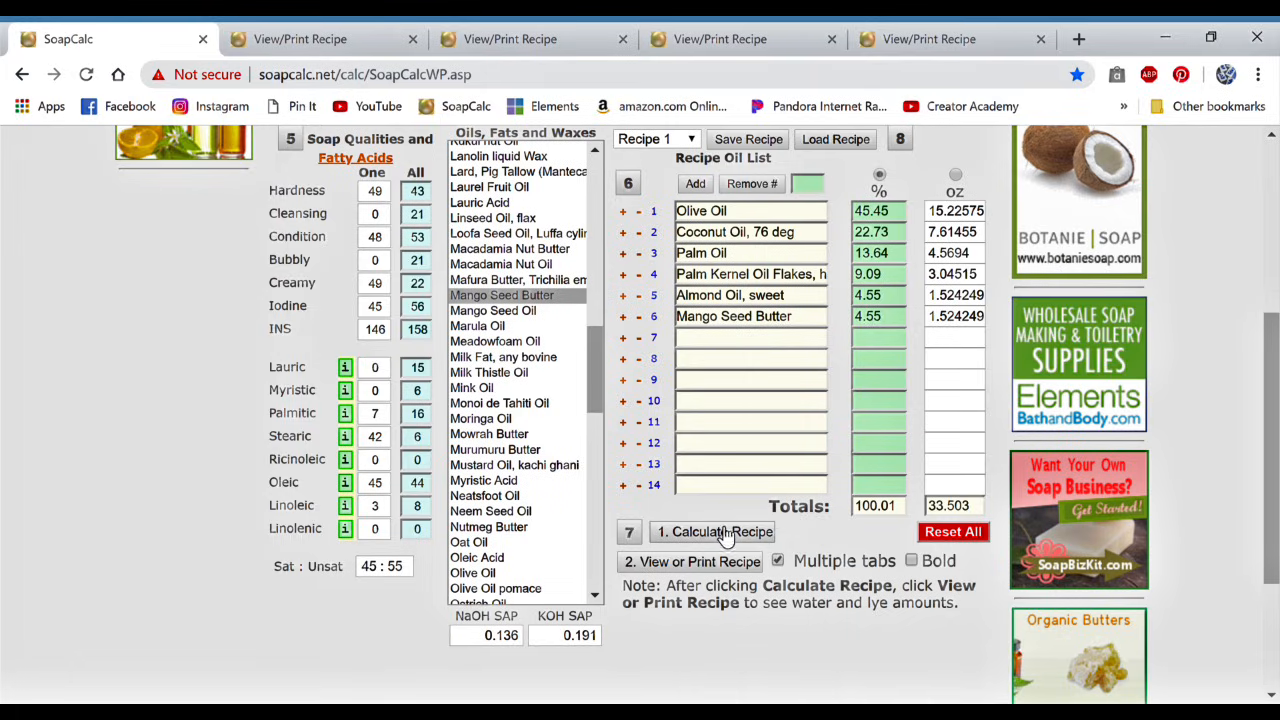
click(663, 561)
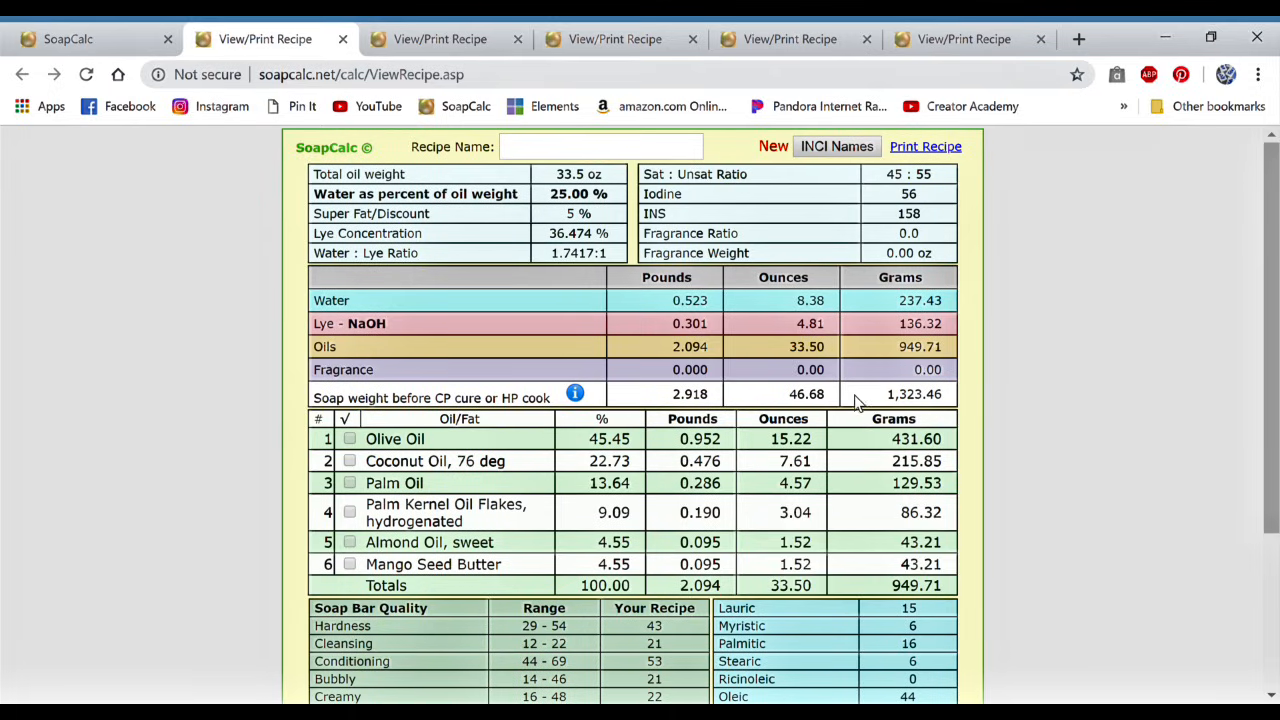
Step: Enter "-2.1t Sodium Lactate" as the first line of the recipe sheet's additives
scroll(375, 556, down, 3)
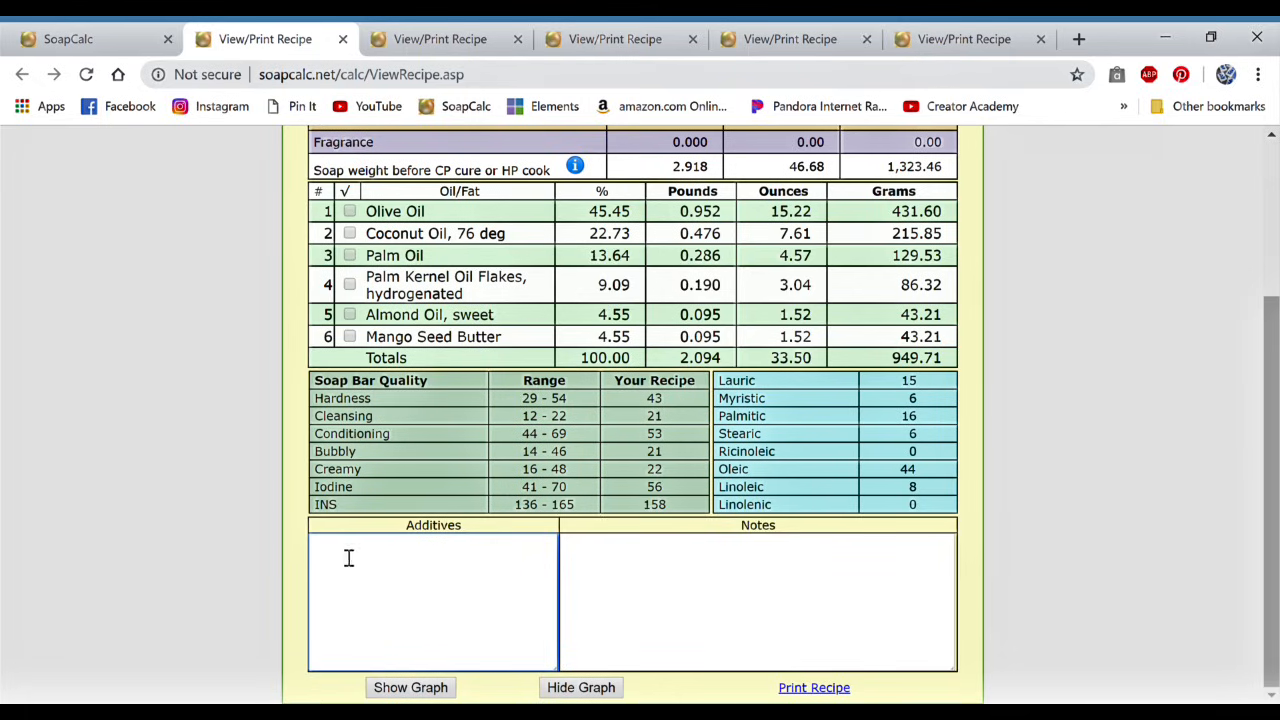
text(-2.1t Sodium Lactate)
Step: Check the sheet's soap weight and add "-53g FO (4%)" as the second line of the additives
scroll(376, 563, up, 3)
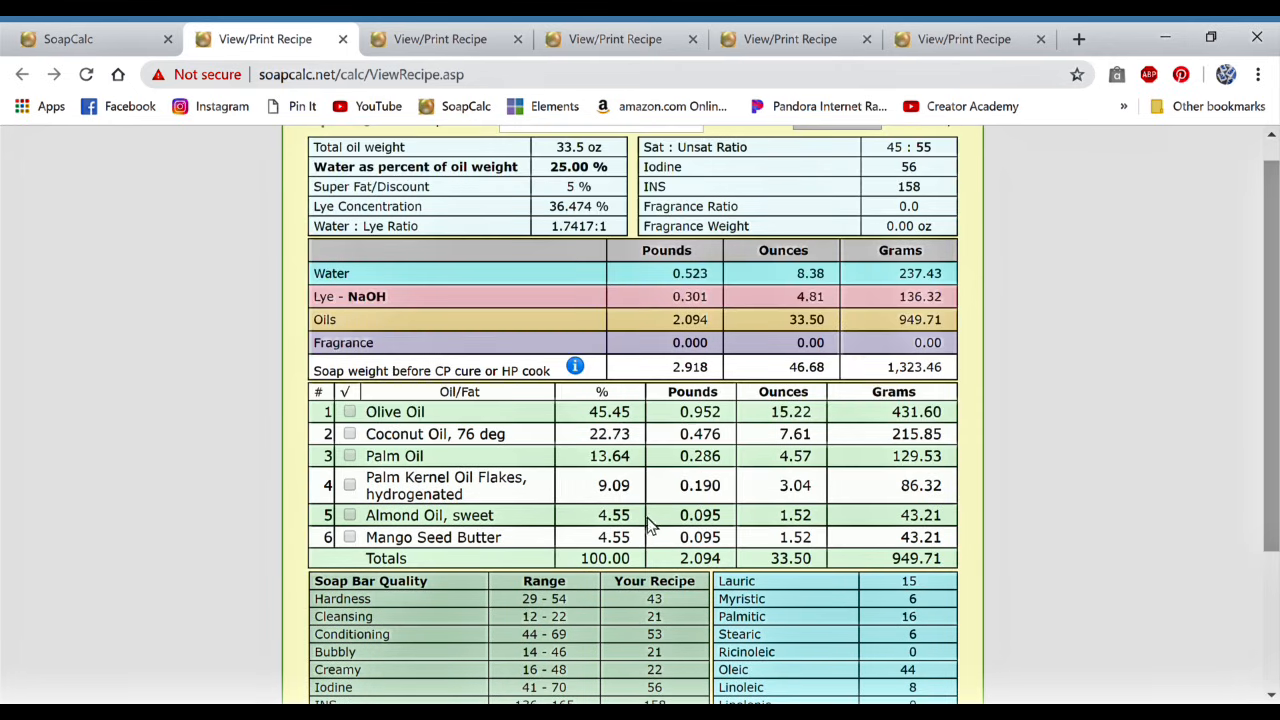
scroll(782, 360, up, 1)
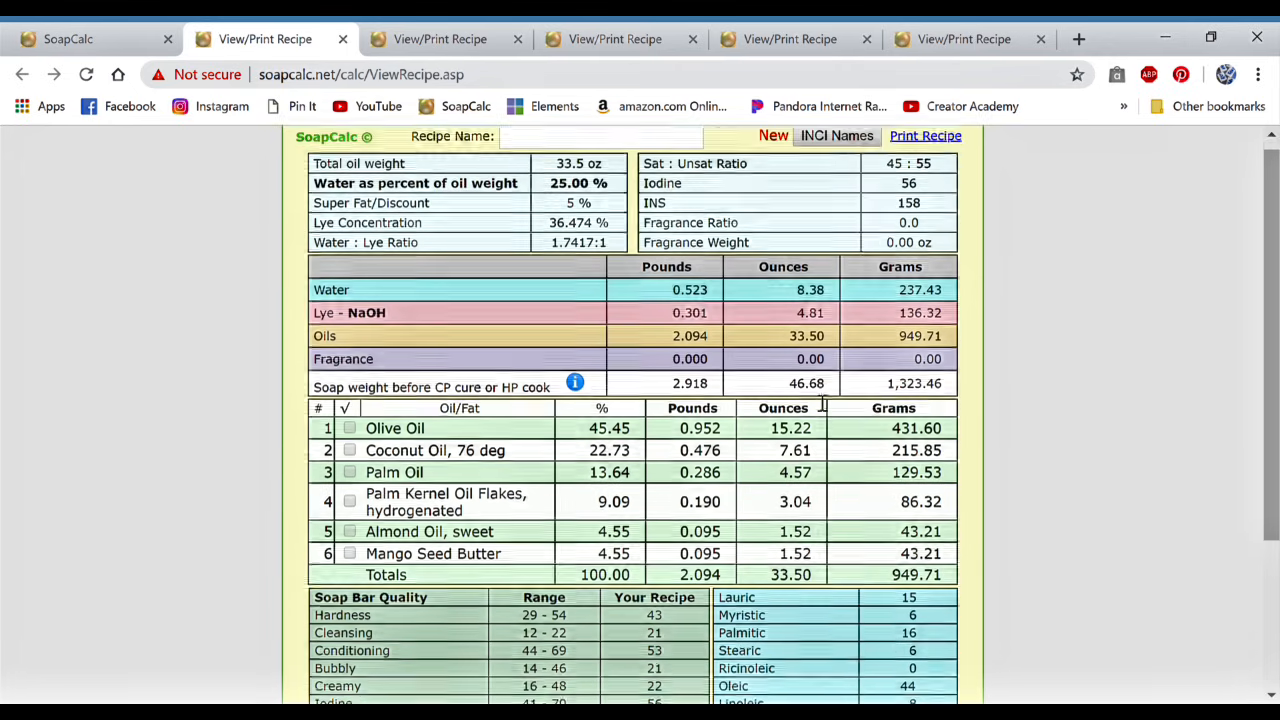
scroll(818, 400, down, 1)
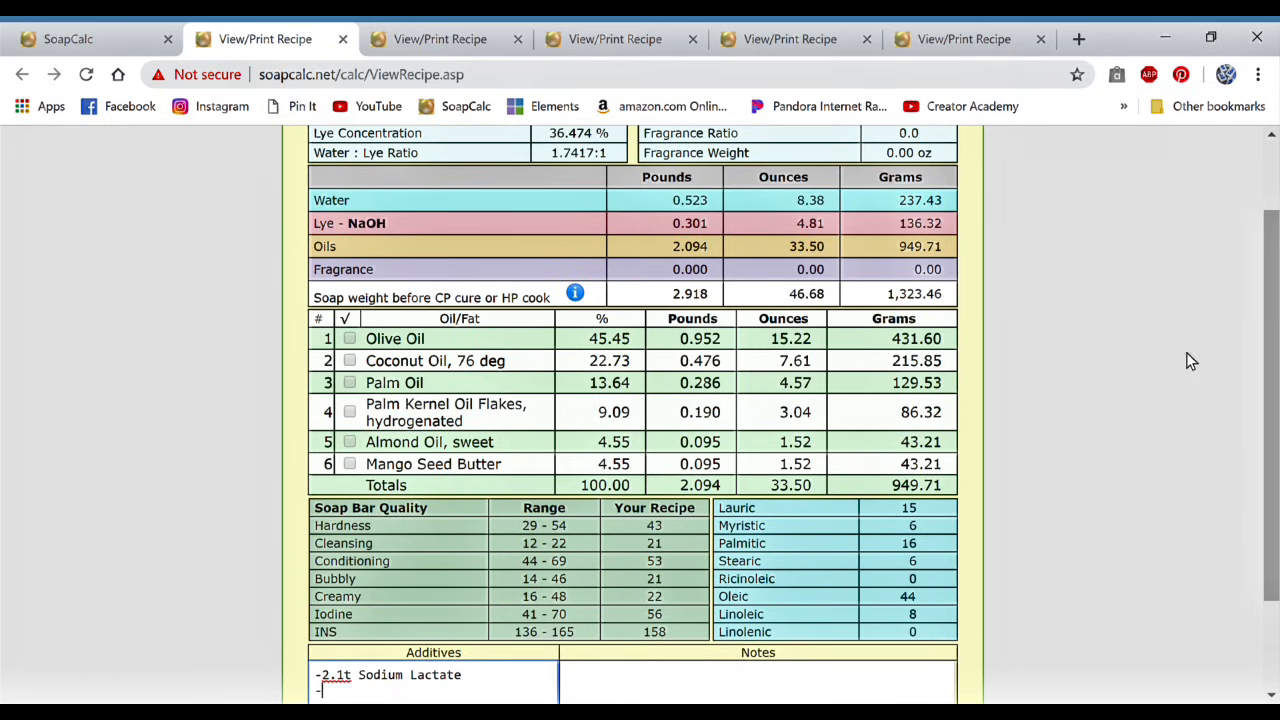
scroll(1098, 666, down, 1)
text(53g FO (4%)
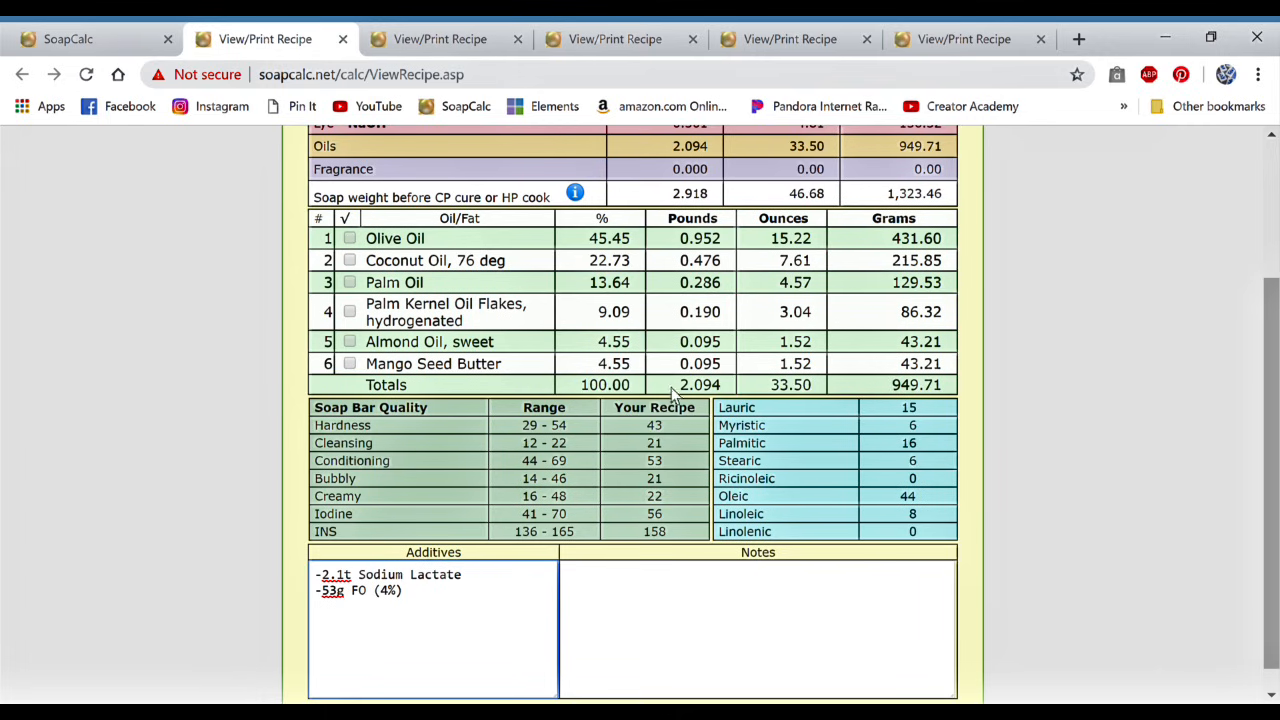
Step: Look over the whole recipe sheet, from the recipe name field and ingredient amounts to the additives, notes and print options
scroll(700, 383, down, 1)
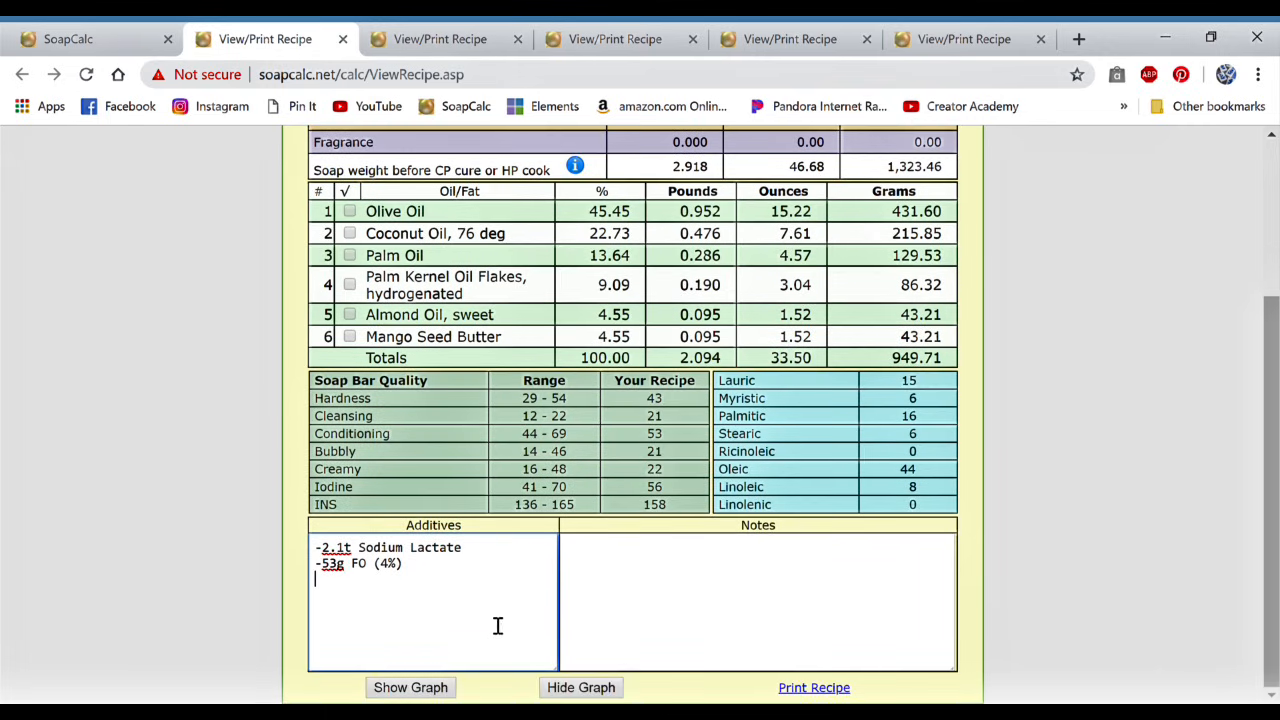
scroll(496, 618, up, 3)
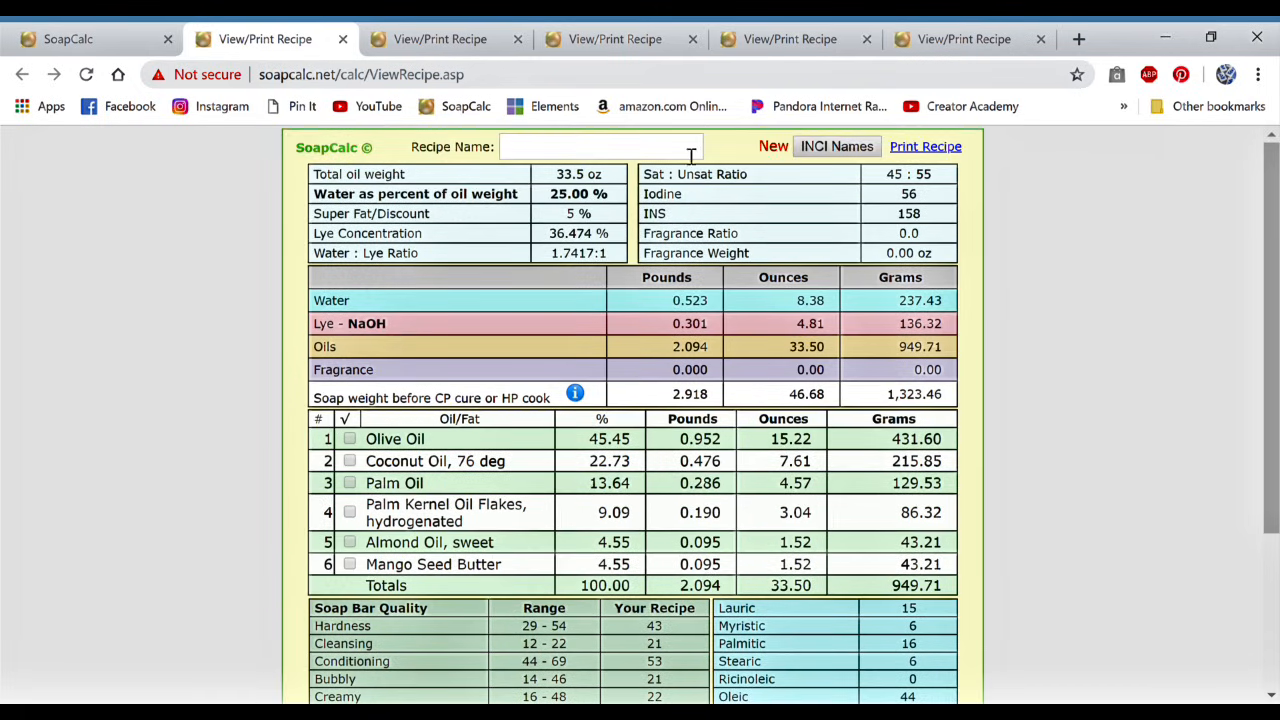
scroll(750, 244, down, 1)
scroll(750, 244, down, 1)
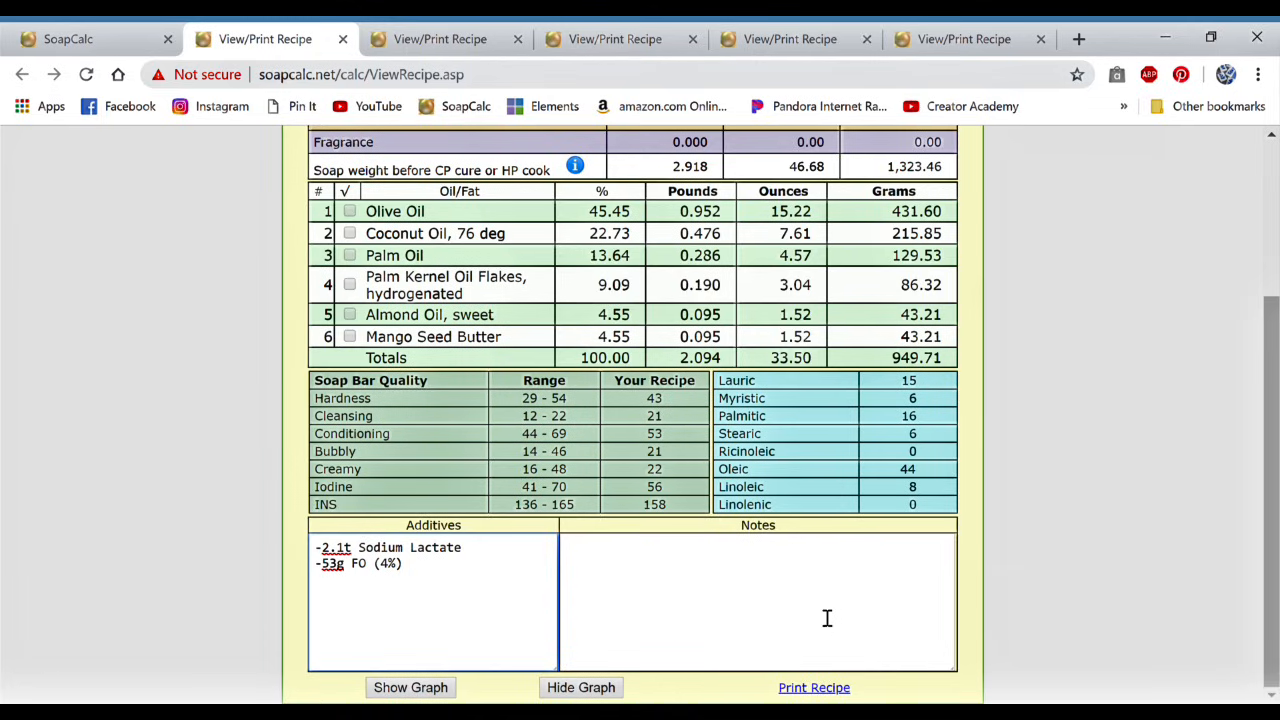
key(Return)
scroll(722, 510, up, 3)
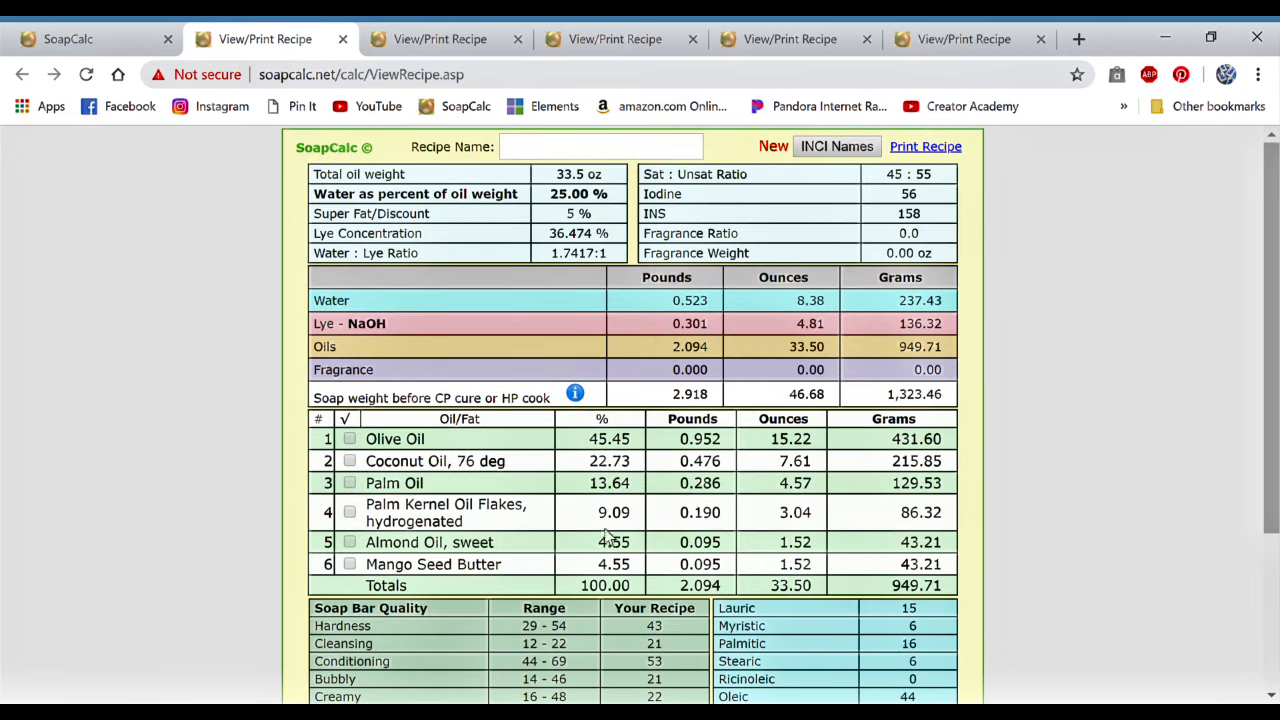
scroll(620, 548, down, 1)
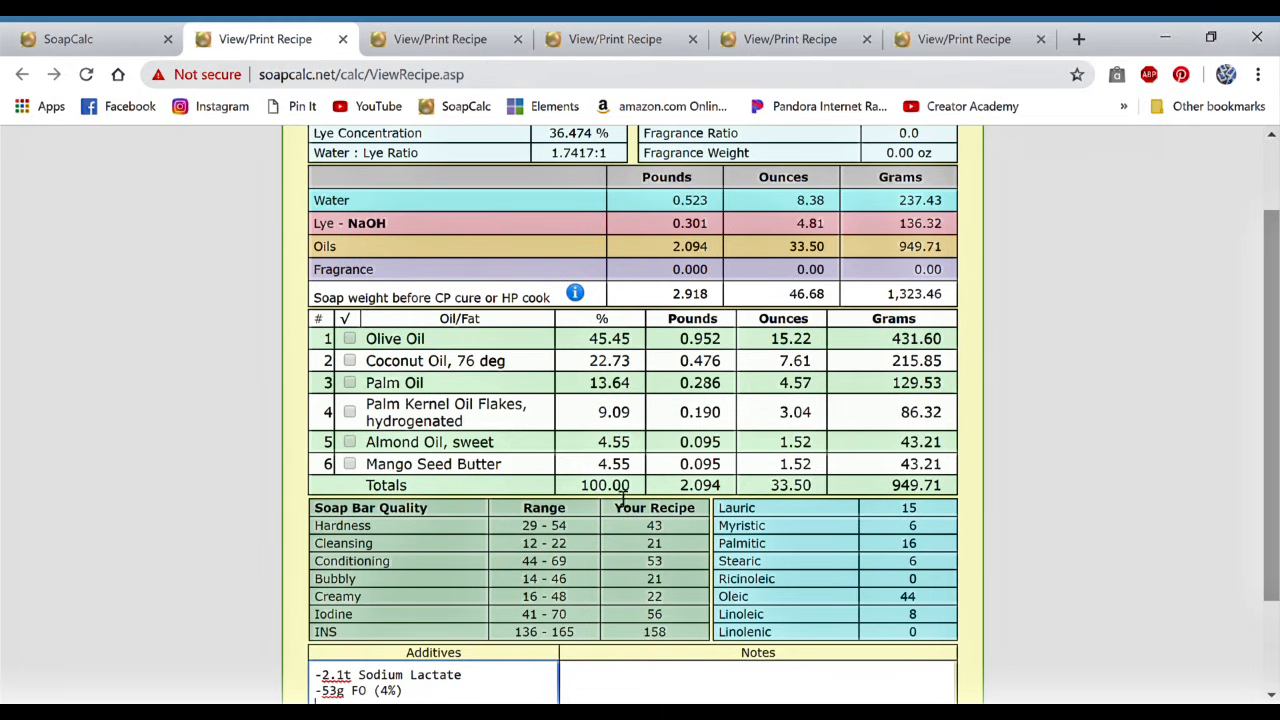
scroll(830, 605, down, 1)
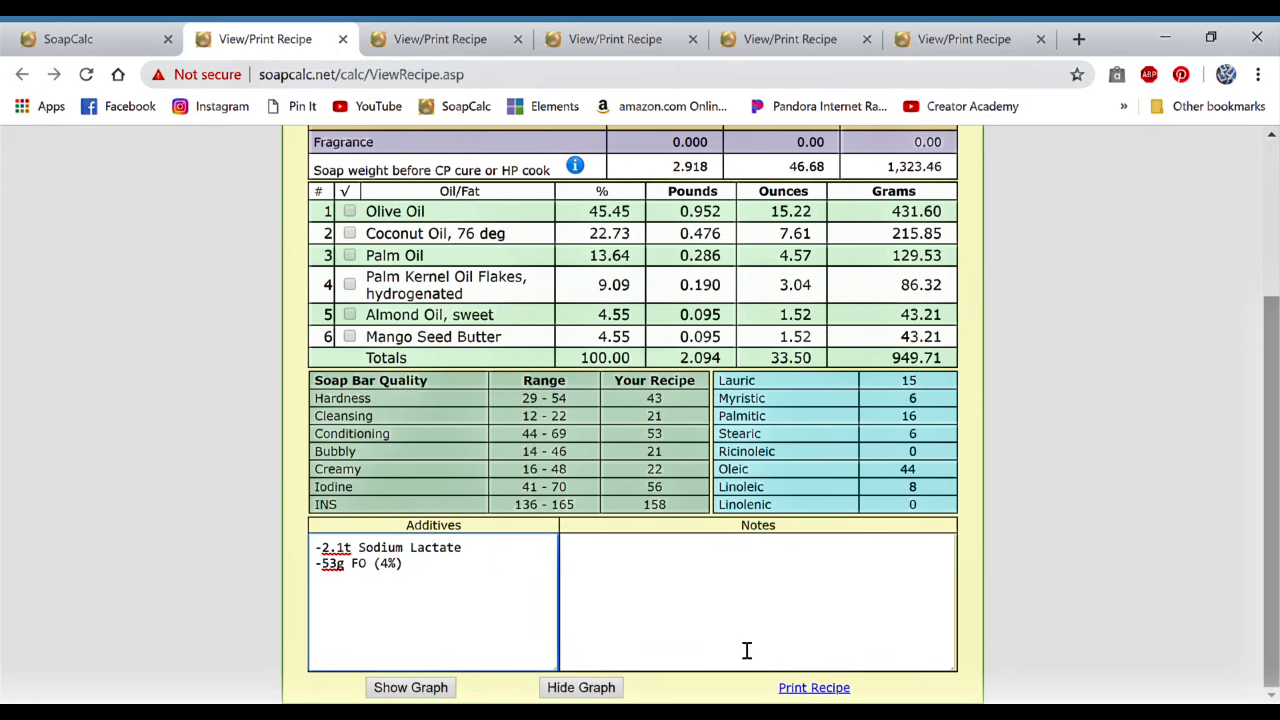
scroll(712, 318, up, 2)
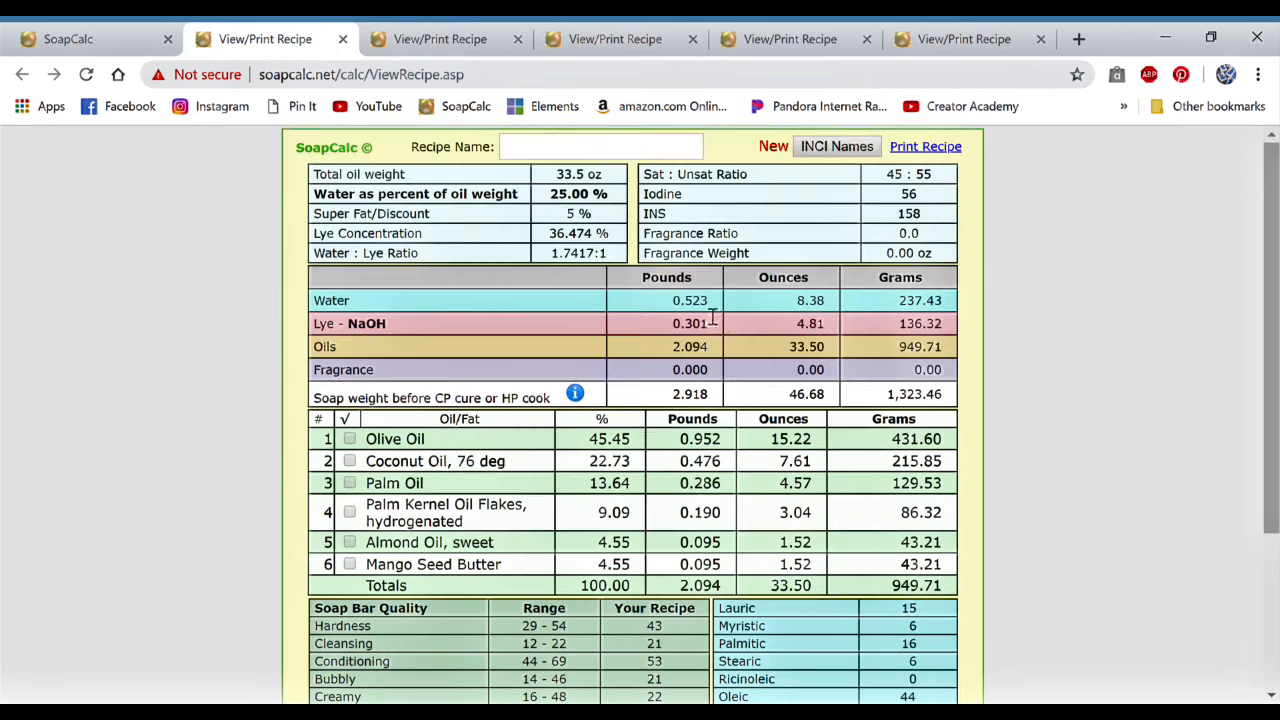